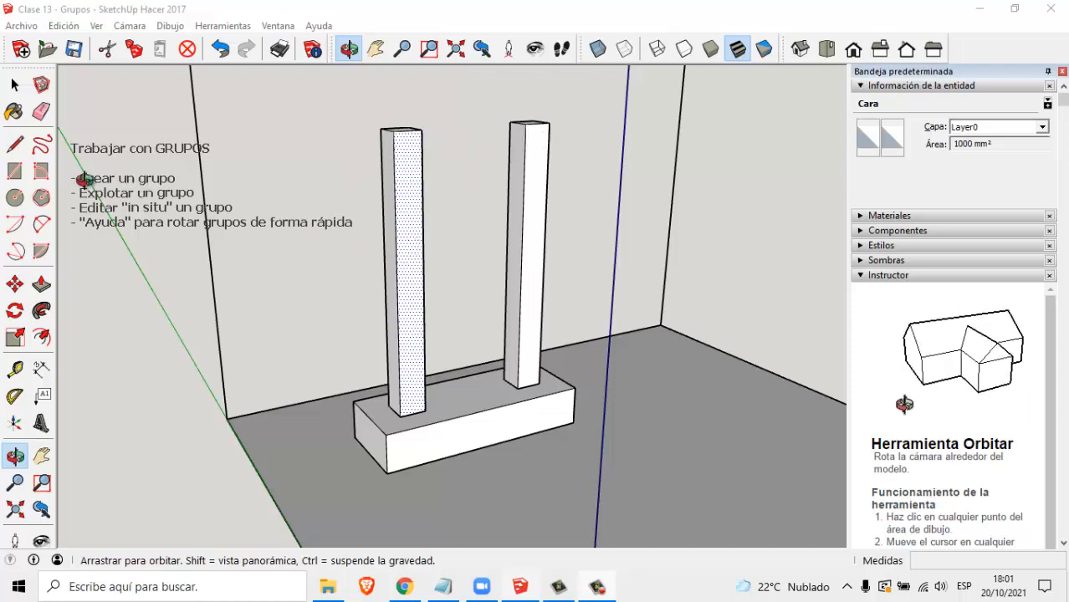
- Select the base block and the far pillar in turn to check that each one is a group
click(15, 85)
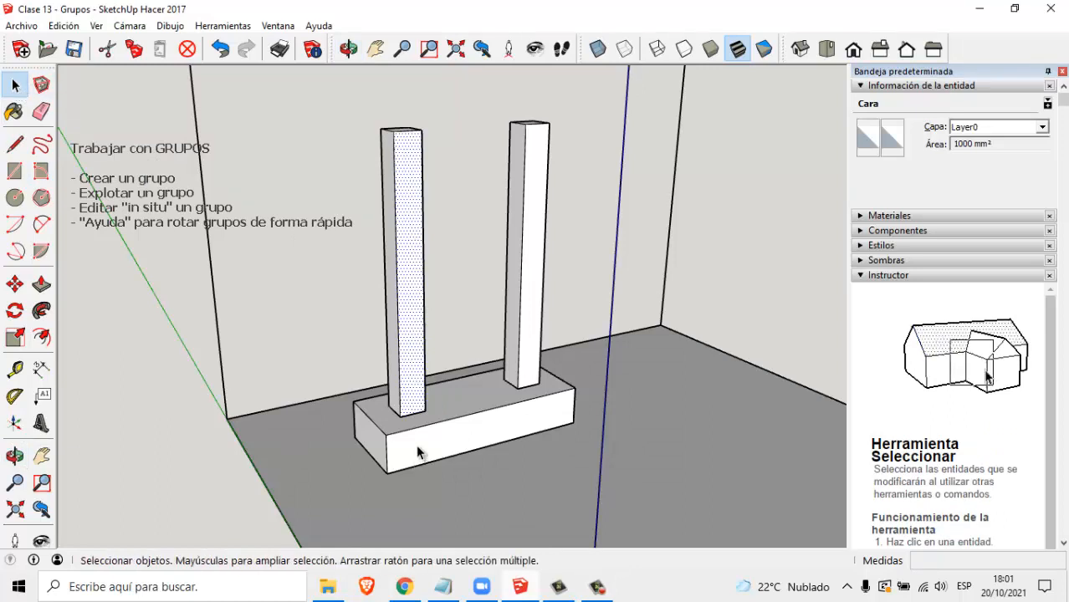
click(472, 418)
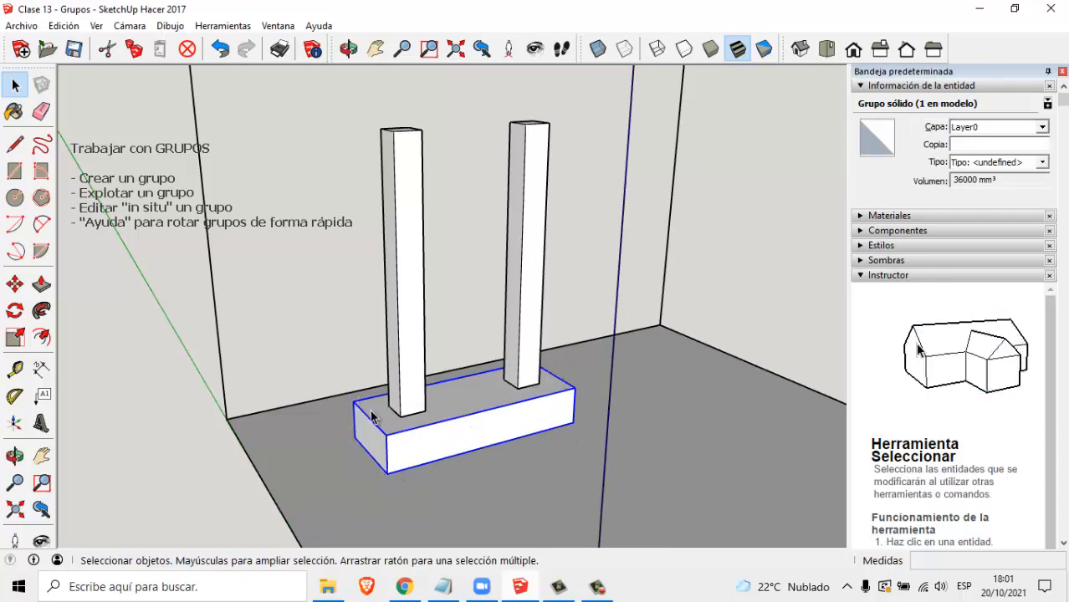
click(530, 152)
click(525, 255)
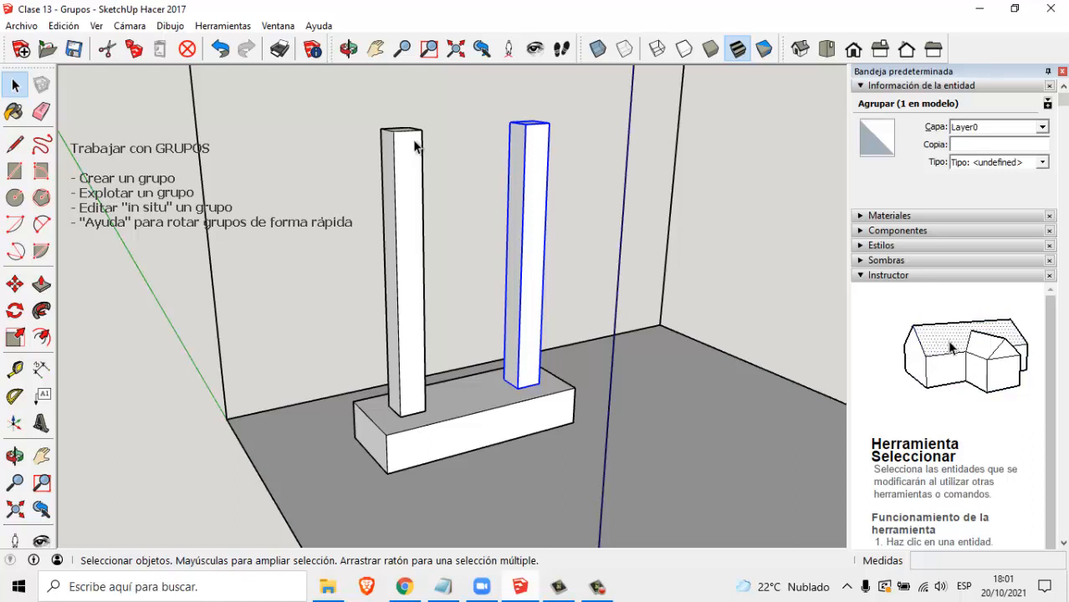
- Select individual faces and edges of the near pillar to inspect its ungrouped geometry
click(406, 245)
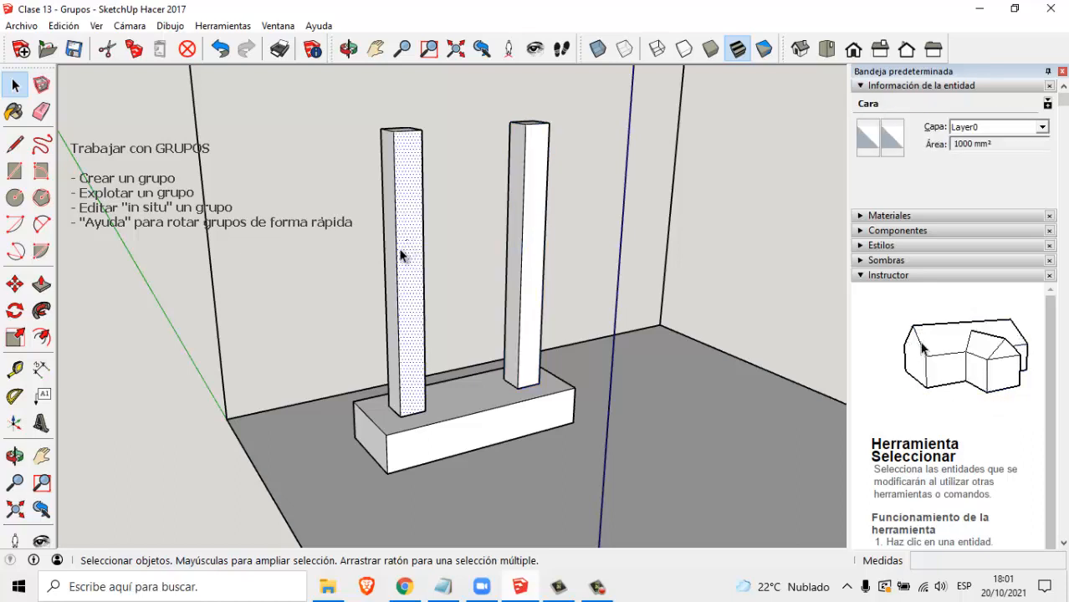
click(393, 160)
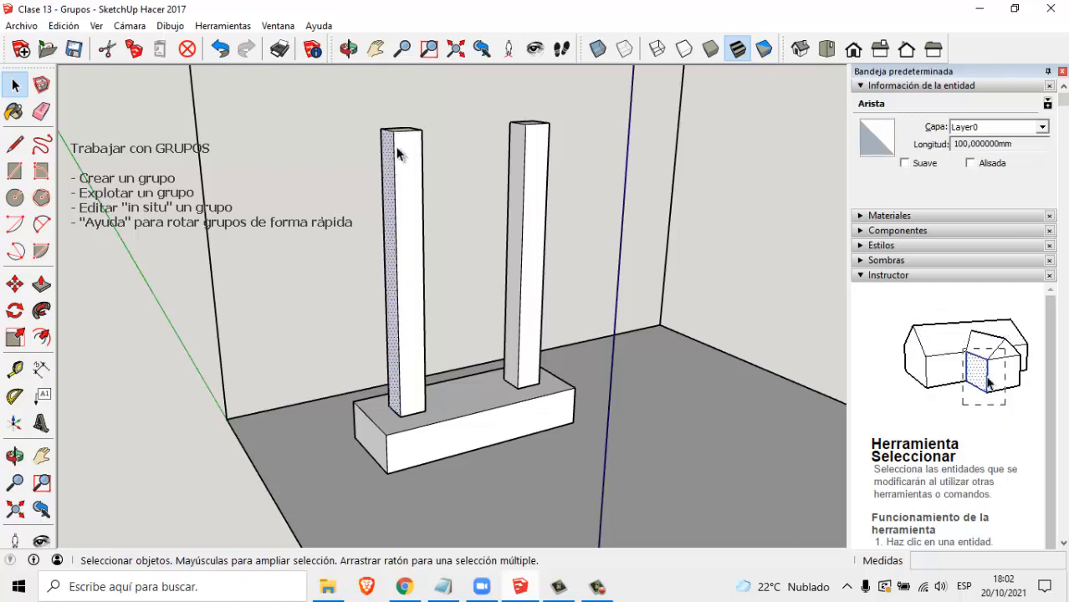
click(408, 135)
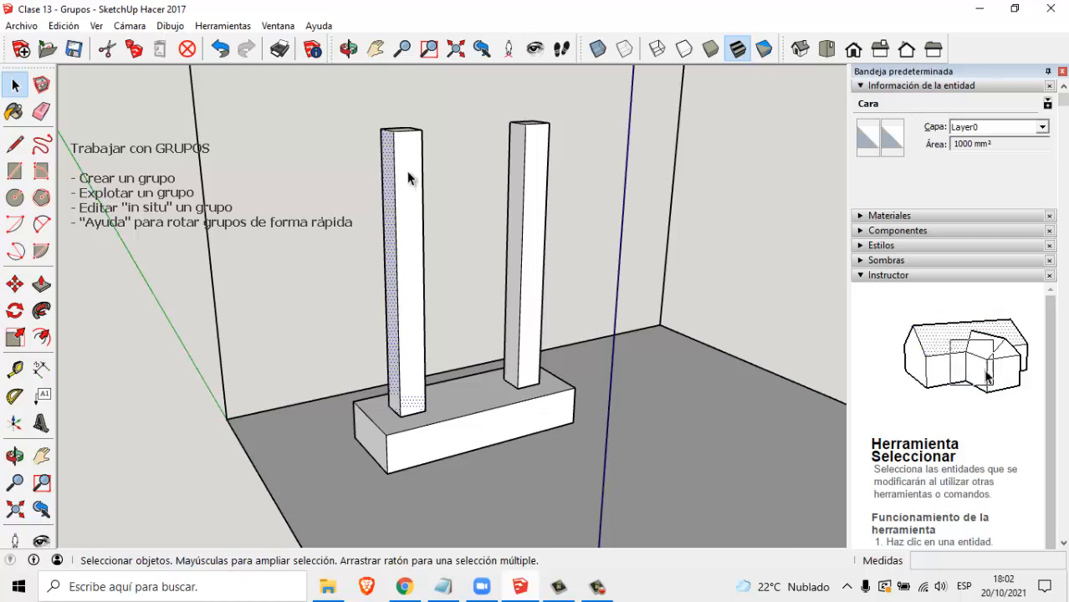
click(409, 215)
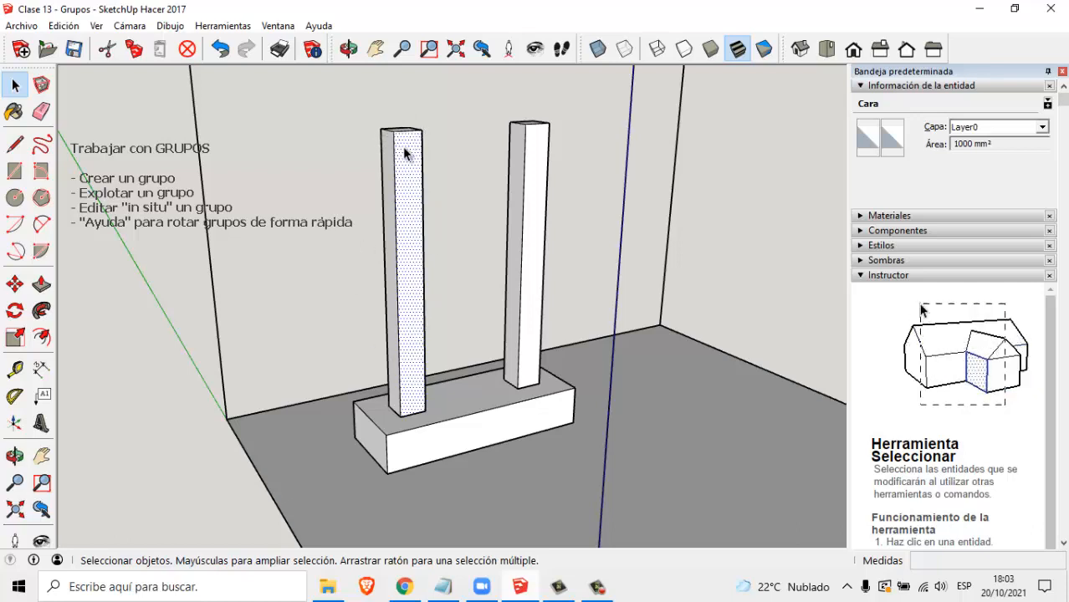
- Compare selecting the base and far pillar groups with selecting all connected geometry of the ungrouped near pillar
click(479, 408)
click(493, 403)
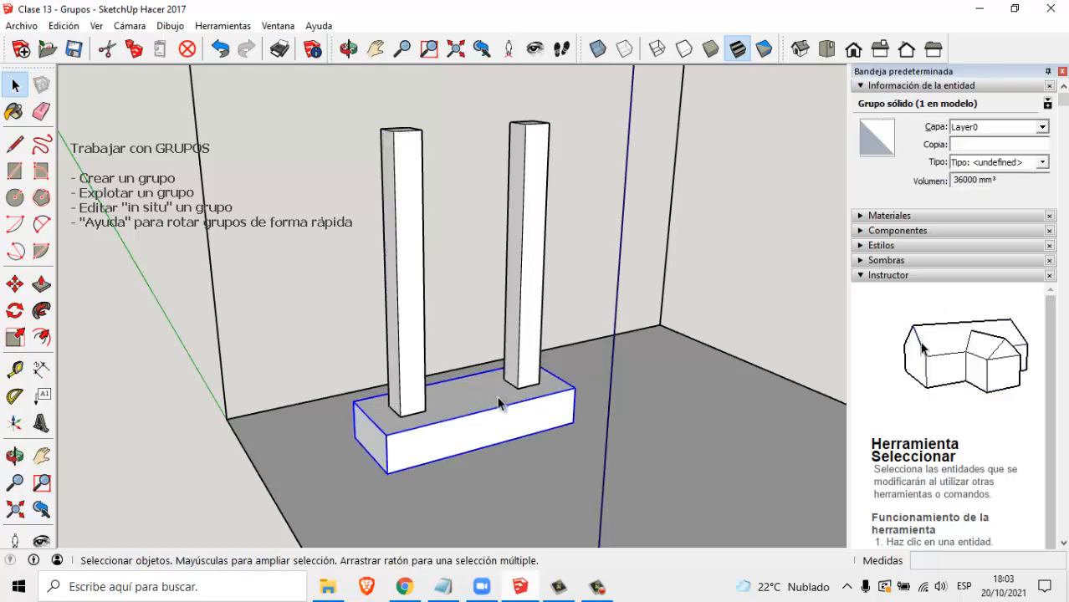
click(528, 351)
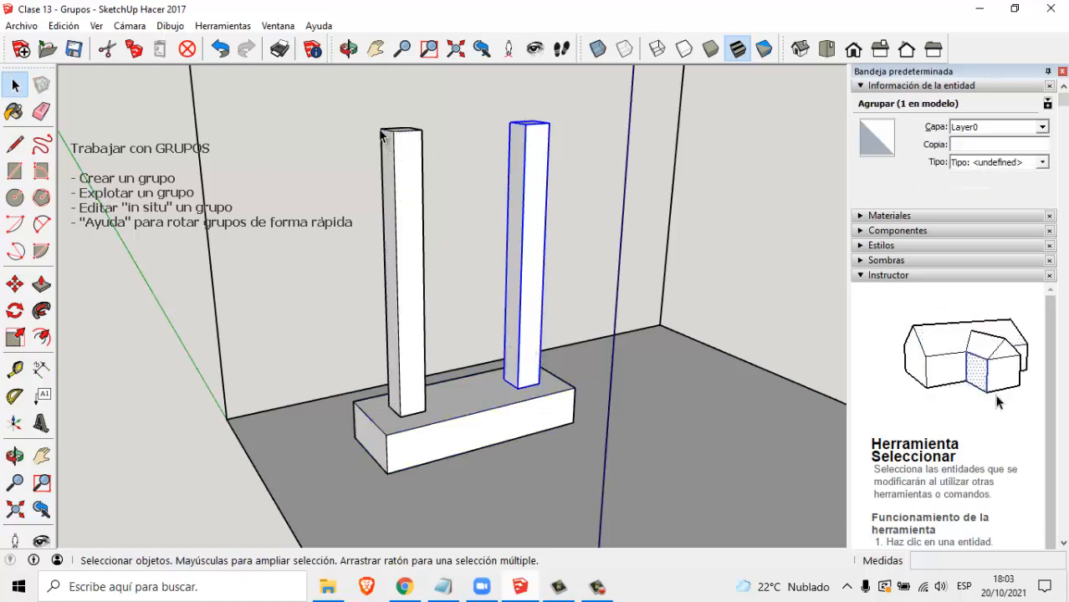
drag(435, 86, 402, 266)
triple_click(402, 260)
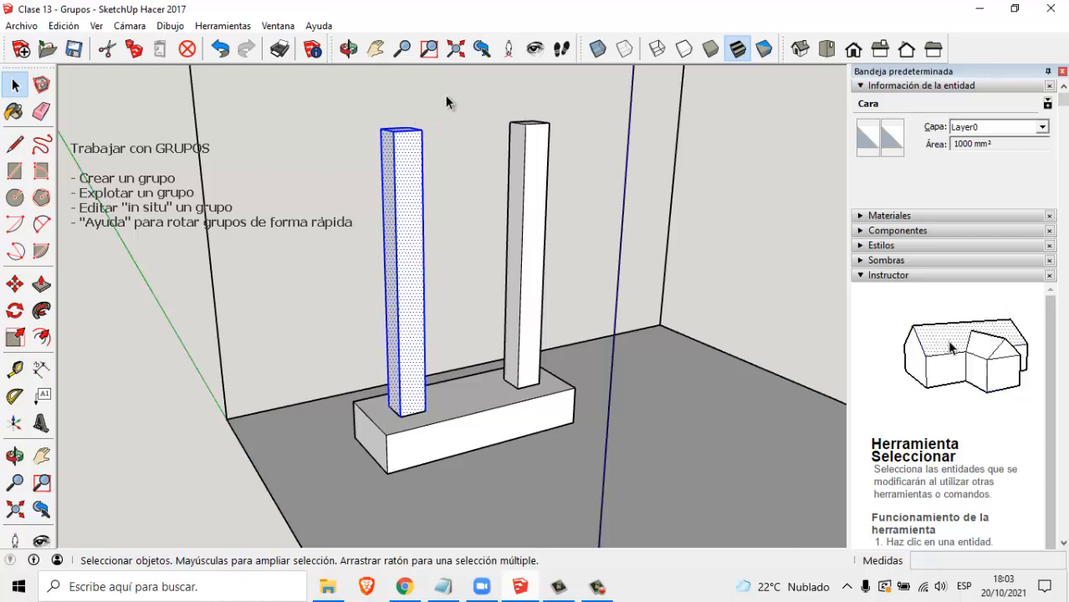
- Select the near pillar's visible faces and edges one by one, including its front, side and top faces
double_click(411, 415)
shift+click(409, 416)
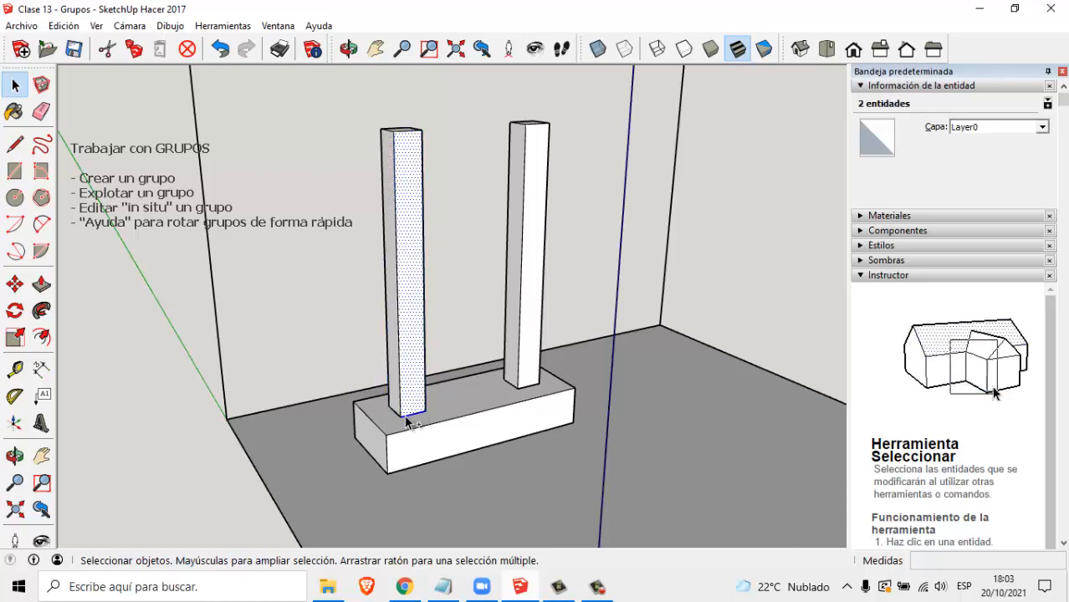
shift+click(393, 277)
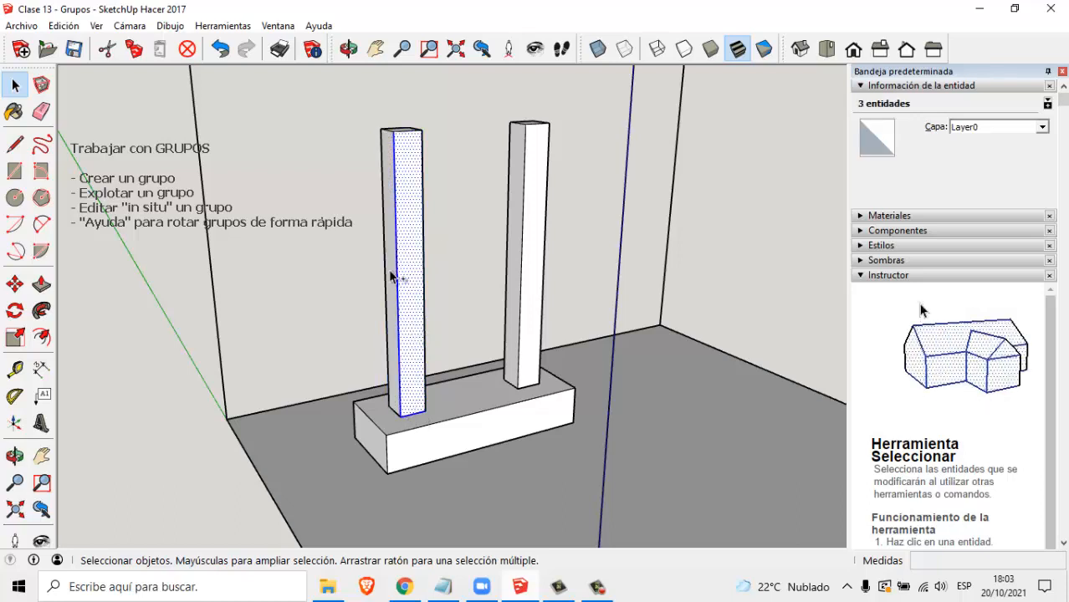
shift+click(390, 153)
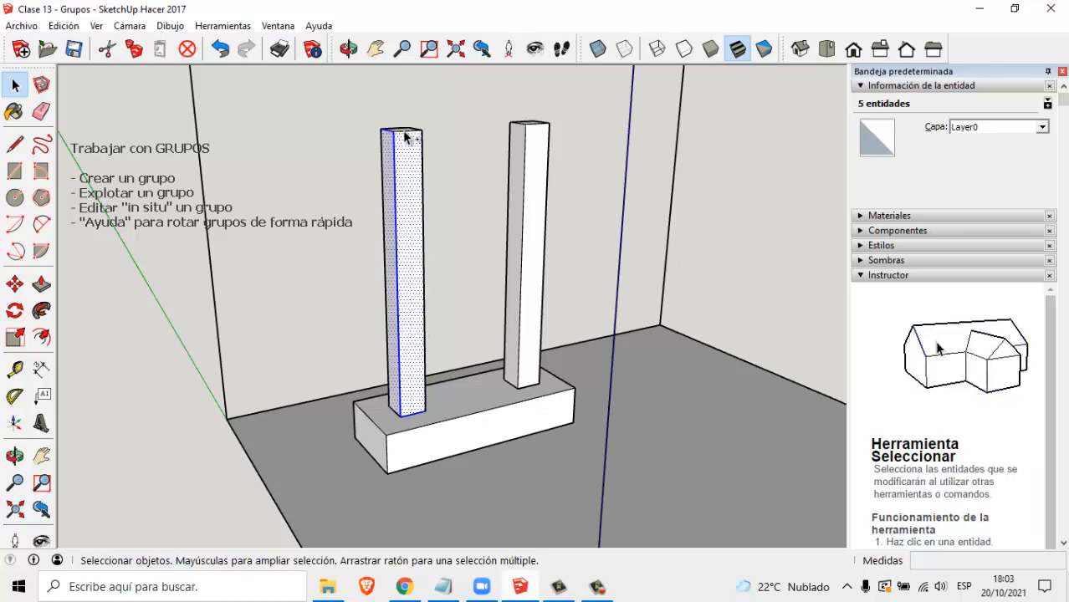
shift+click(410, 133)
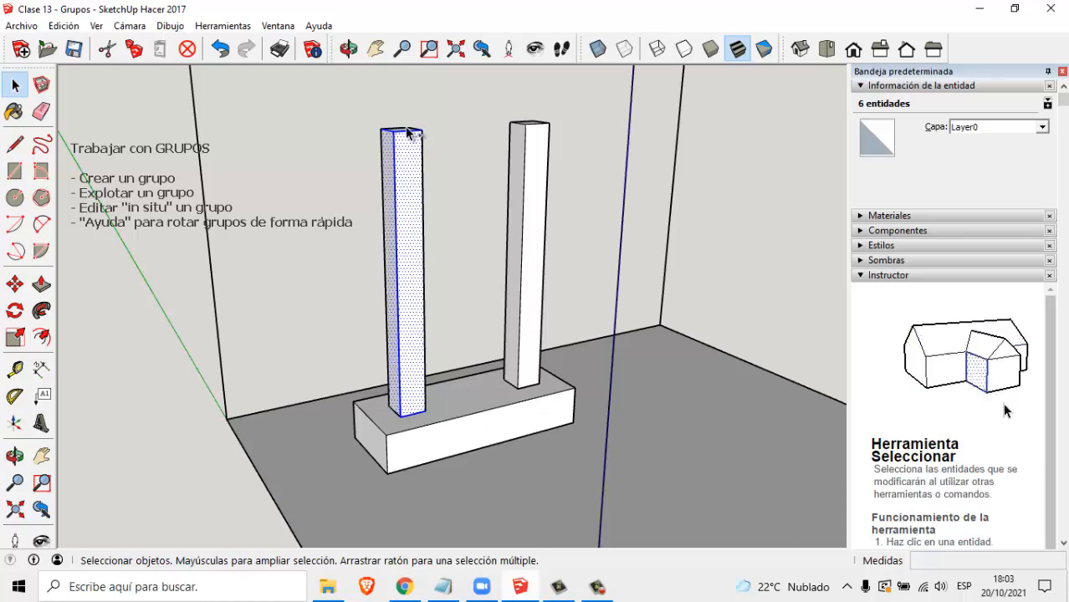
shift+click(404, 133)
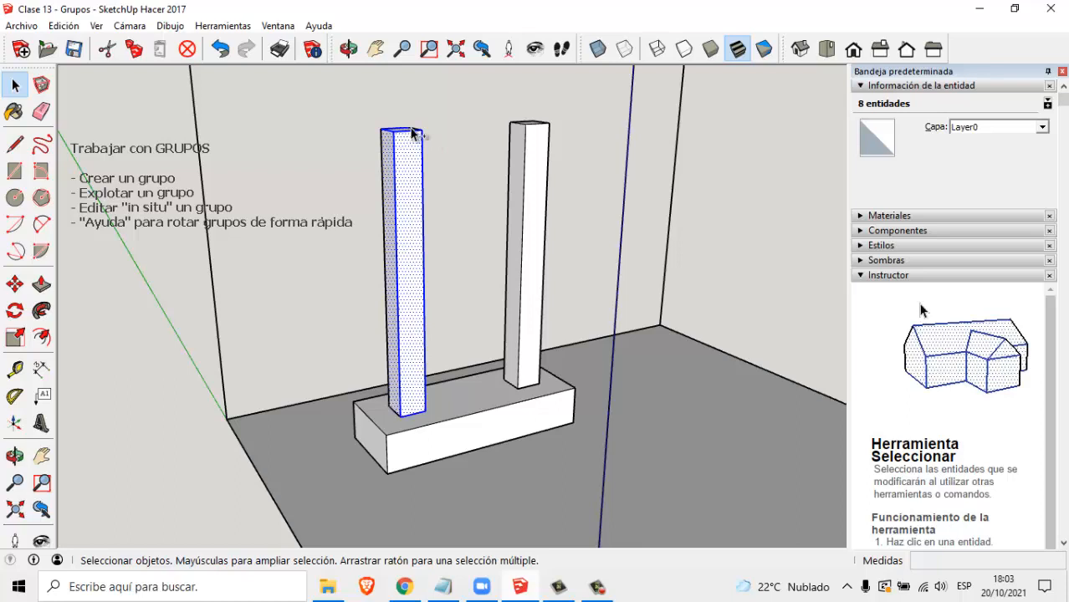
shift+click(383, 163)
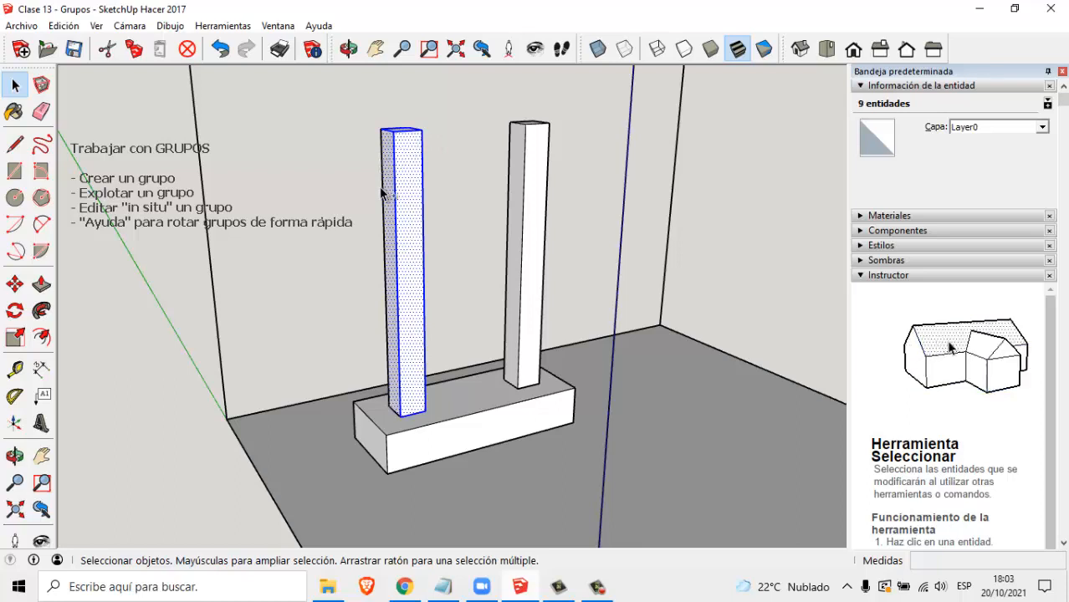
shift+click(389, 399)
shift+click(397, 411)
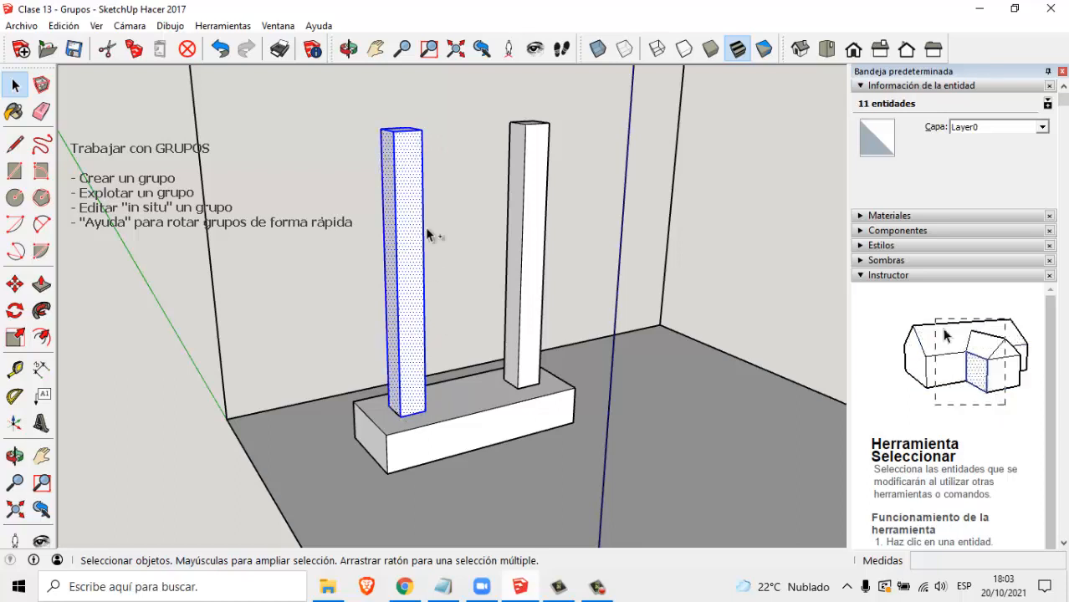
- Add the faces and edges on the back side of the same pillar to the selection
click(349, 49)
drag(388, 111, 209, 175)
key(space)
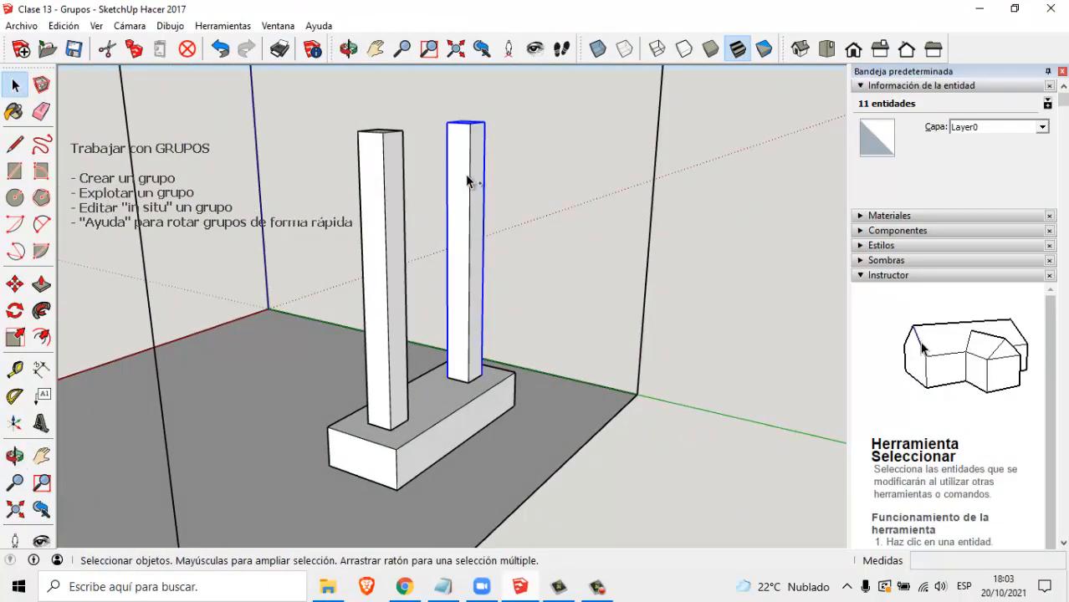
click(463, 190)
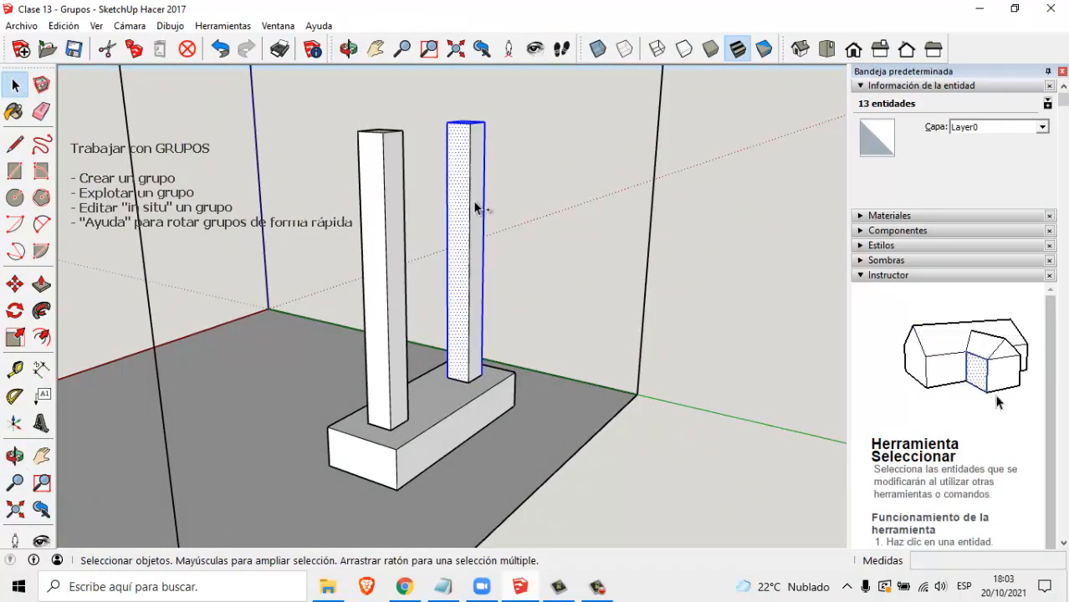
ctrl+click(470, 383)
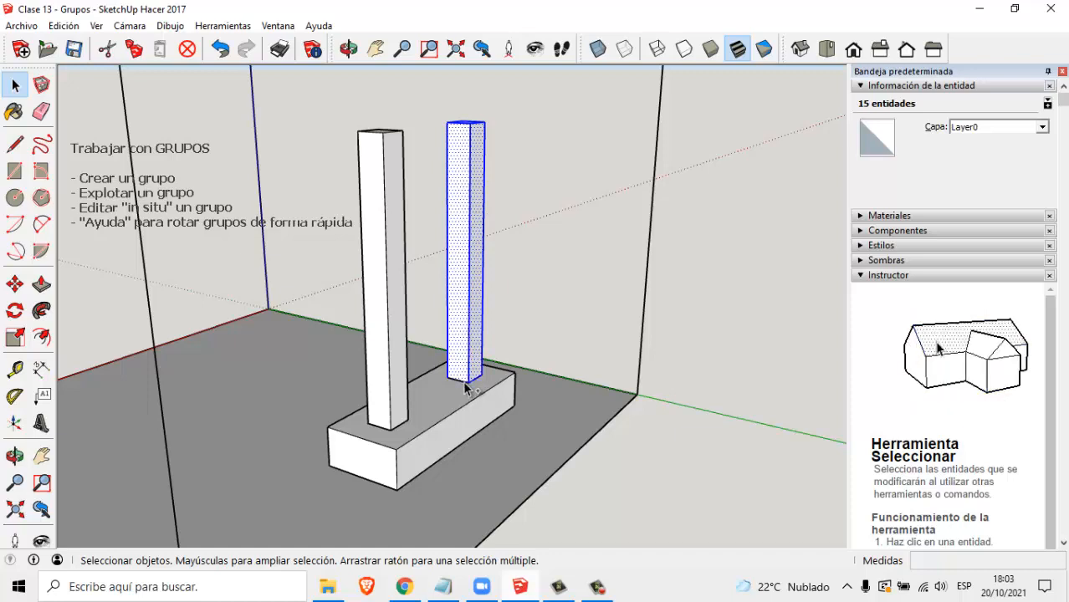
click(348, 48)
drag(572, 184, 441, 257)
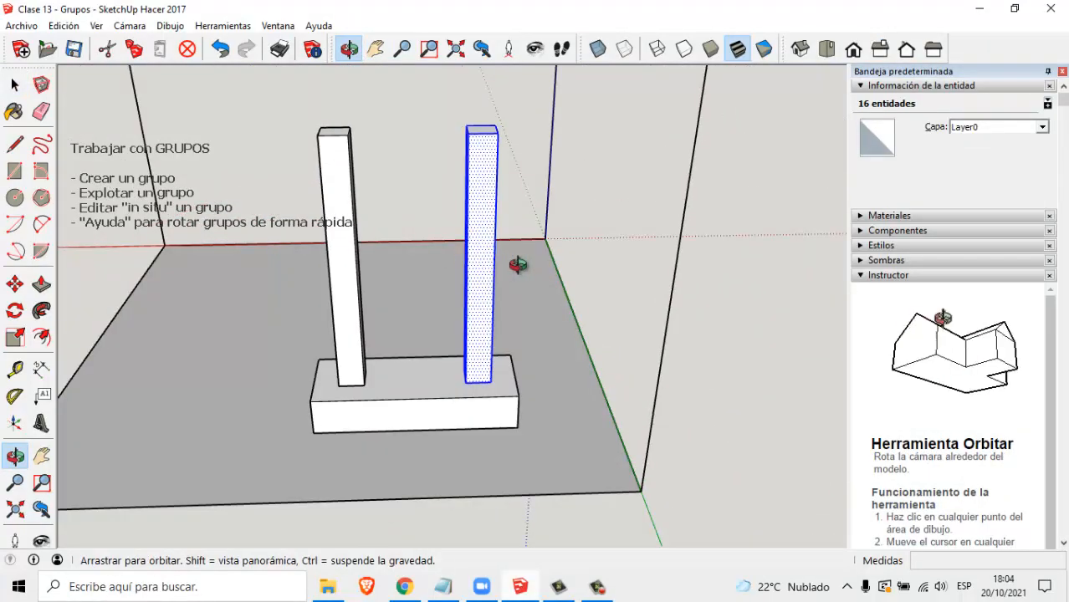
drag(513, 259, 491, 285)
click(41, 85)
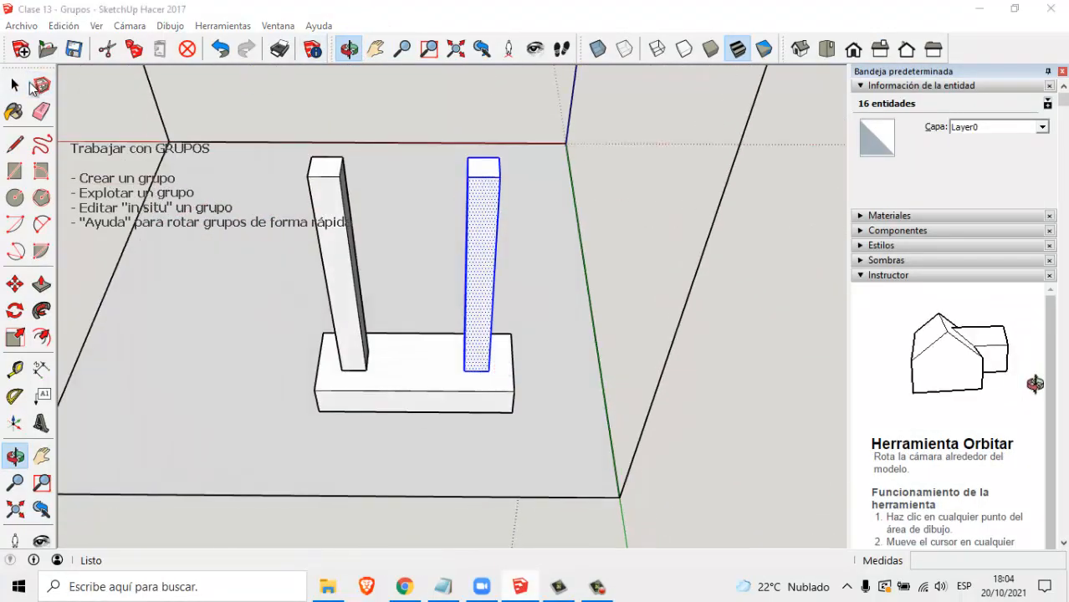
click(649, 159)
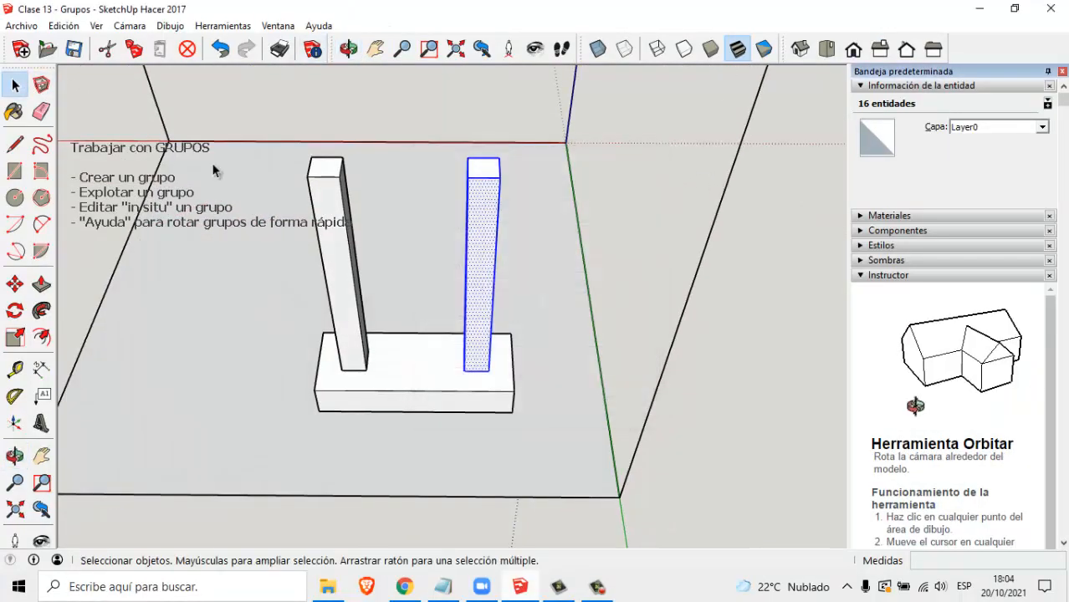
- Create a group from the selected faces and edges of the near pillar
click(347, 49)
drag(565, 255, 459, 158)
drag(533, 176, 446, 160)
click(15, 87)
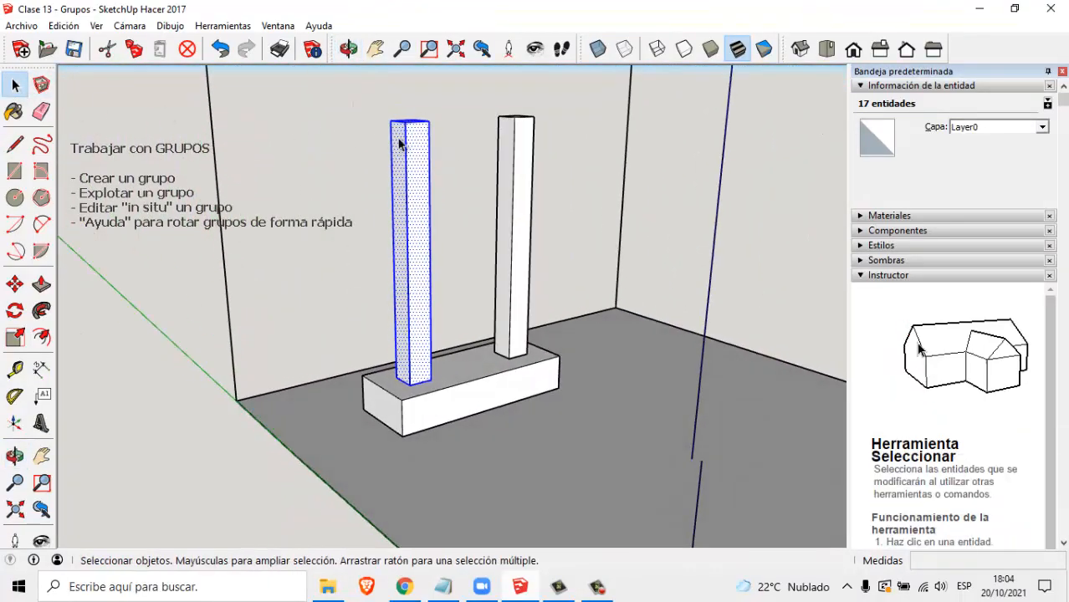
right_click(408, 149)
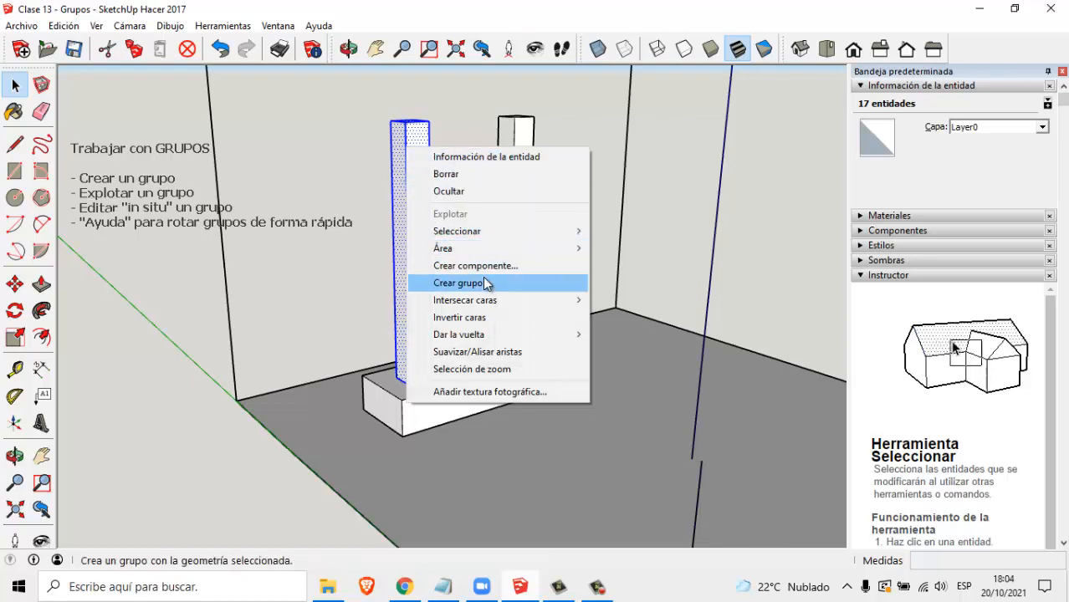
click(461, 286)
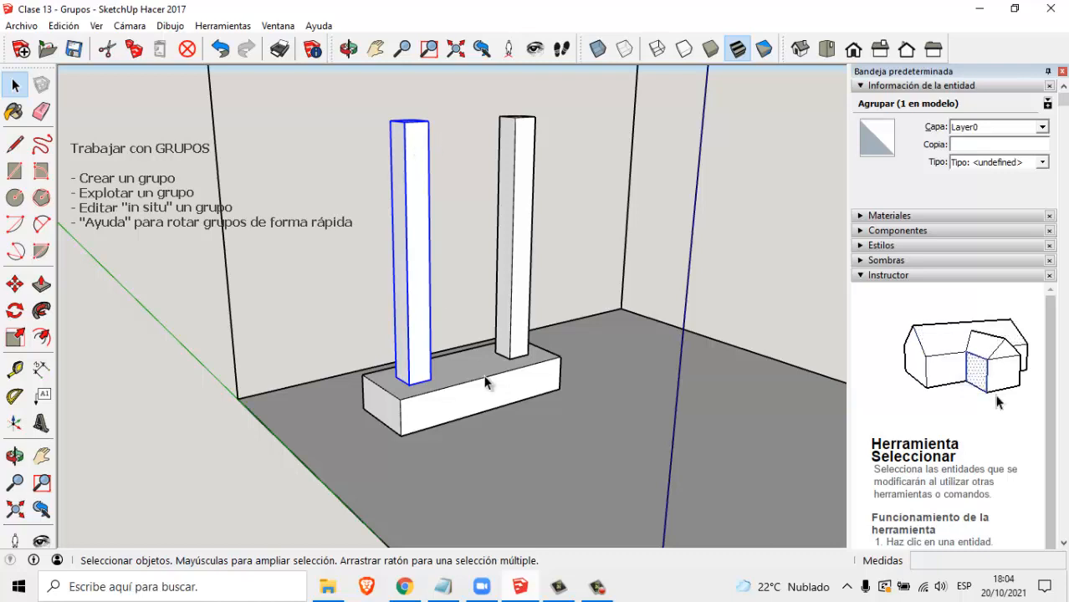
- Select the base block and both pillars in turn to check that each behaves as a single group
click(447, 399)
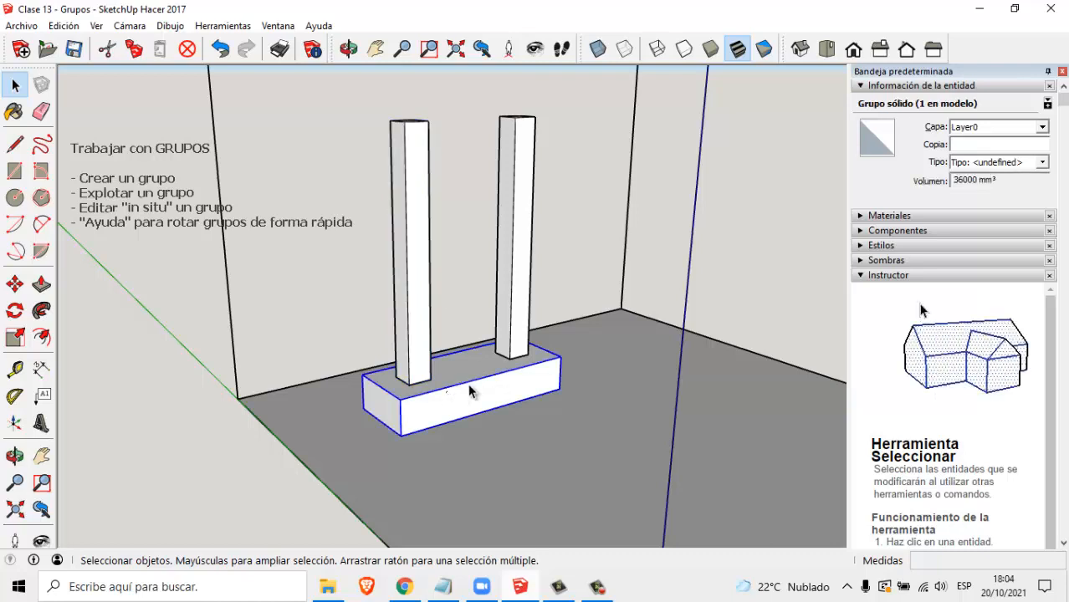
click(518, 211)
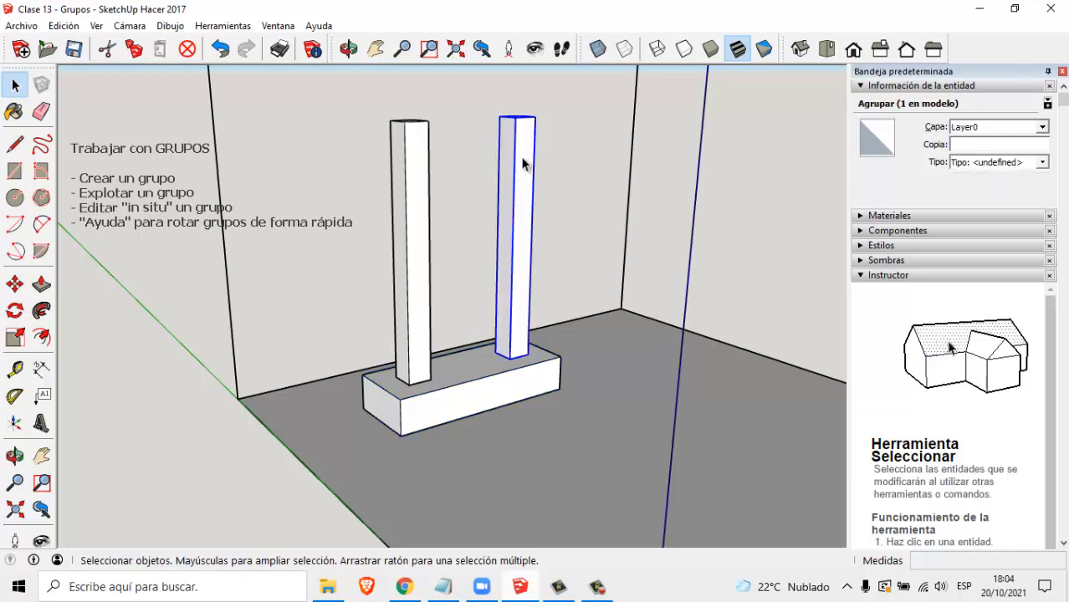
click(404, 226)
click(349, 49)
drag(401, 142, 489, 149)
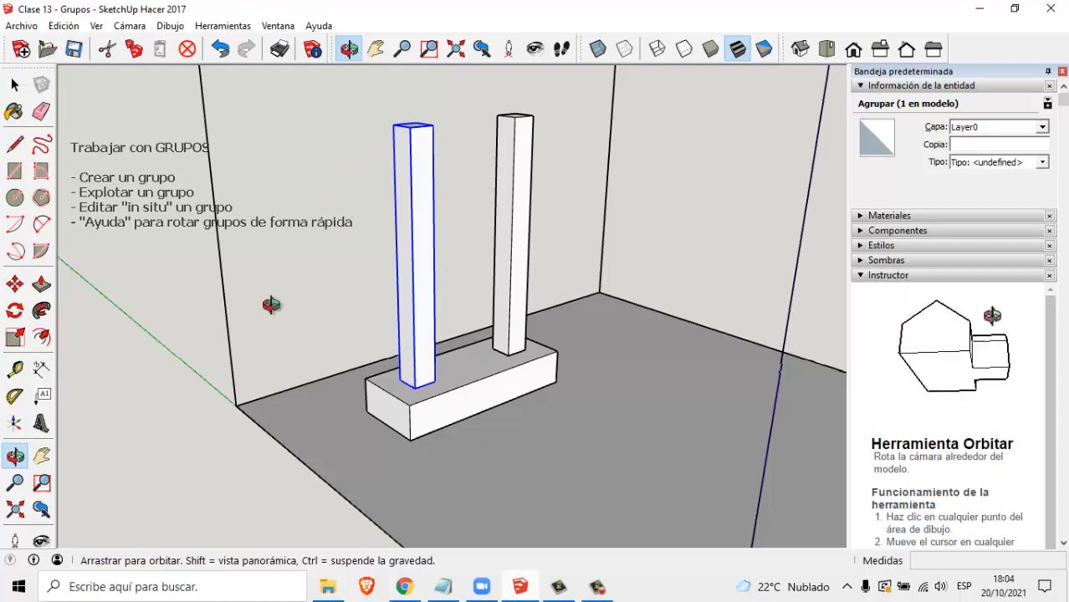
click(15, 84)
click(502, 280)
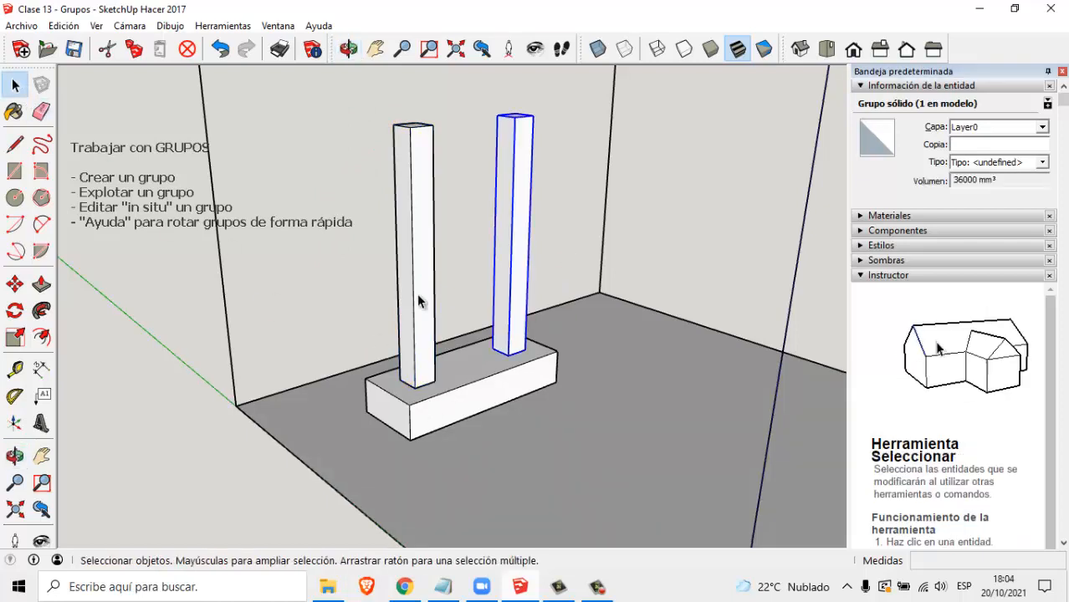
click(425, 283)
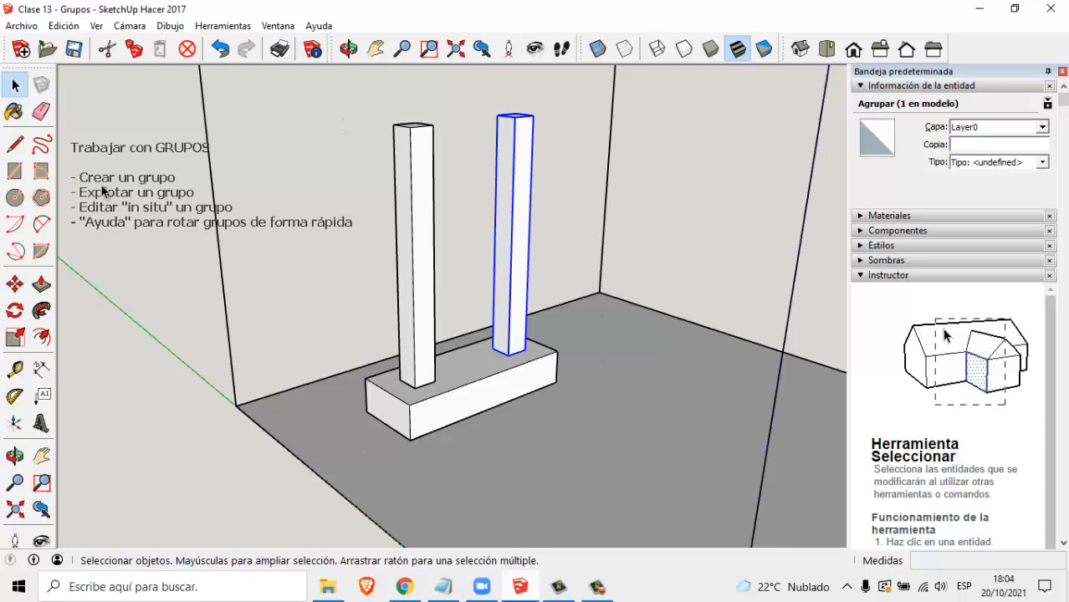
- Try moving the pillars across the base with the Move tool, using their bottom corners as grip points
click(17, 286)
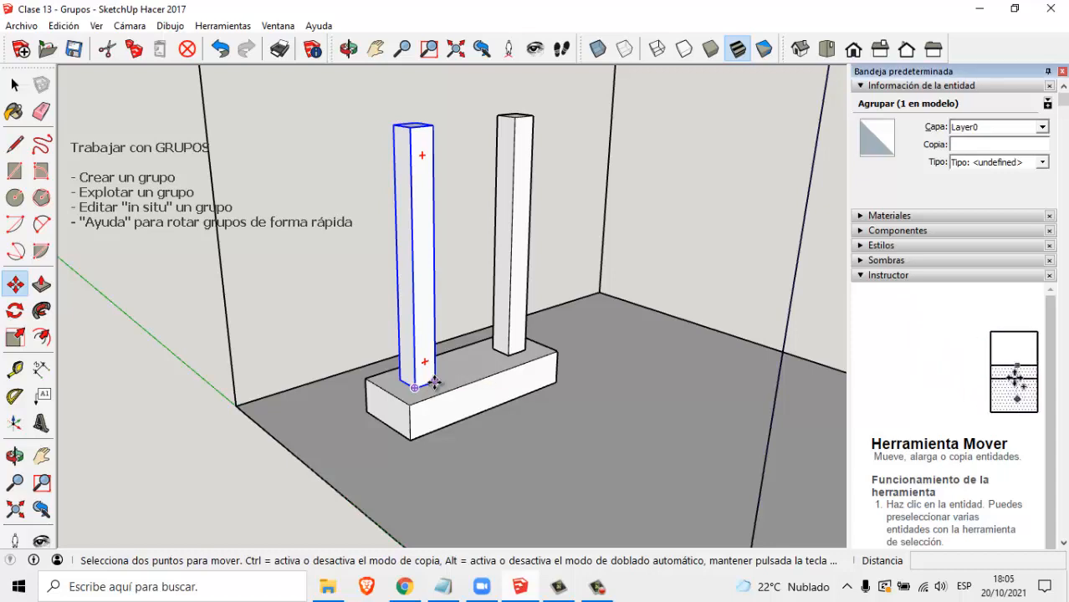
click(435, 383)
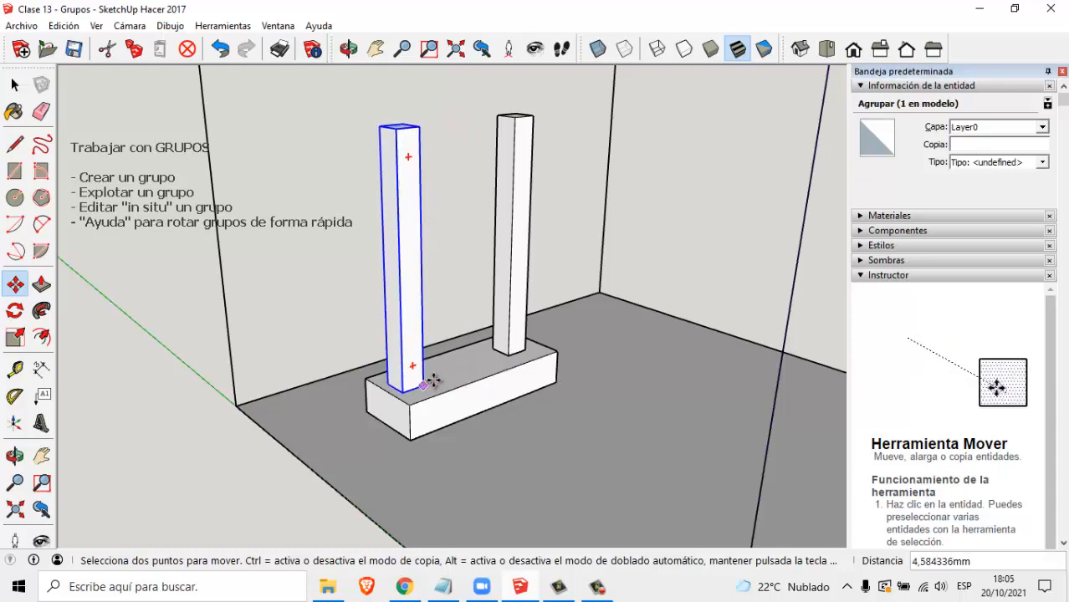
click(434, 382)
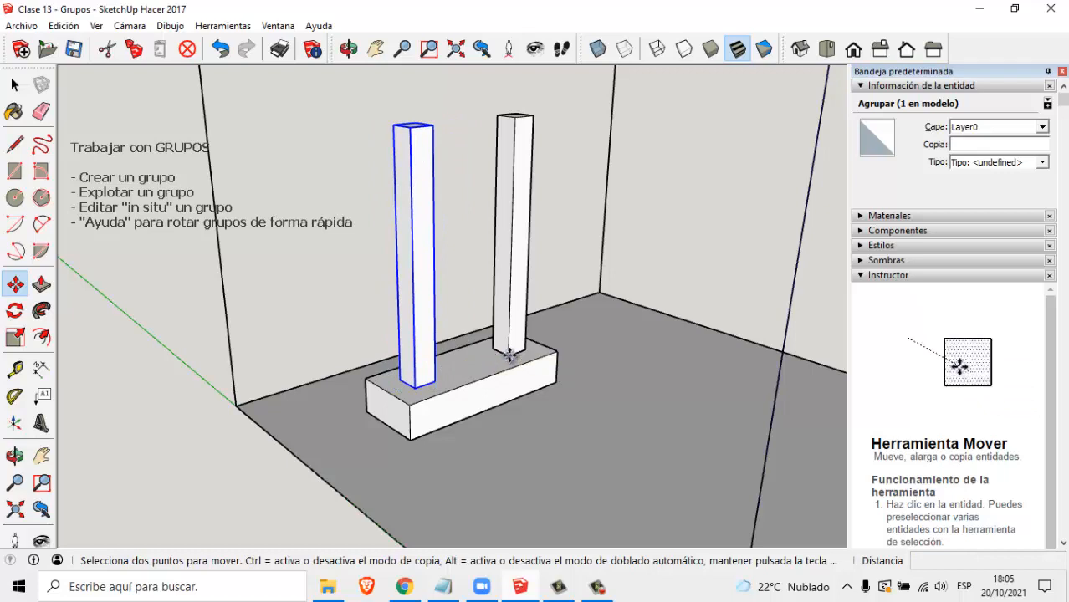
click(509, 356)
click(507, 357)
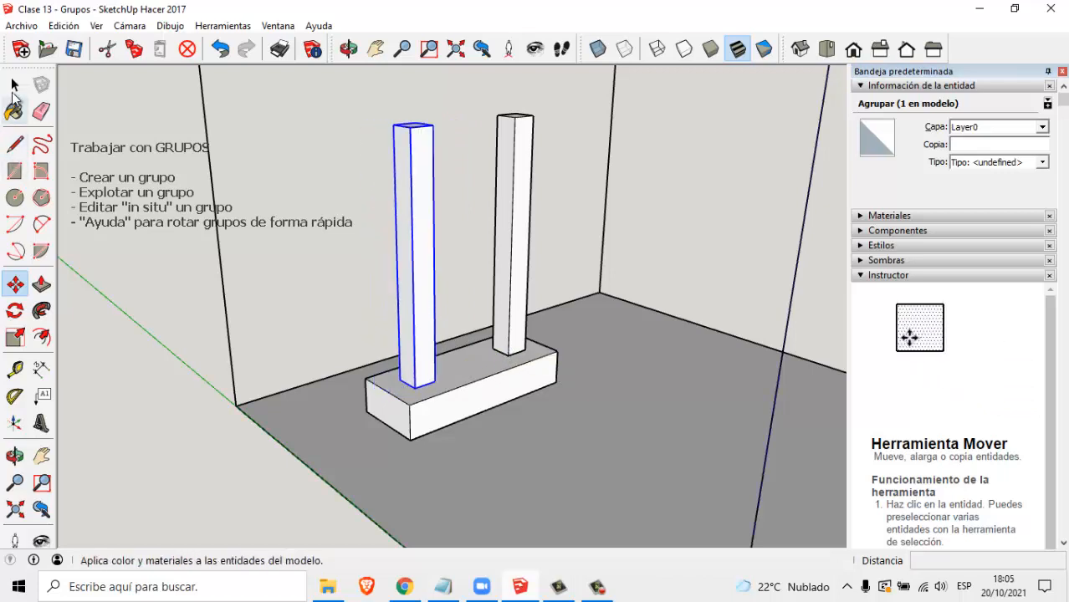
- Try moving the far pillar along the base with the Move tool, gripping it by its bottom front corner
click(14, 85)
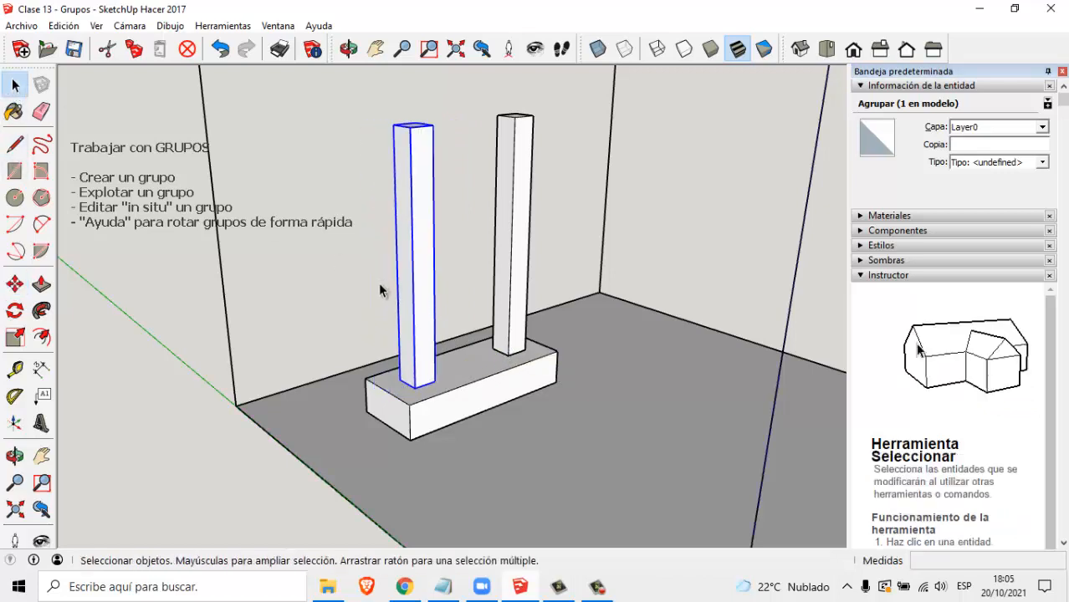
click(15, 284)
click(506, 356)
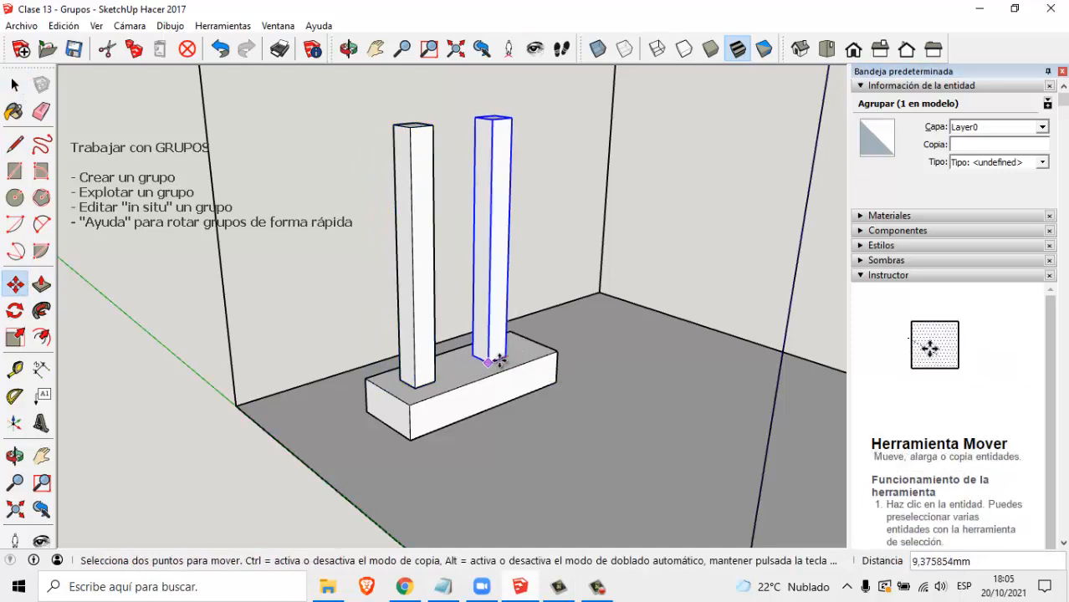
click(509, 355)
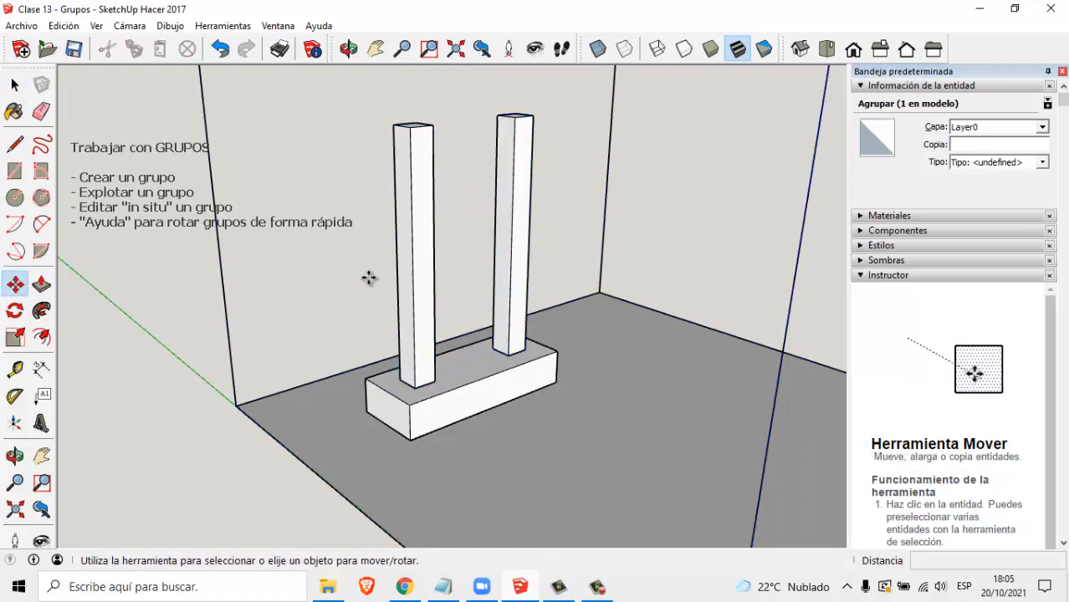
- Copy the far pillar about 25 mm along the base so the copy stands between the two existing pillars
click(349, 50)
drag(468, 171, 375, 268)
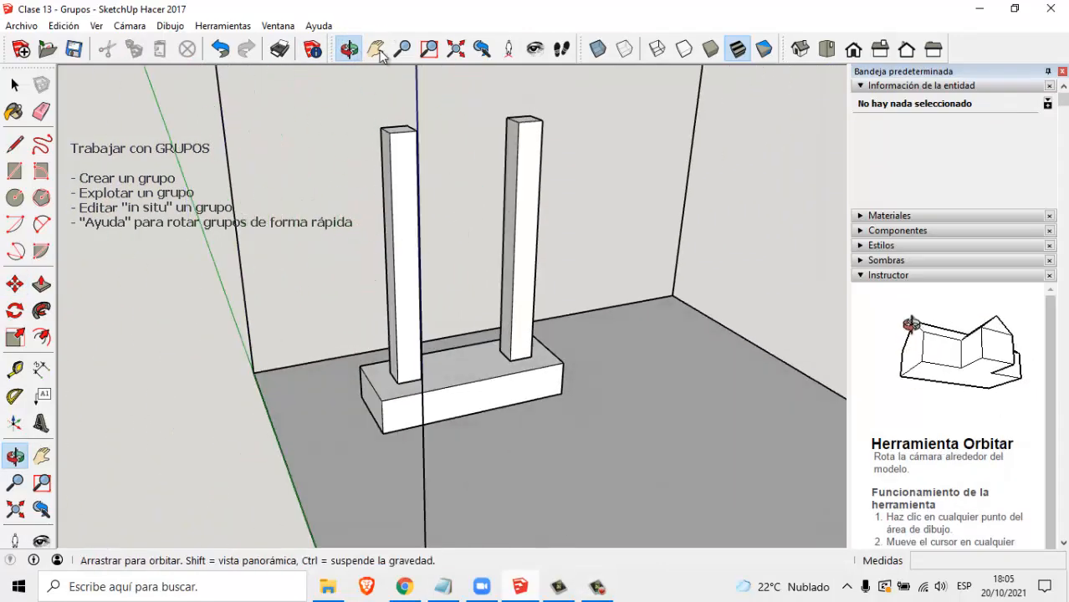
mouse_move(439, 113)
mouse_down()
mouse_move(470, 107)
mouse_move(453, 107)
mouse_move(443, 126)
mouse_up()
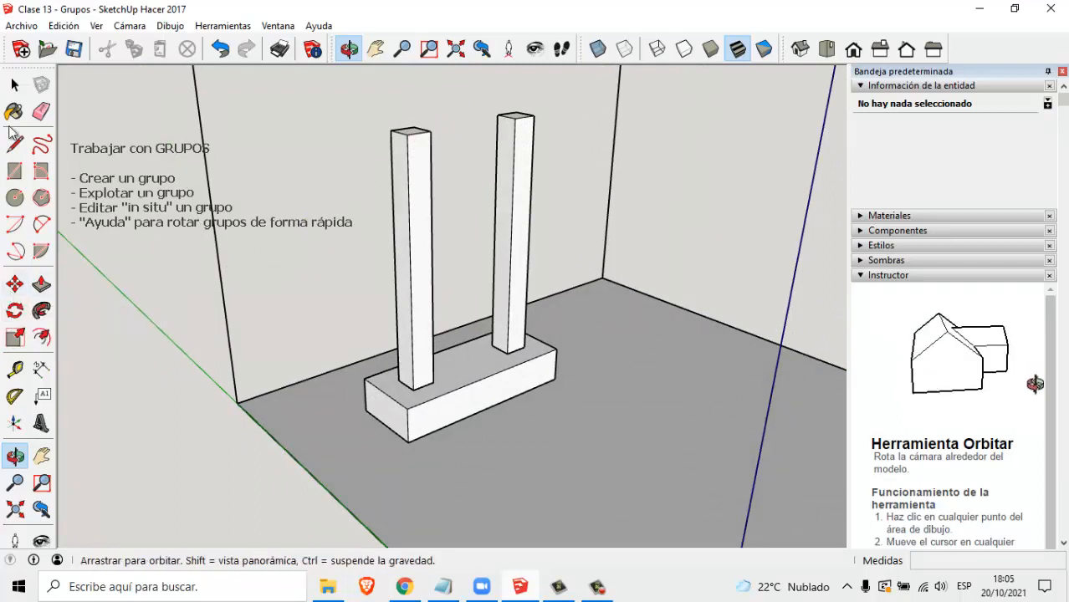
click(15, 85)
click(506, 191)
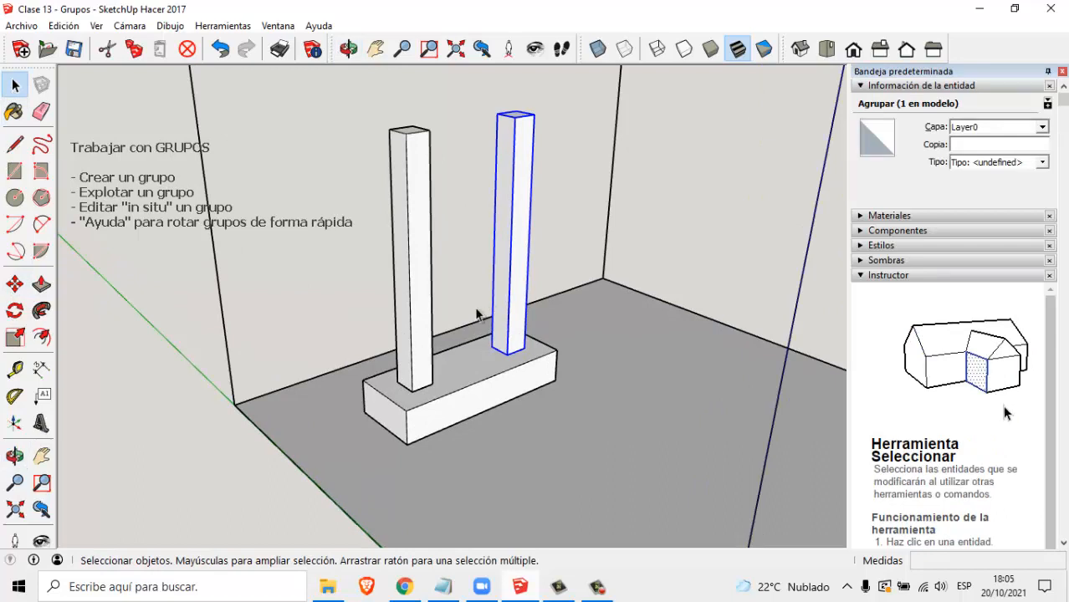
click(15, 286)
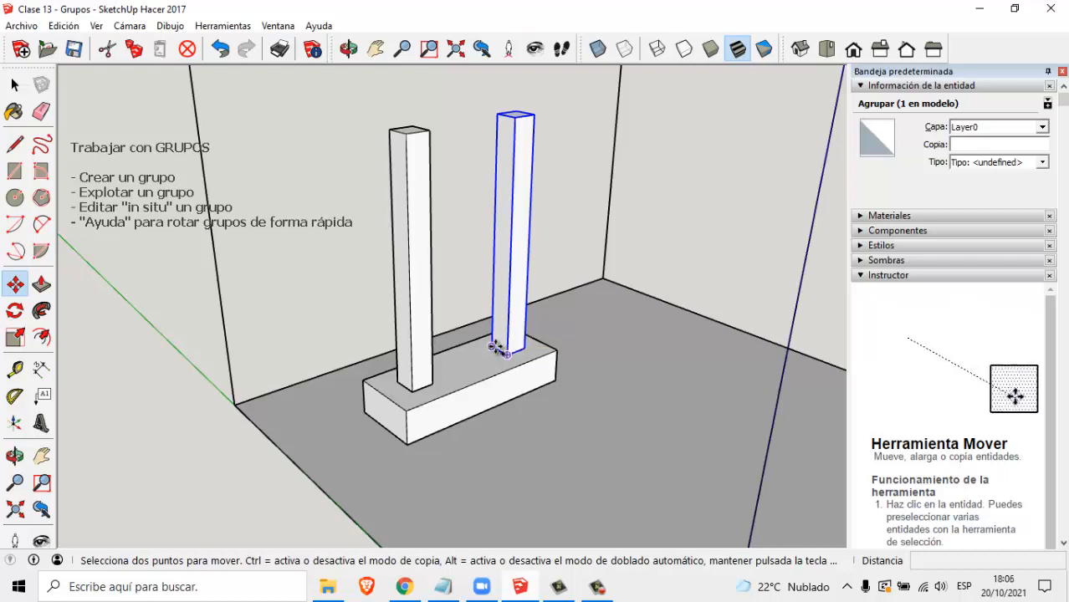
key(ctrl)
click(494, 347)
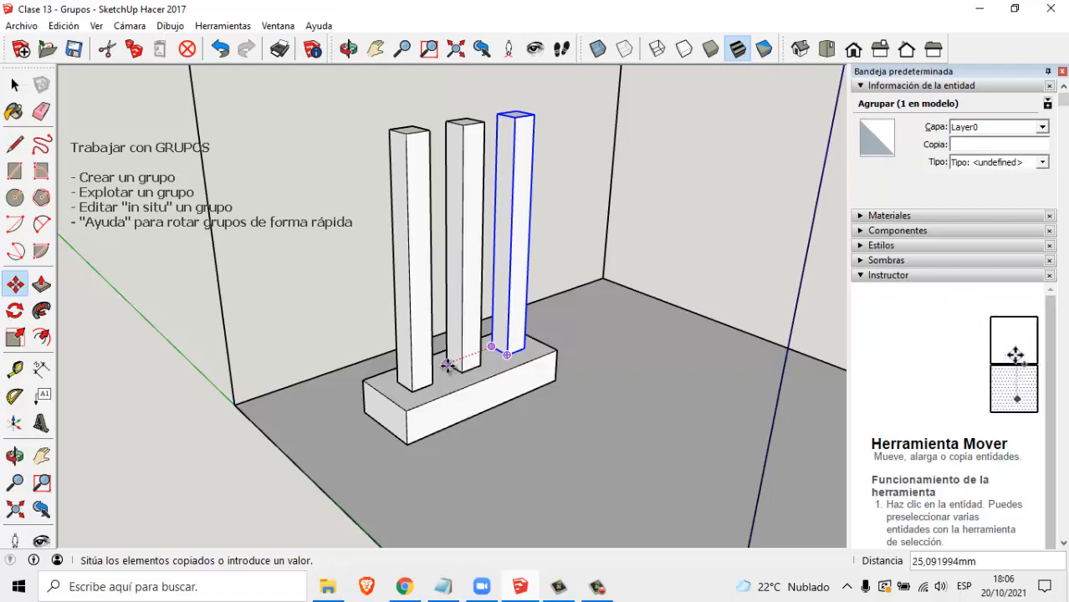
click(447, 366)
- Try rotating the middle pillar with the Rotate tool about its bottom front corner, in the vertical plane along the base
click(348, 49)
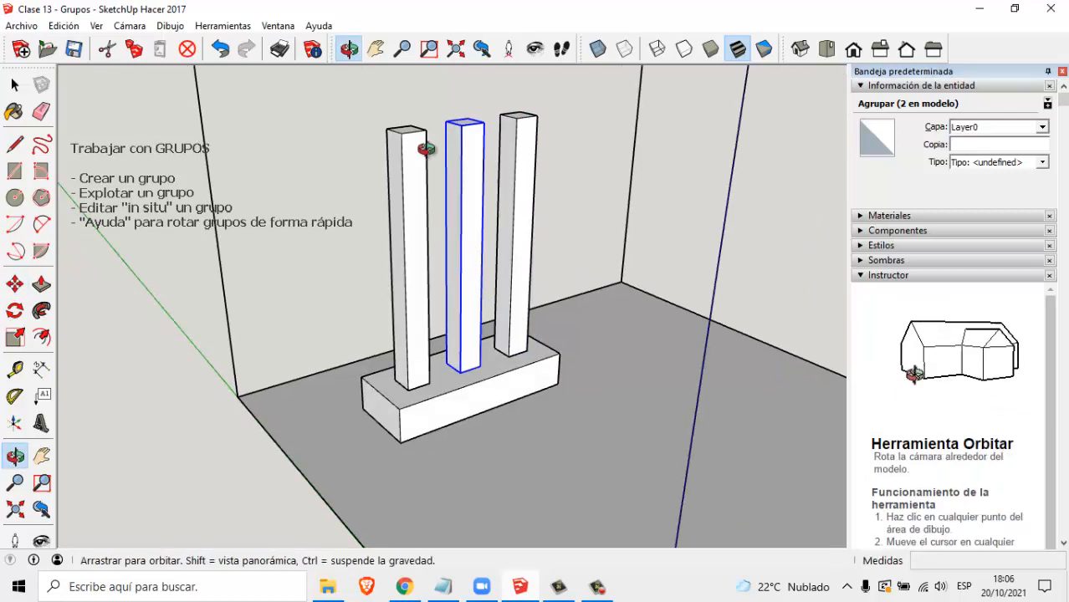
drag(425, 143, 540, 167)
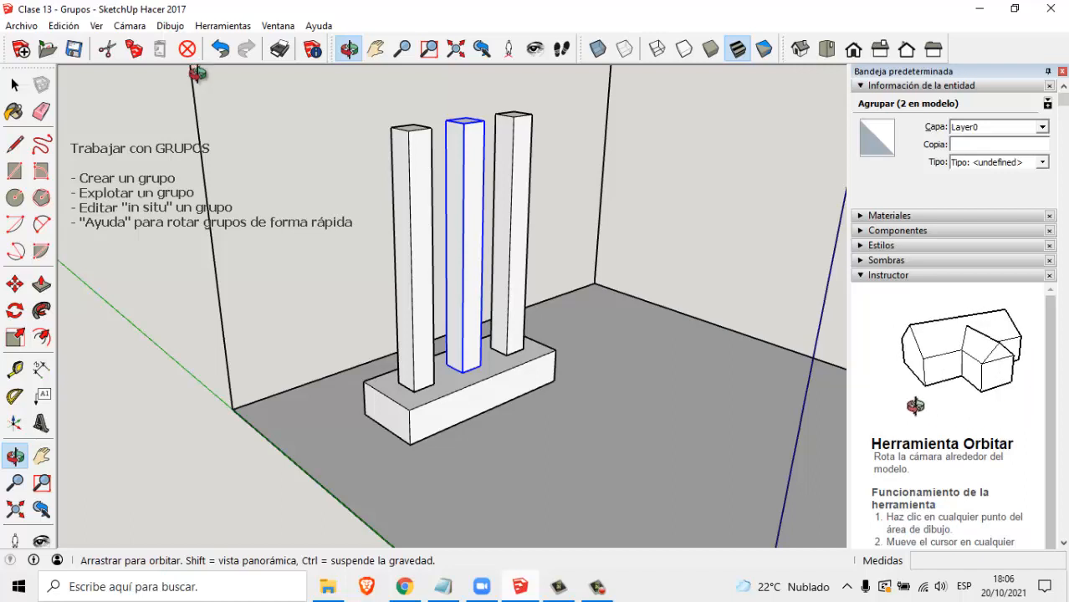
click(14, 312)
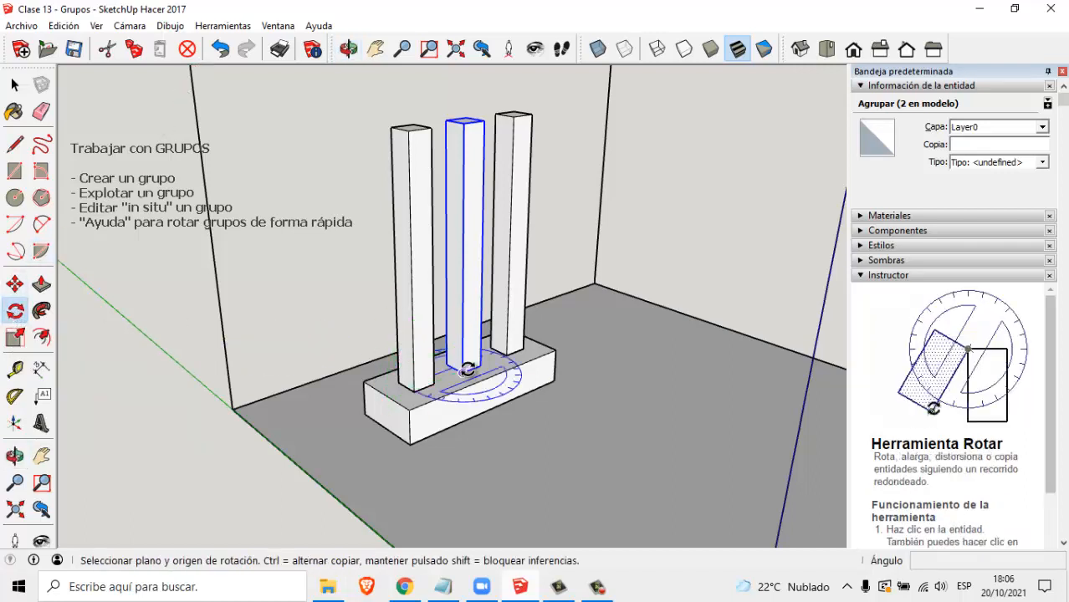
click(462, 372)
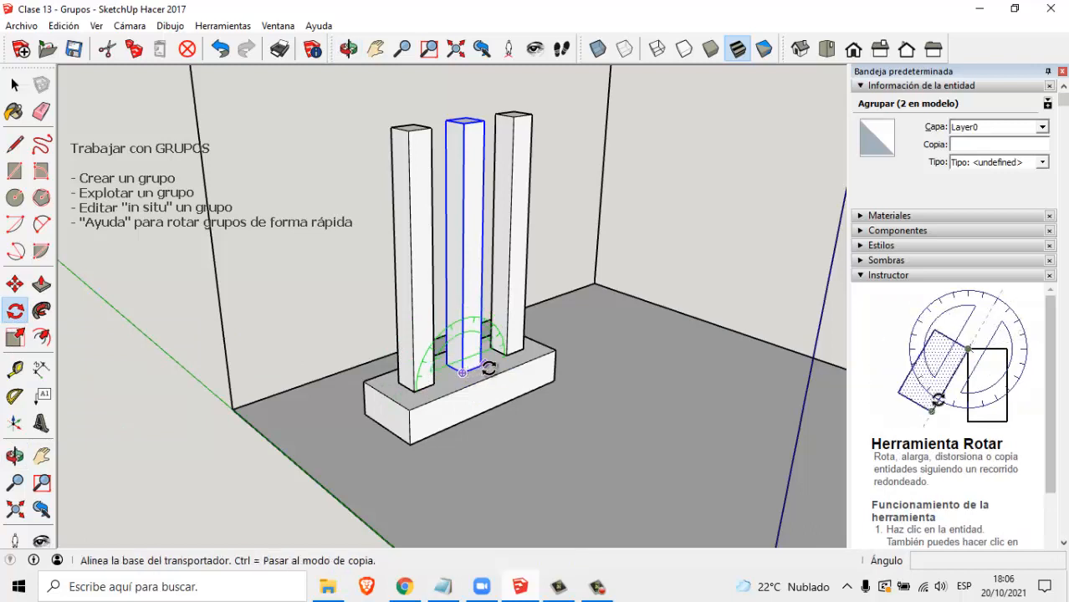
click(575, 326)
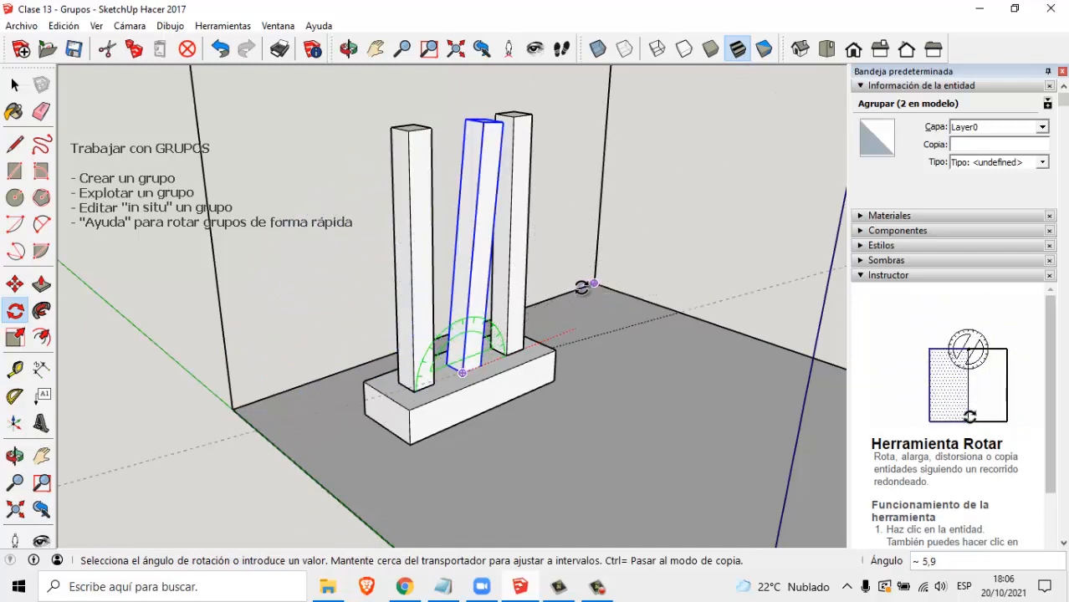
key(Escape)
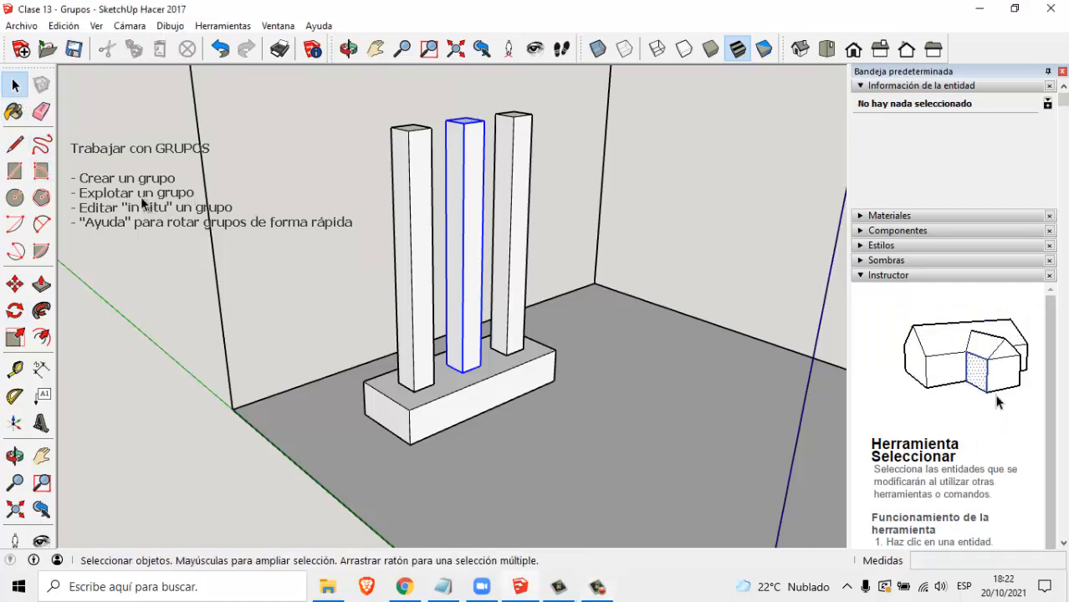
- Explode the middle pillar's group into loose faces and edges, and clear the selection
click(351, 160)
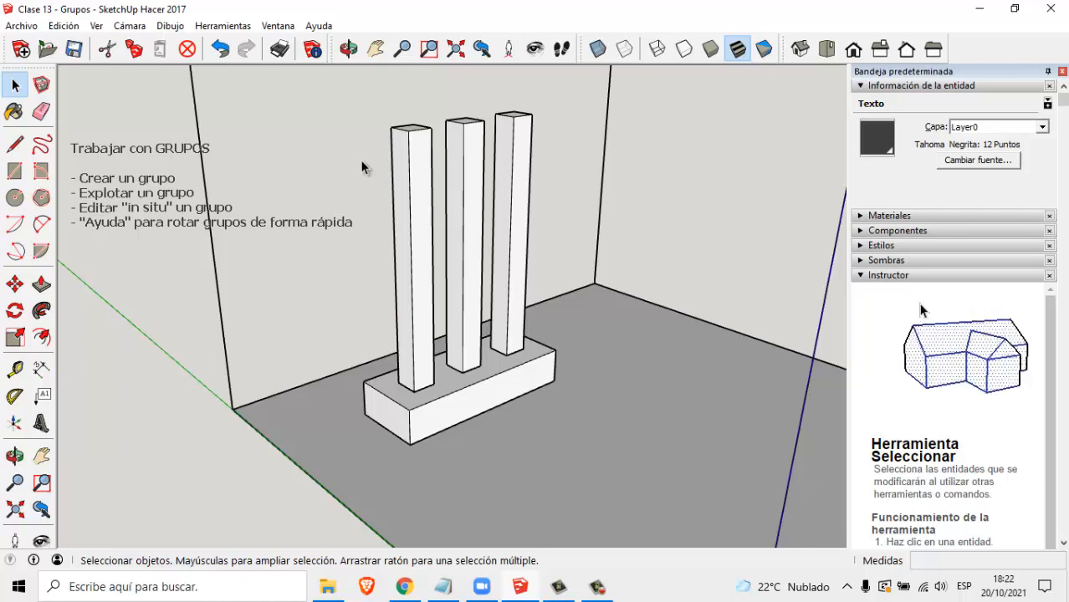
click(470, 194)
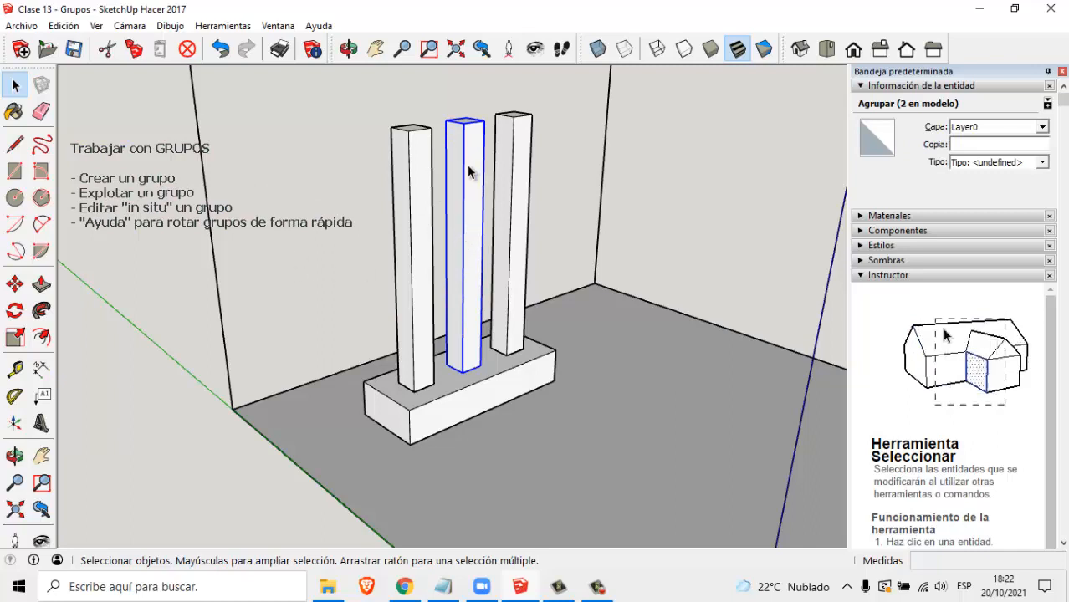
right_click(475, 255)
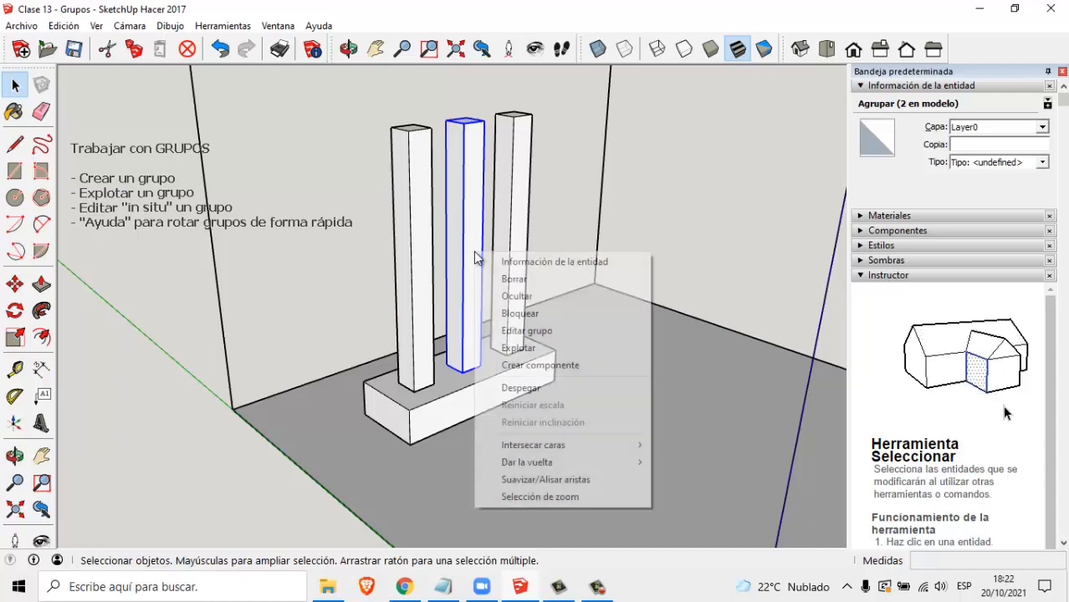
click(542, 351)
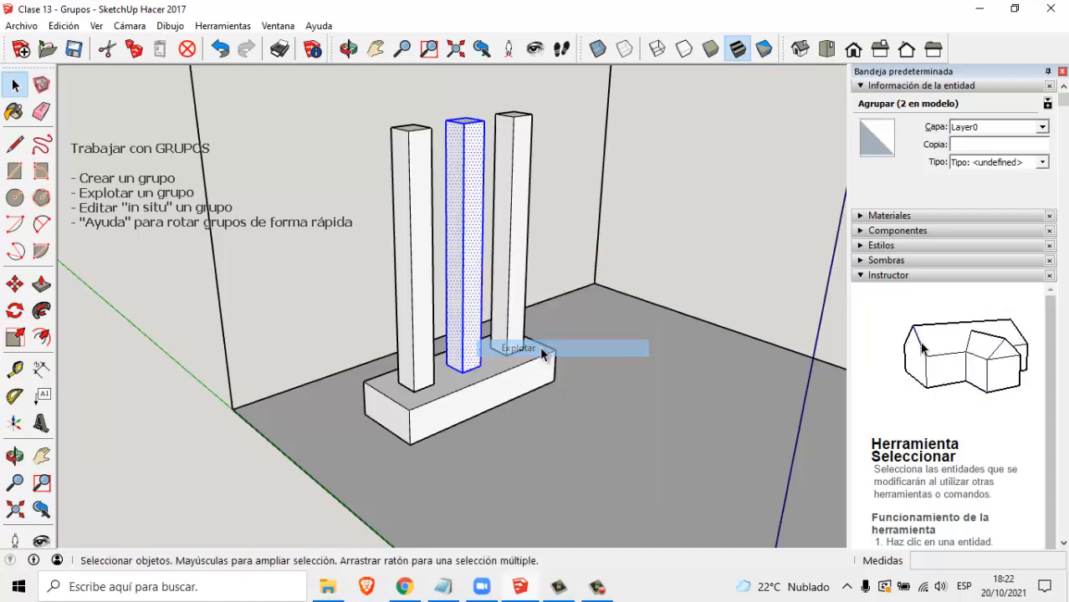
click(356, 163)
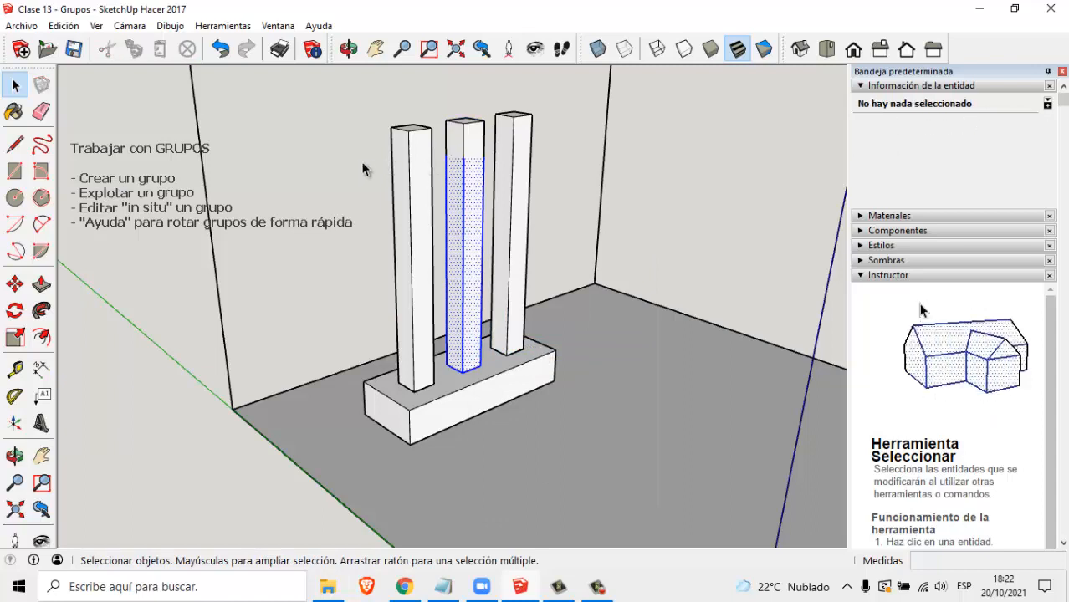
click(255, 156)
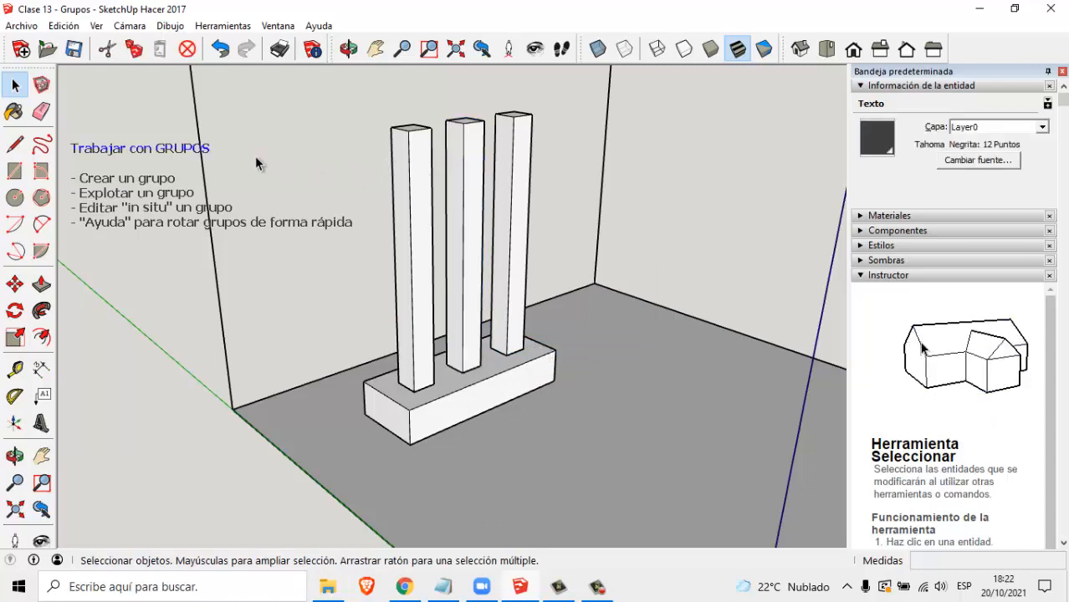
- Select the two visible side faces and single edges of the middle pillar in turn to check that they are loose
click(469, 153)
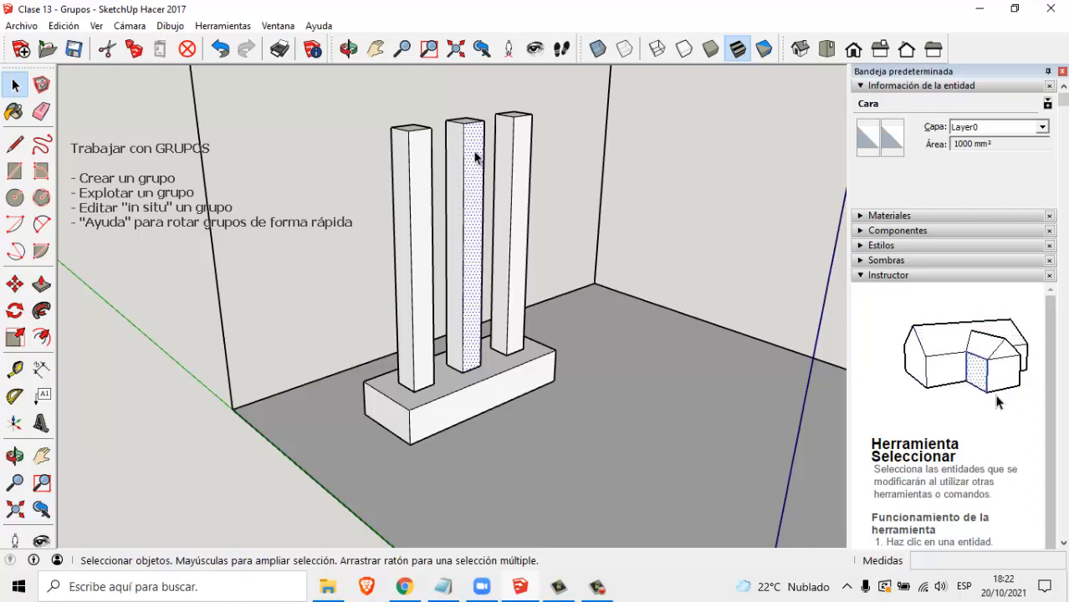
click(452, 197)
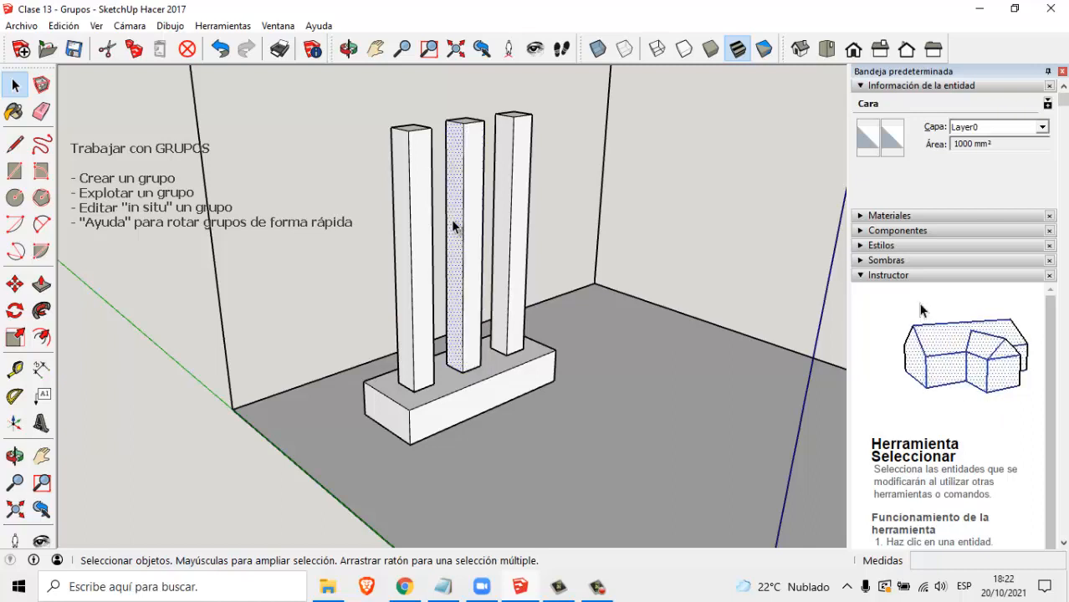
click(461, 125)
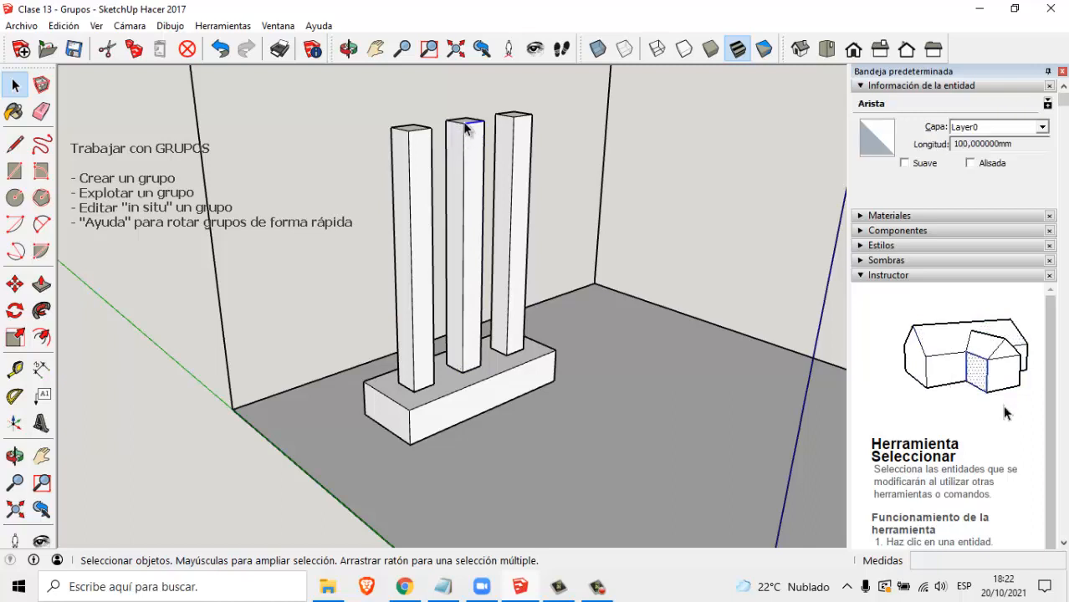
click(462, 125)
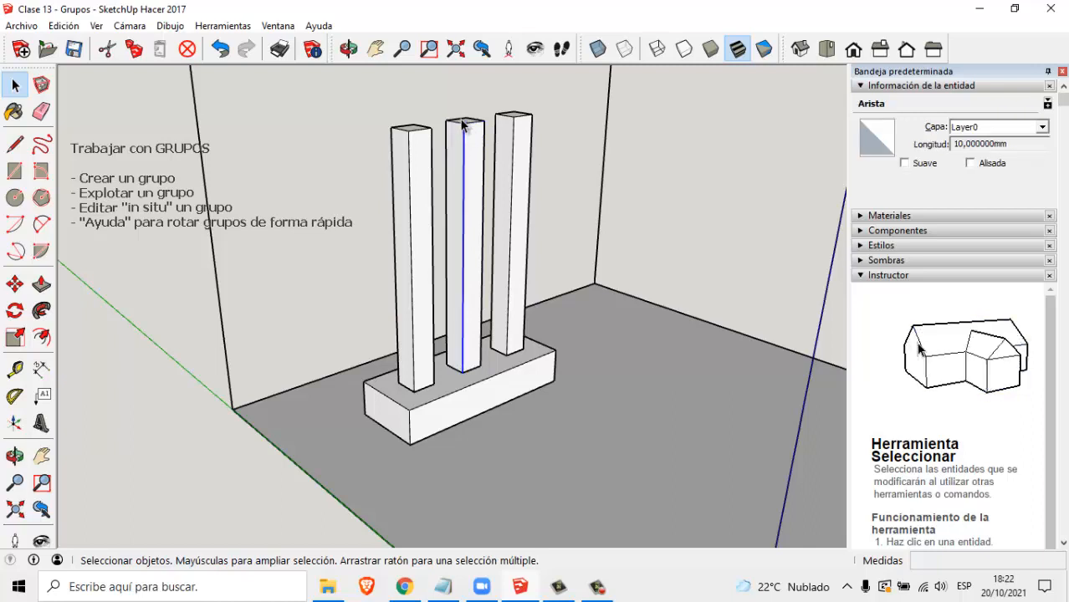
- Select the near pillar, far pillar and base as groups, and compare them with individual faces of the exploded middle pillar
click(425, 222)
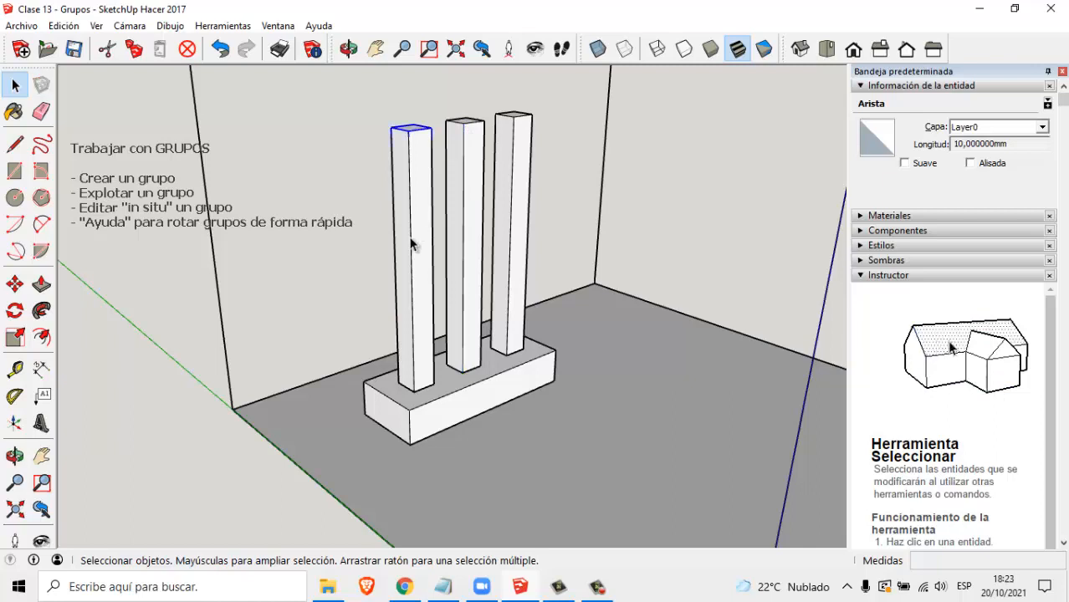
click(518, 261)
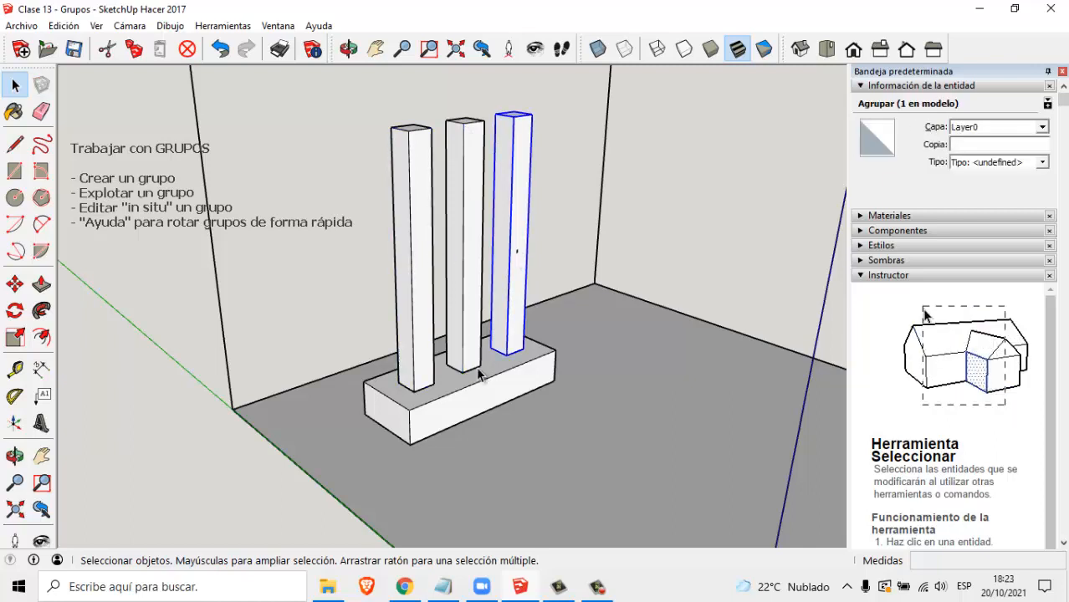
click(473, 387)
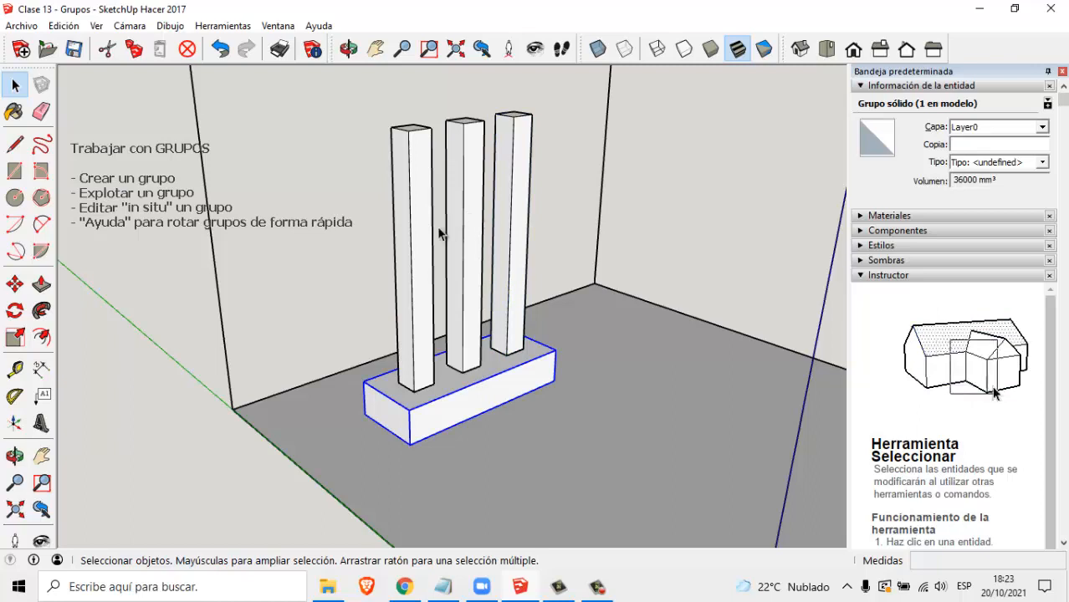
click(368, 181)
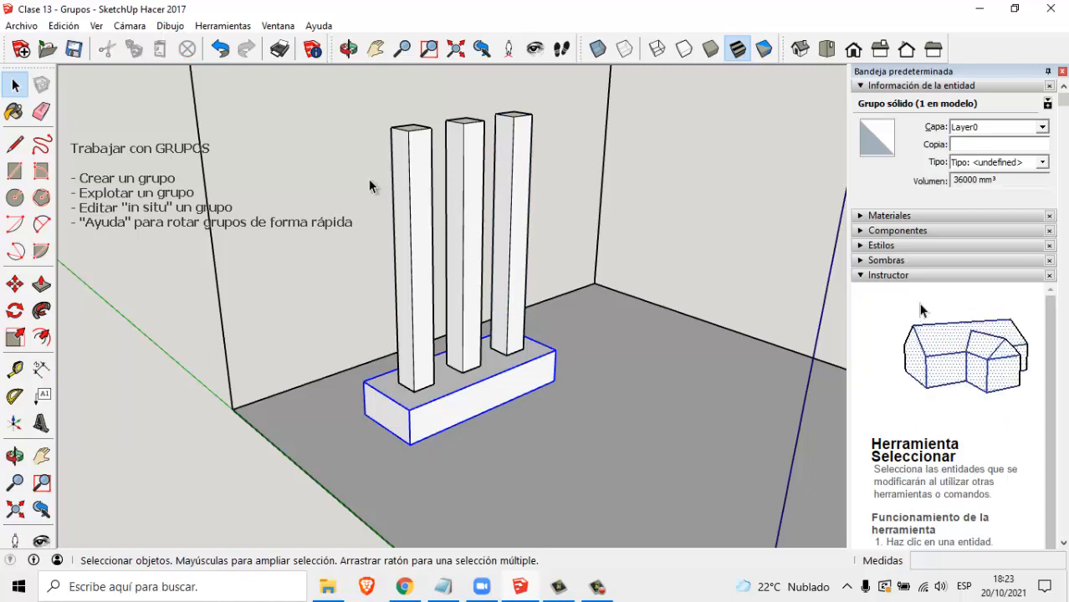
double_click(460, 174)
click(470, 162)
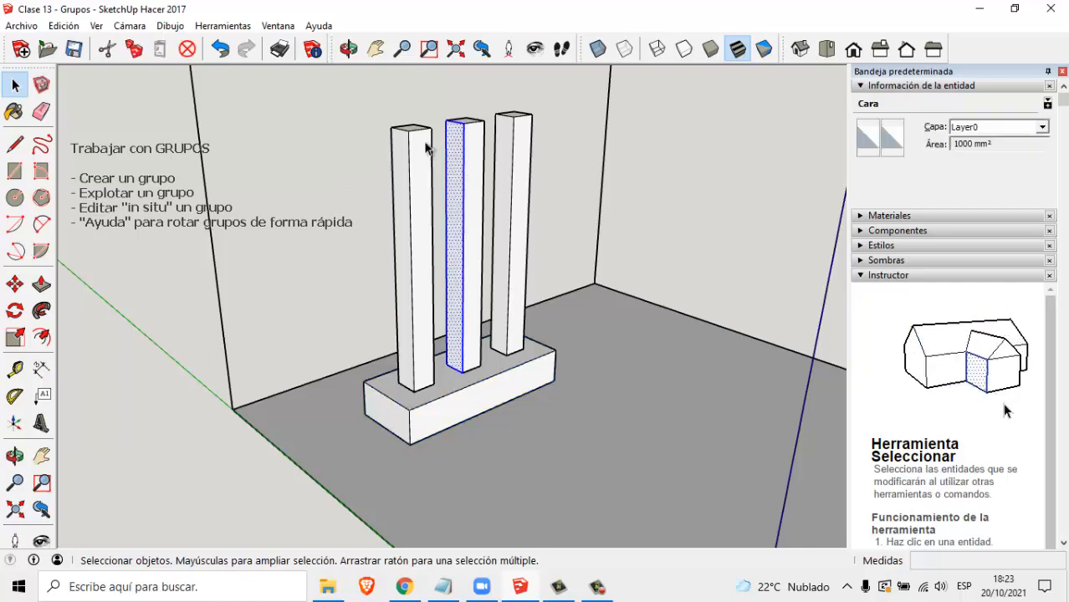
- Undo the explosion of the middle pillar while keeping the pillar copy, and select it to check that it is grouped
click(219, 49)
click(219, 49)
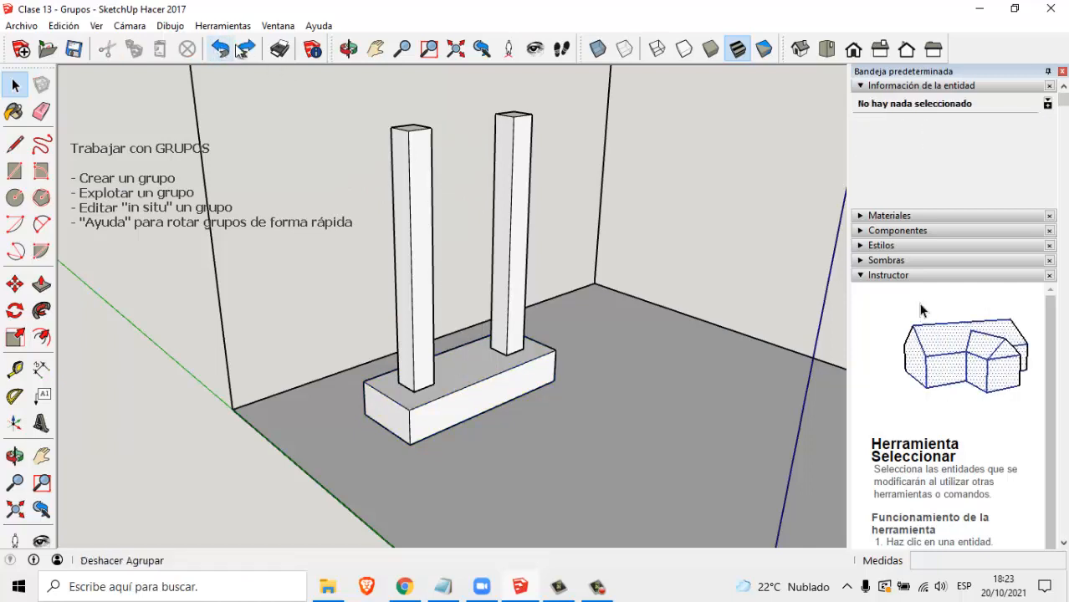
click(246, 48)
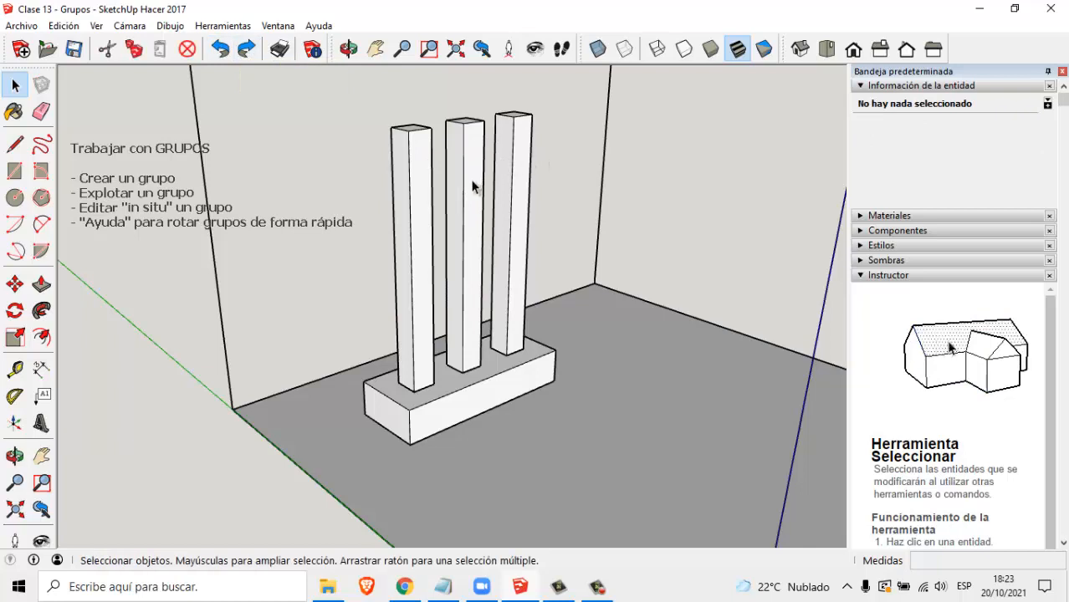
click(475, 192)
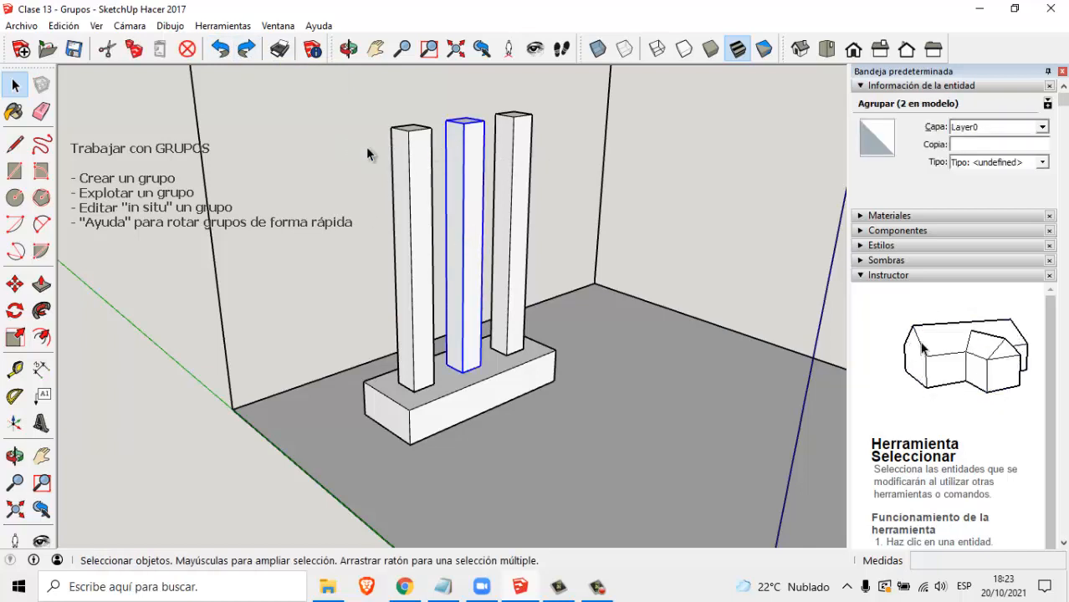
- Select the three pillar groups and the base together and combine them into a single group
click(320, 144)
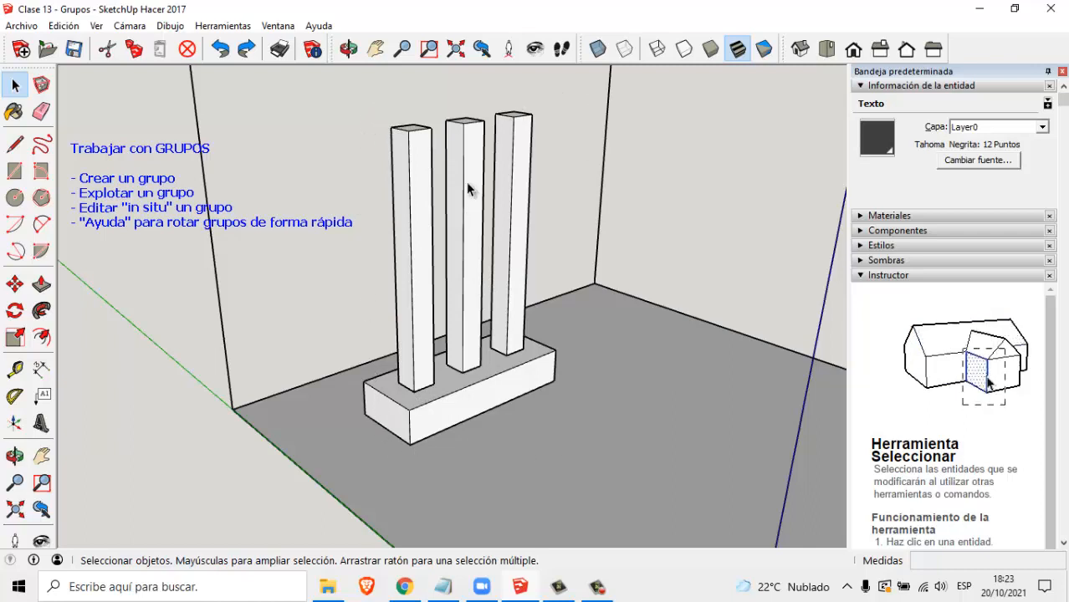
click(412, 256)
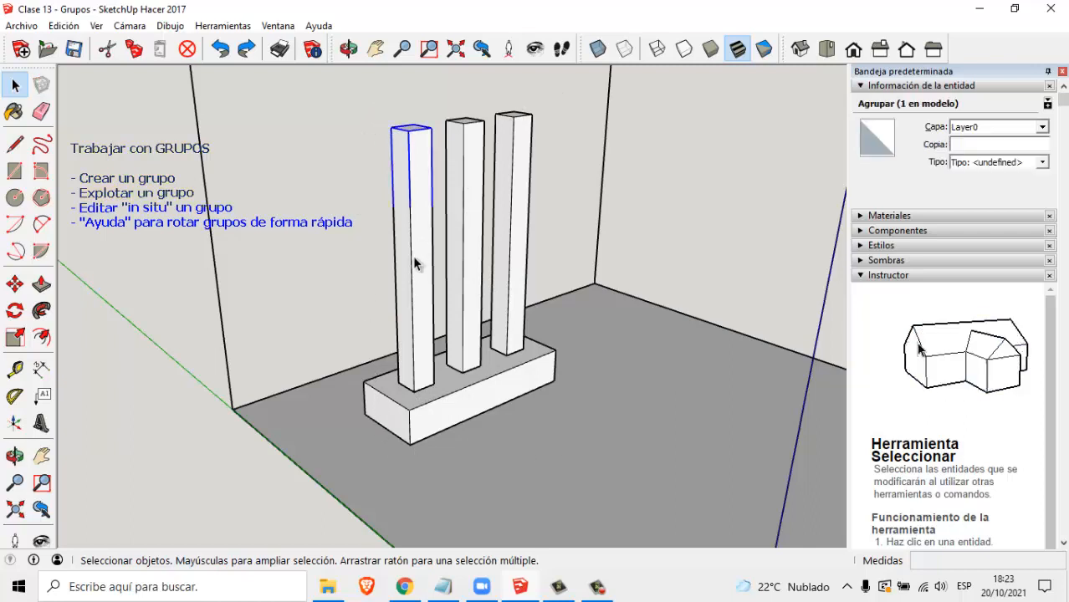
shift+click(457, 237)
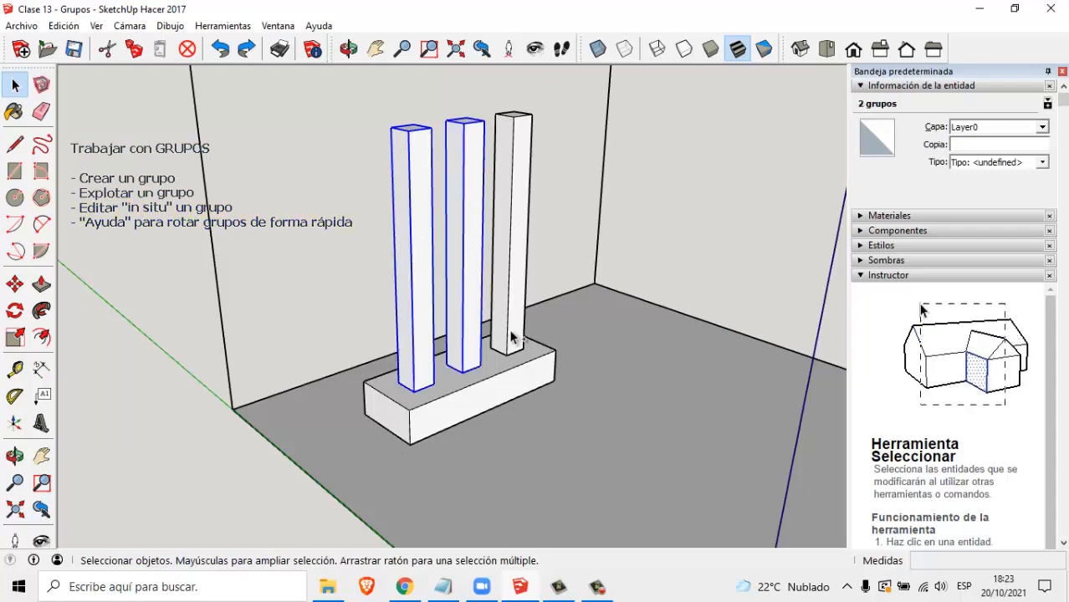
shift+click(513, 232)
shift+click(452, 398)
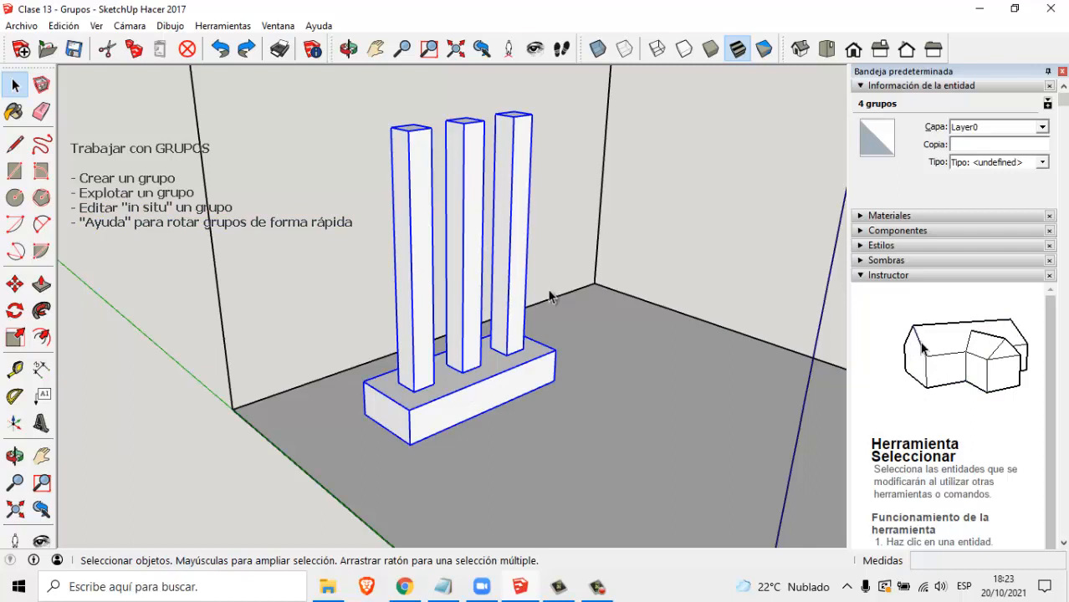
right_click(403, 188)
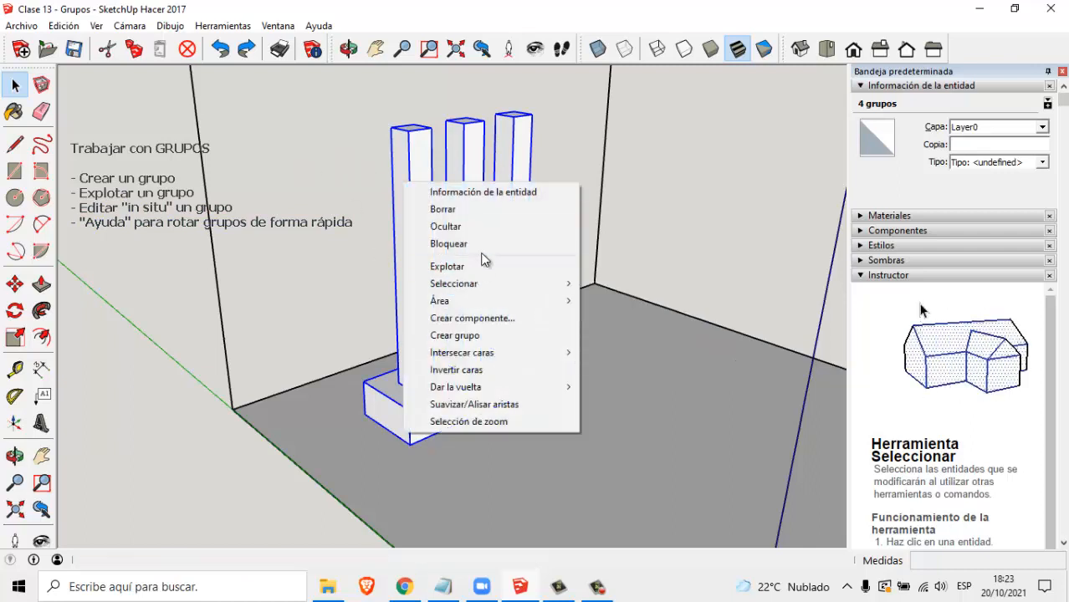
click(485, 336)
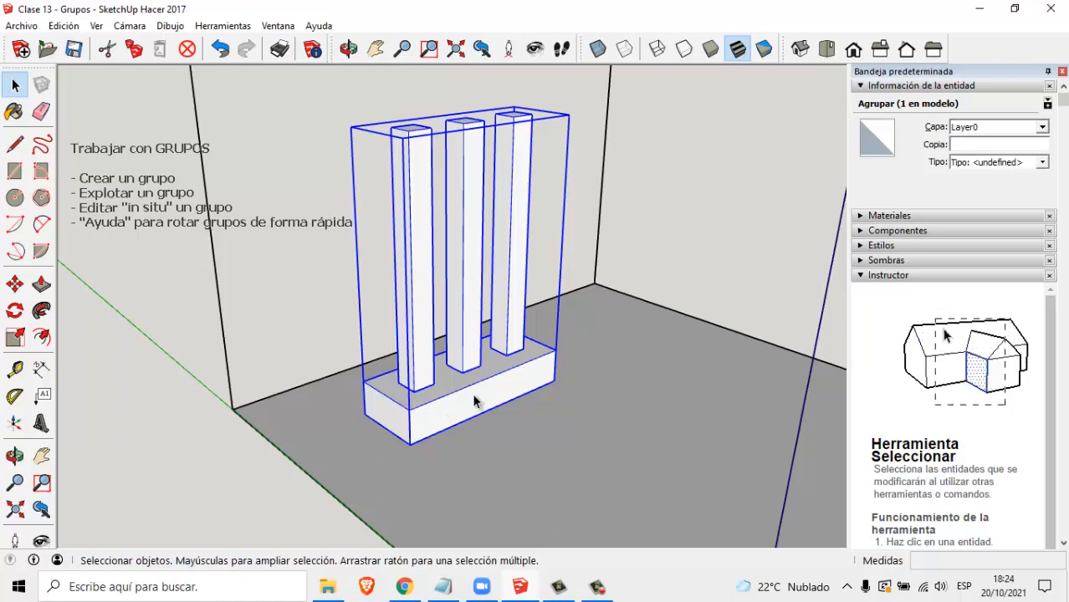
- Deselect and reselect the pillars and base to check that they behave as one group
click(328, 144)
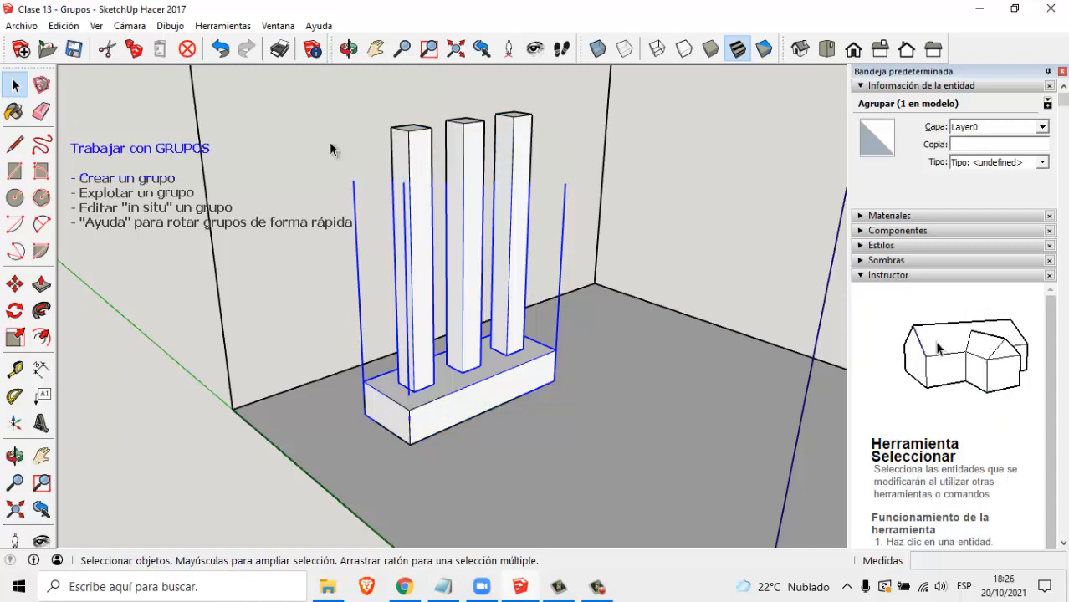
click(299, 280)
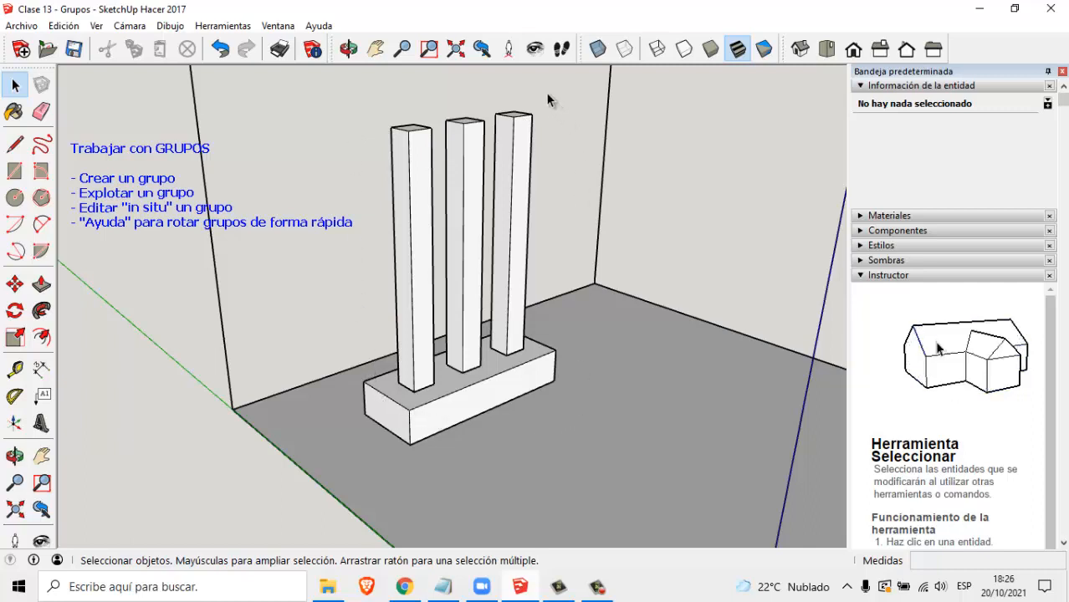
click(408, 351)
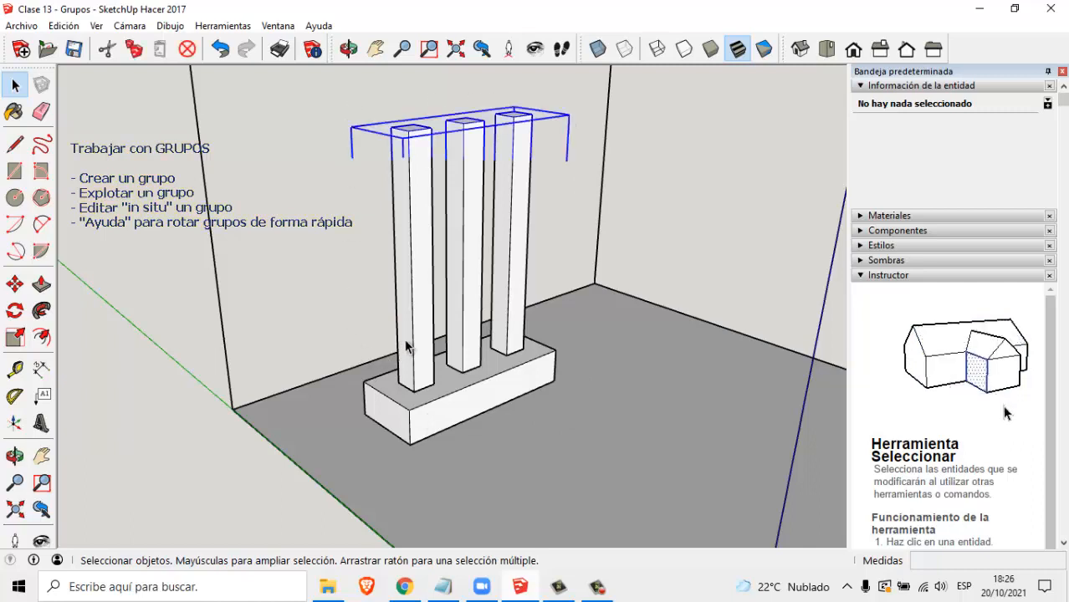
click(304, 149)
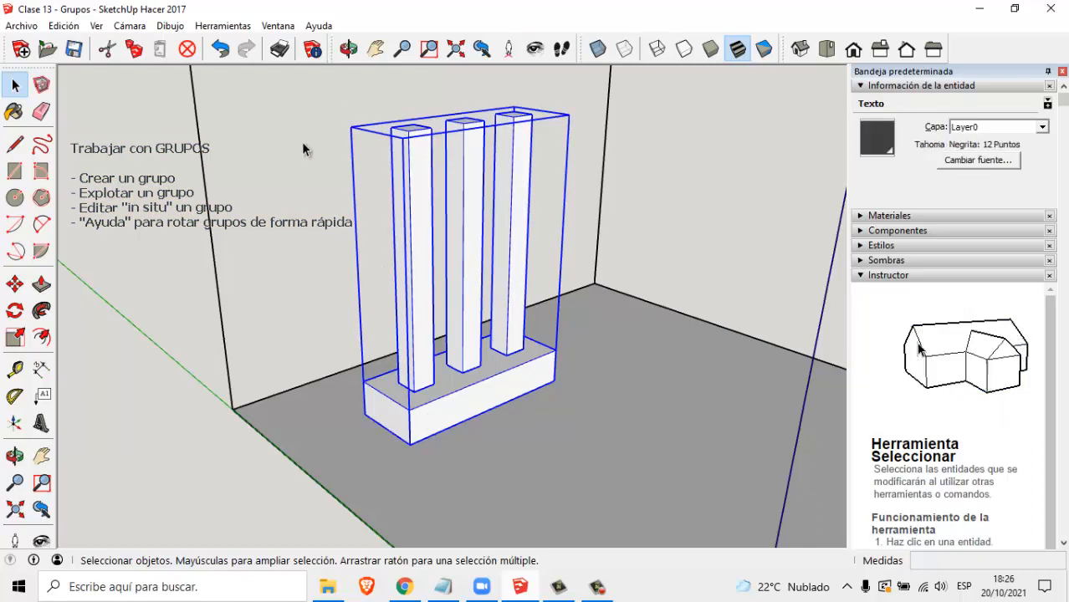
- Select the combined group and move it about 2.3 mm across the floor by its front lower corner
click(16, 286)
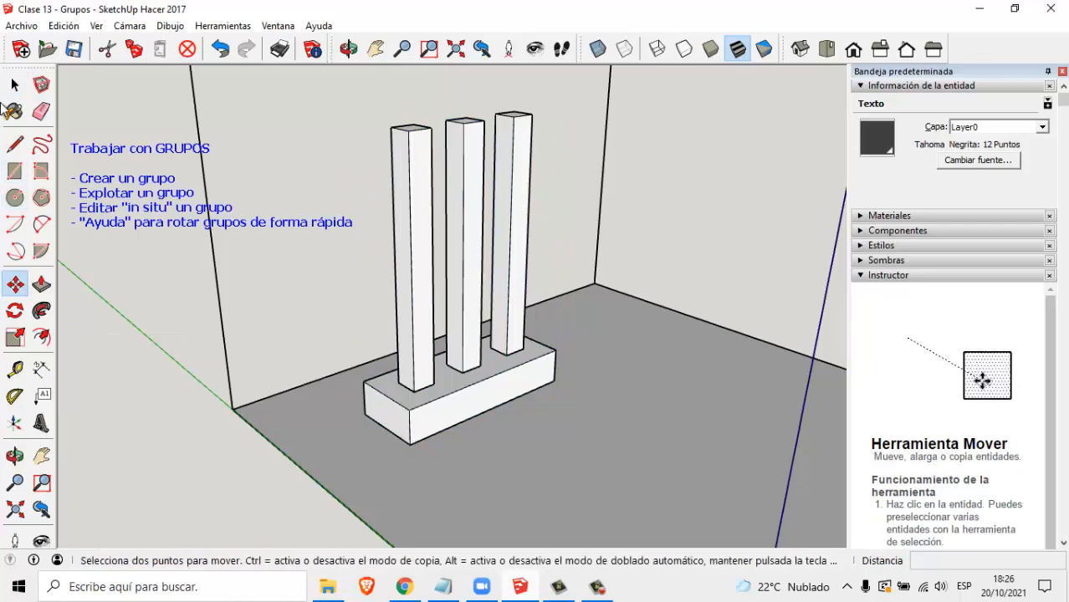
click(14, 84)
click(402, 441)
click(16, 286)
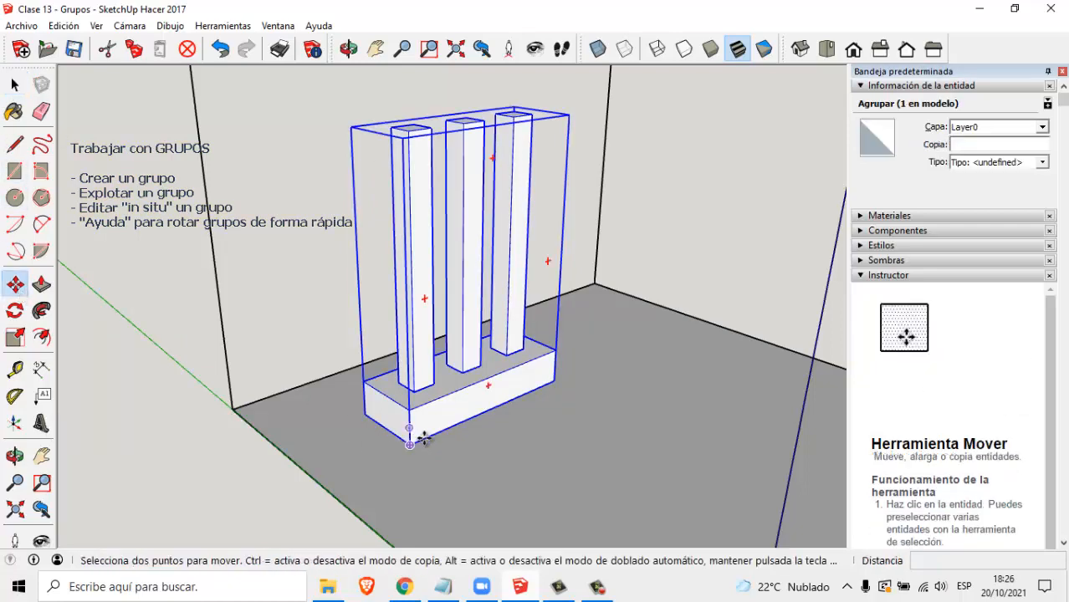
mouse_move(410, 446)
mouse_down()
mouse_move(454, 467)
mouse_move(416, 446)
mouse_up()
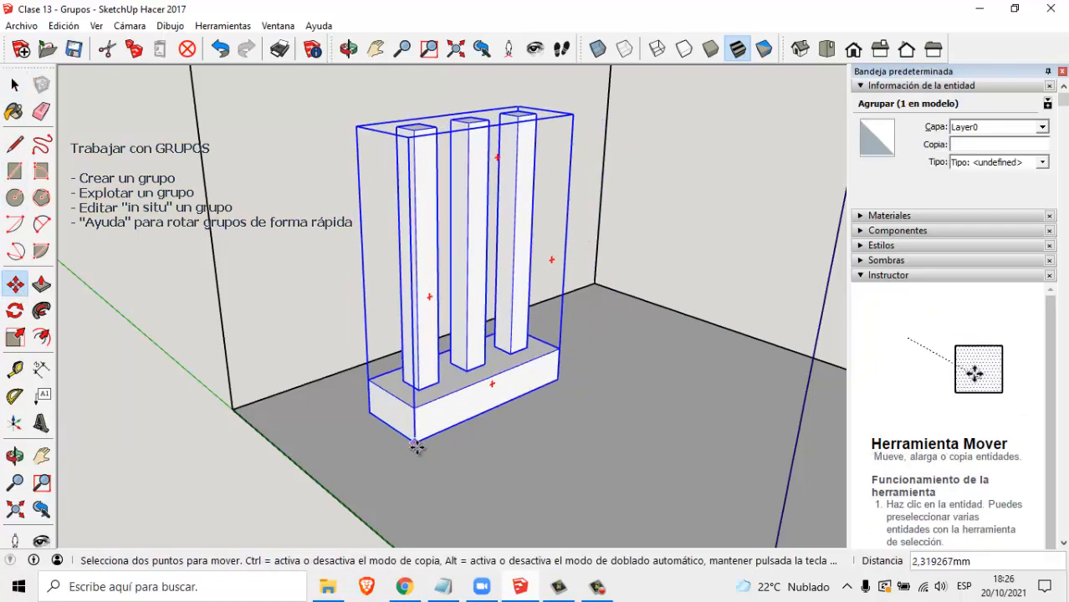
click(417, 446)
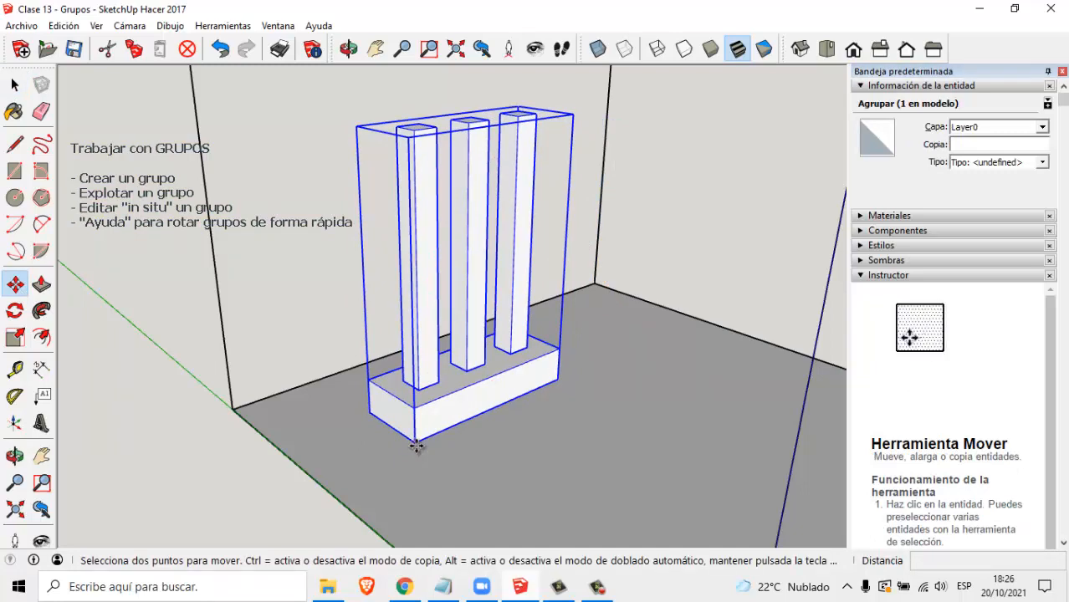
- Copy the combined group about 45 mm across the floor, in front of the original
key(ctrl)
click(417, 446)
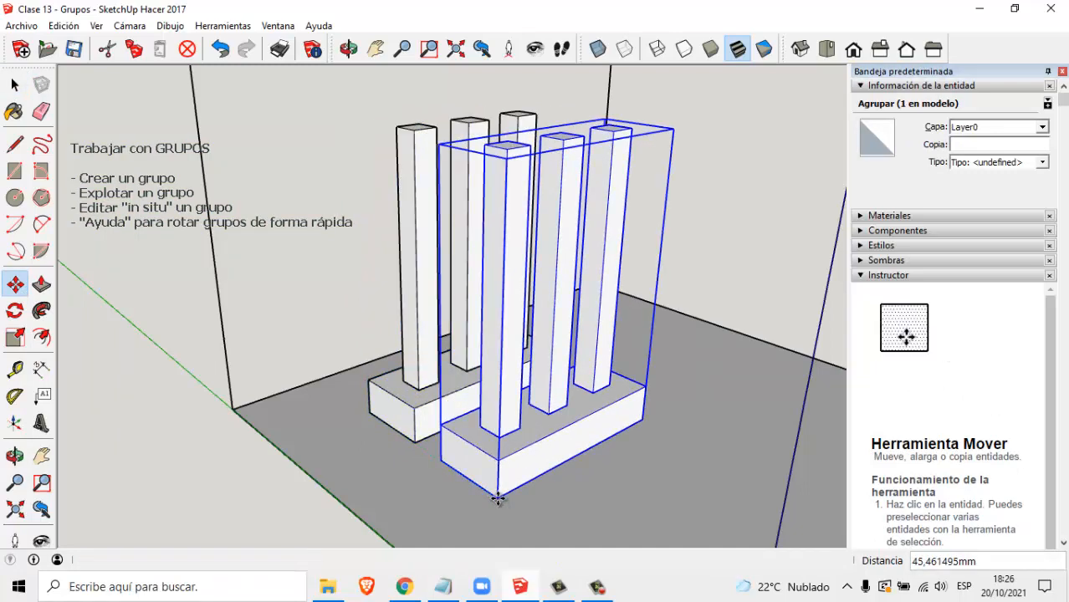
click(498, 496)
- Rotate the copied group 90 degrees on the floor plane about its front lower corner
click(14, 311)
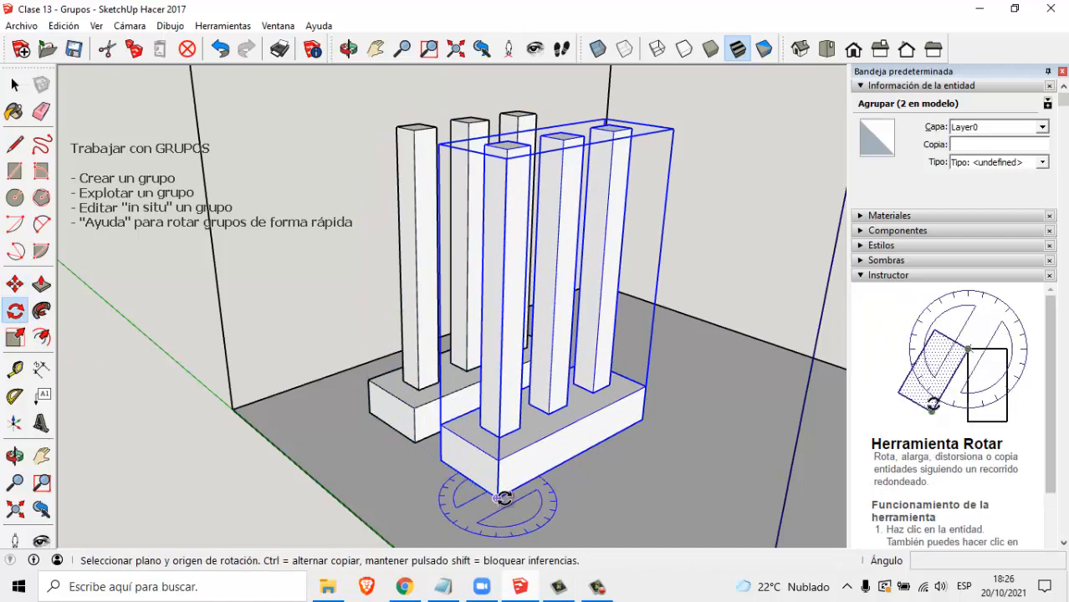
click(497, 499)
click(606, 535)
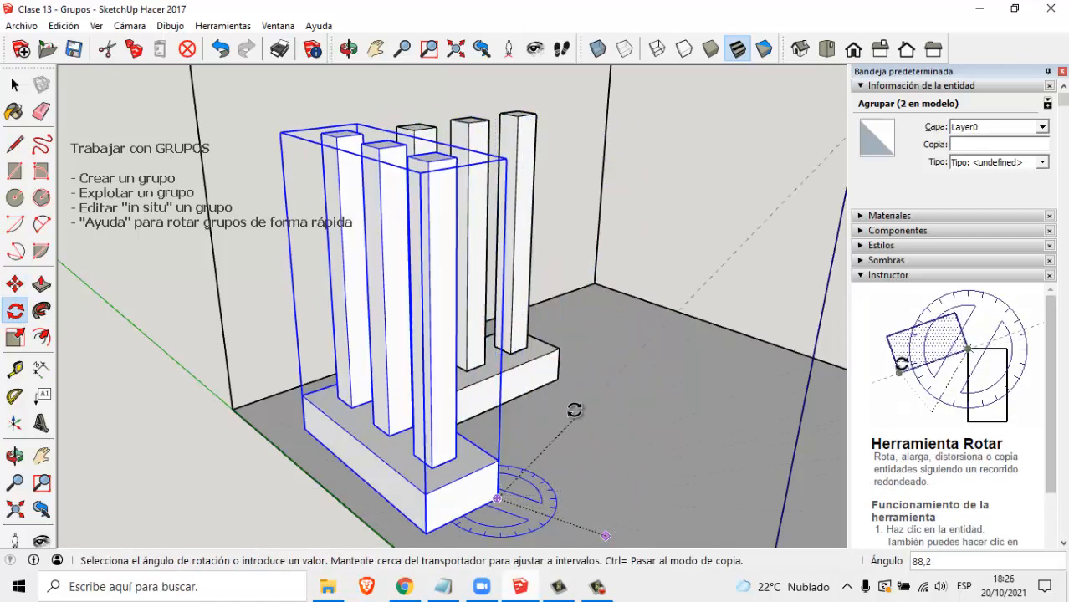
text(90)
key(Return)
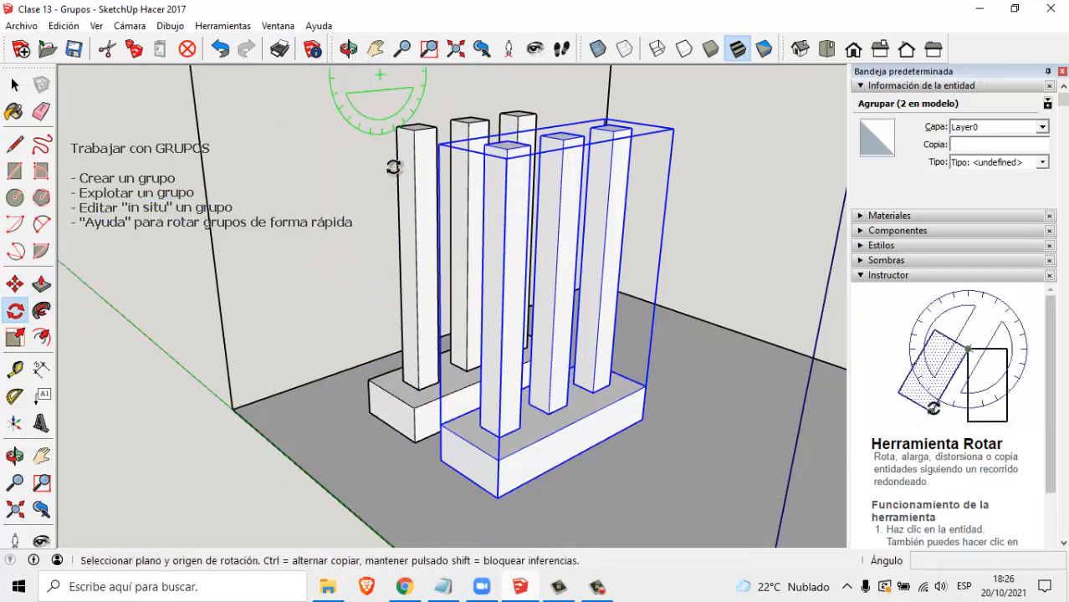
- Undo the rotation, copy and move, and reselect the original combined group
click(220, 49)
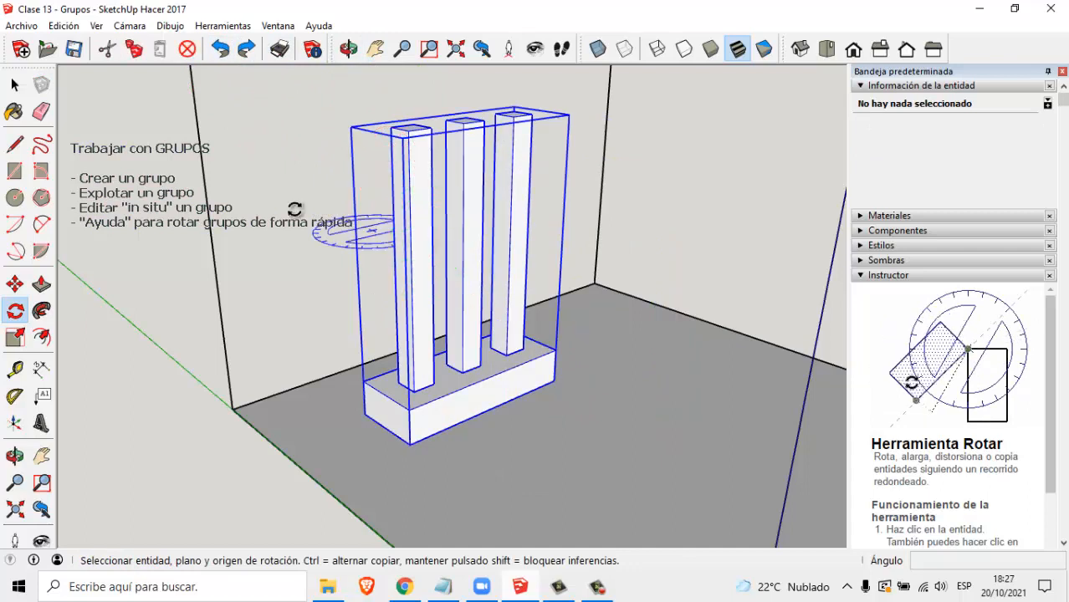
click(13, 84)
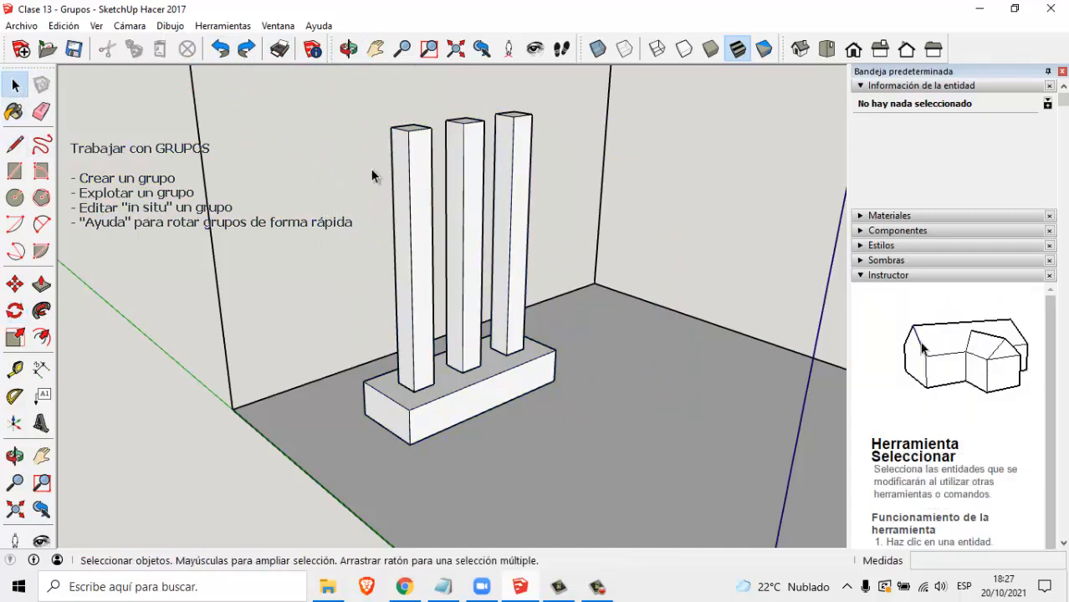
click(456, 286)
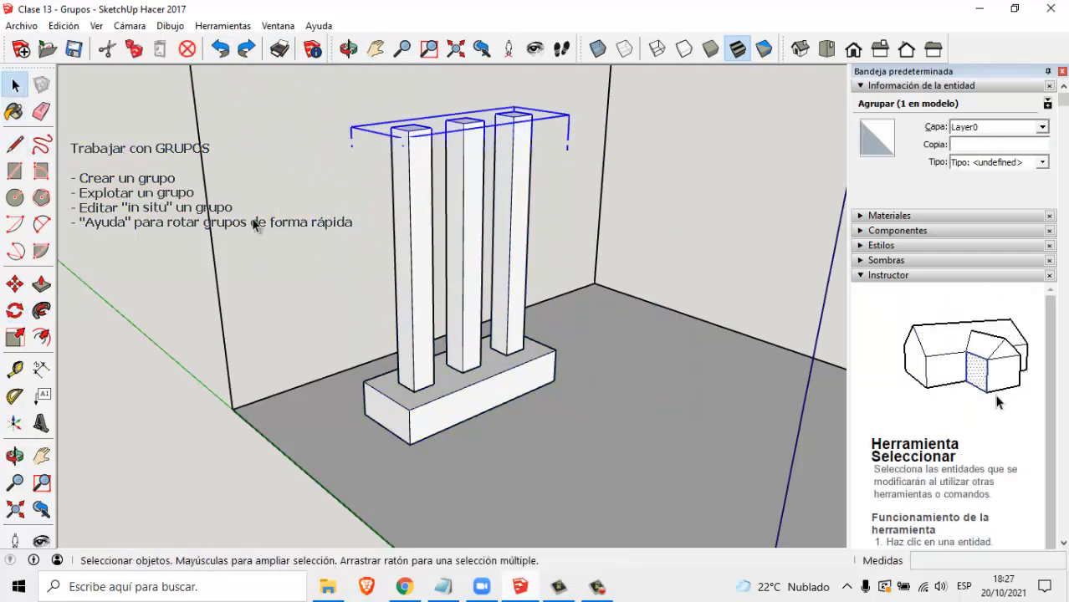
- Paint the whole combined group with the red material Color A05
scroll(314, 226, down, 1)
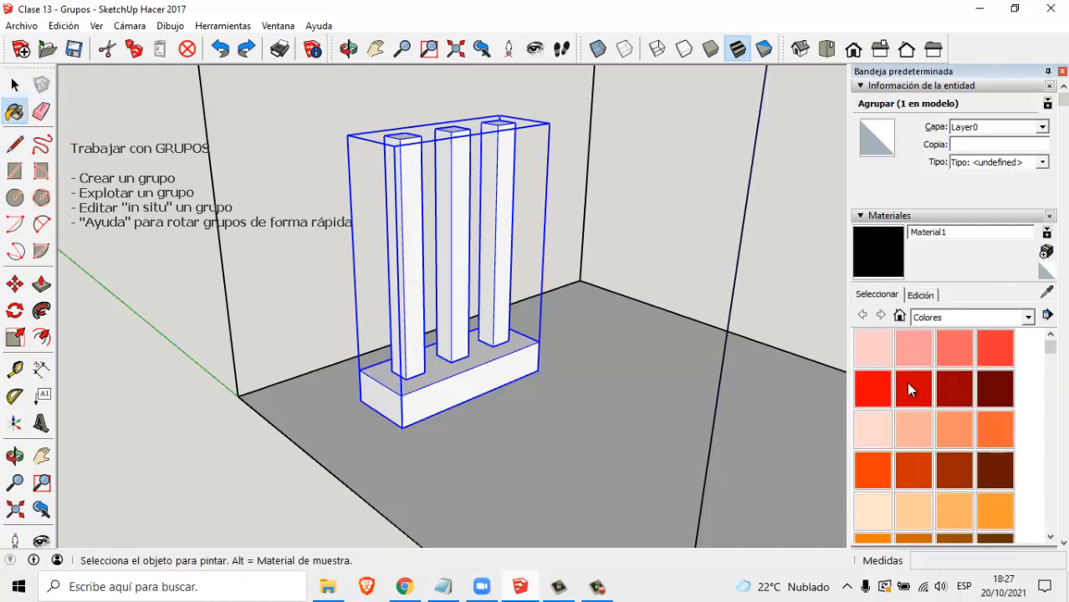
click(888, 397)
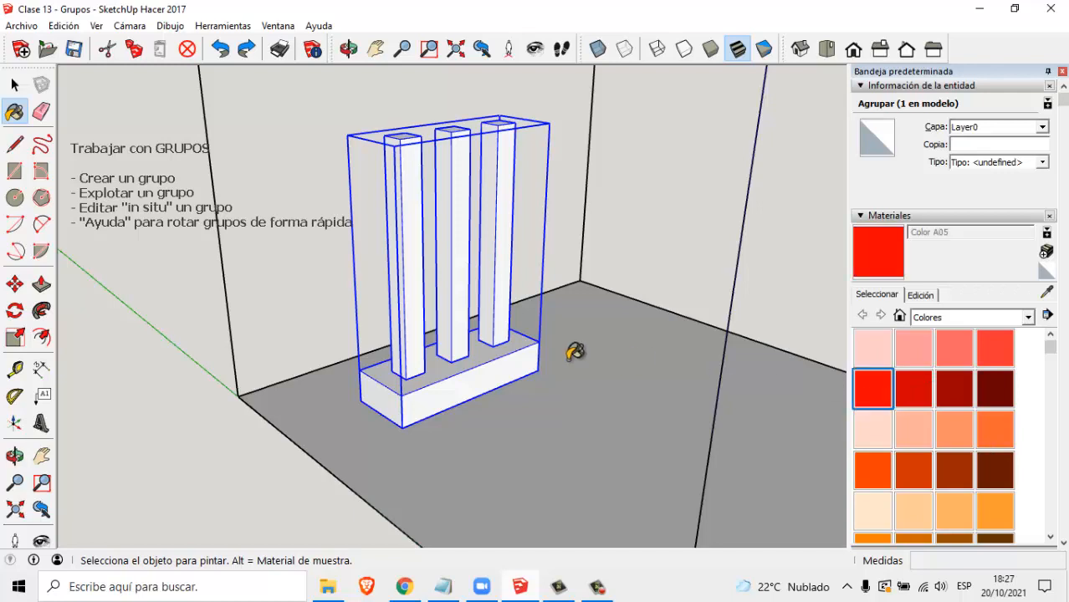
click(465, 277)
scroll(465, 277, up, 1)
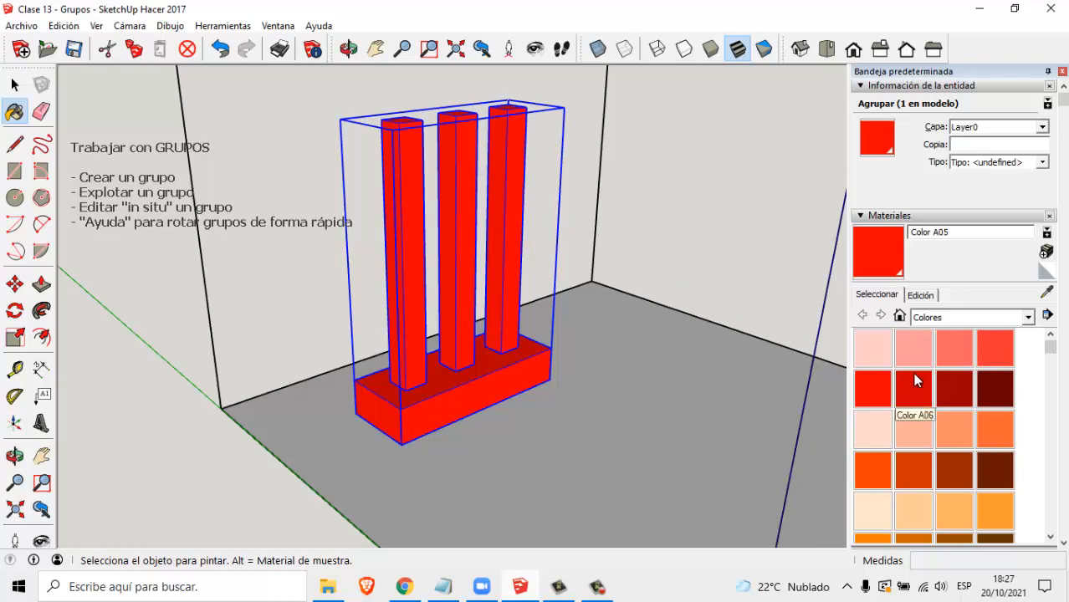
- Repaint the combined group with the orange Color C06, followed by the brown Color C07
scroll(927, 390, down, 3)
click(914, 451)
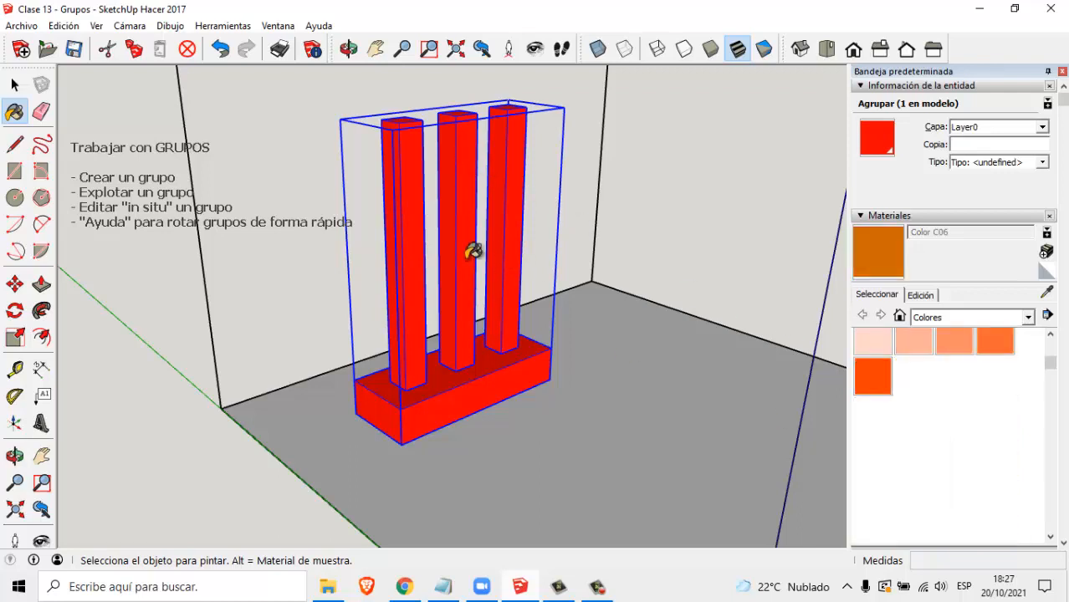
click(474, 252)
click(956, 462)
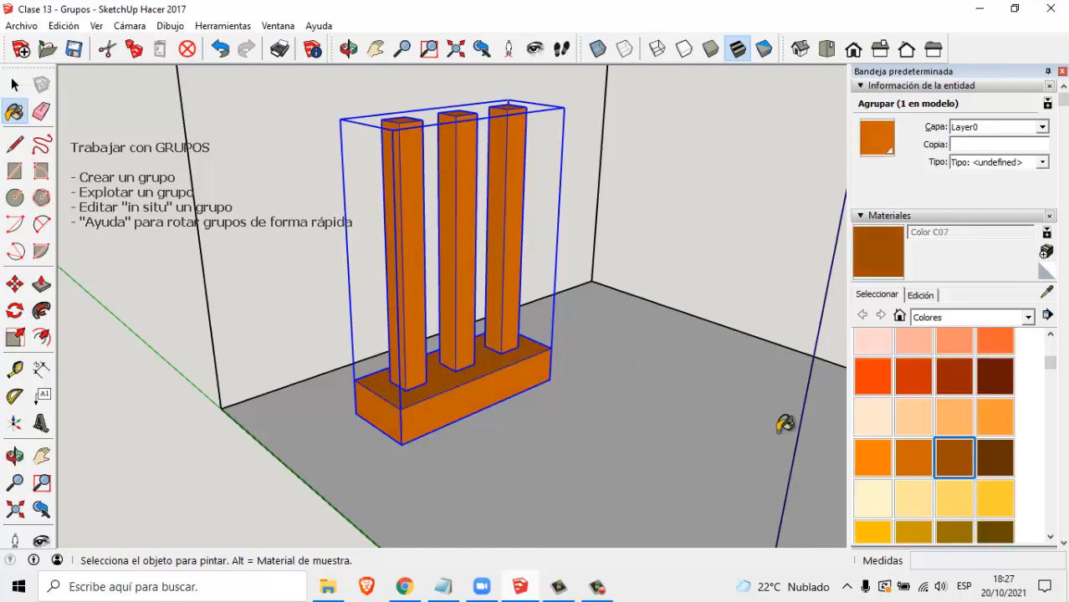
click(471, 272)
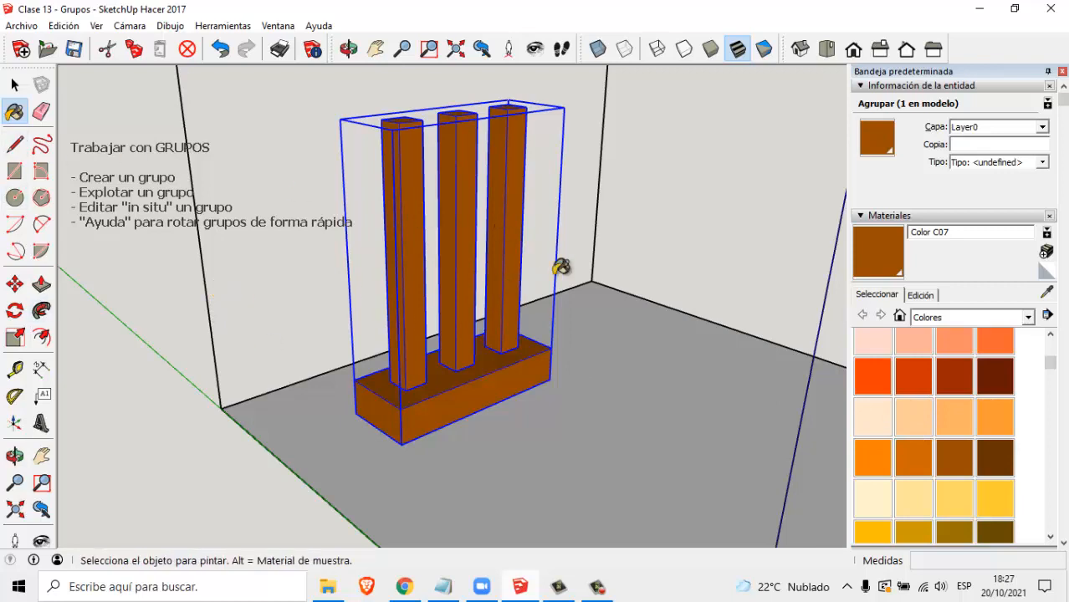
- Undo the three colour fills on the combined group
click(222, 55)
click(221, 58)
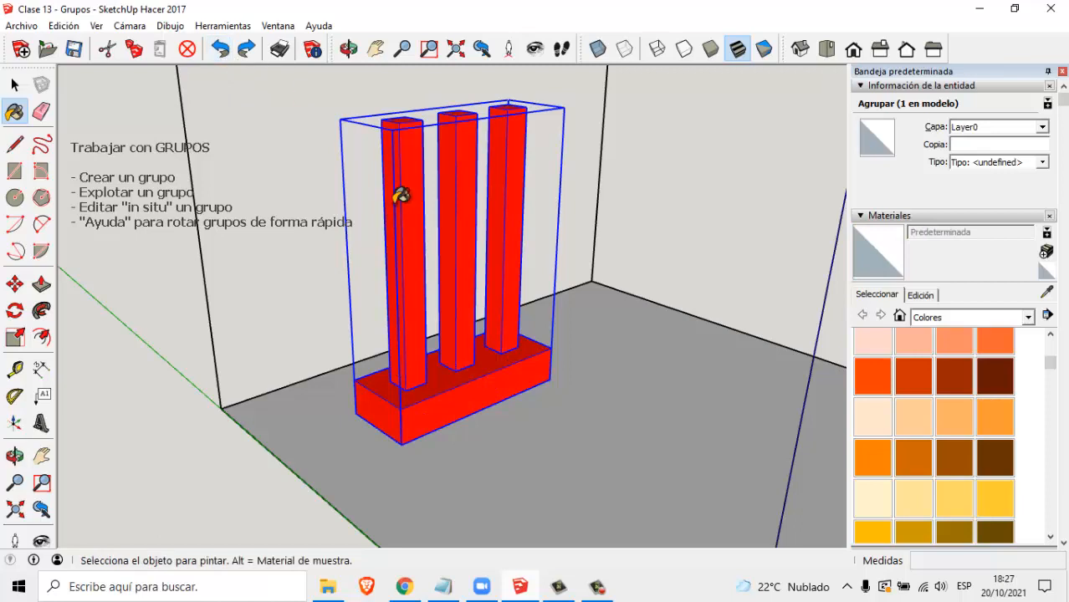
click(218, 57)
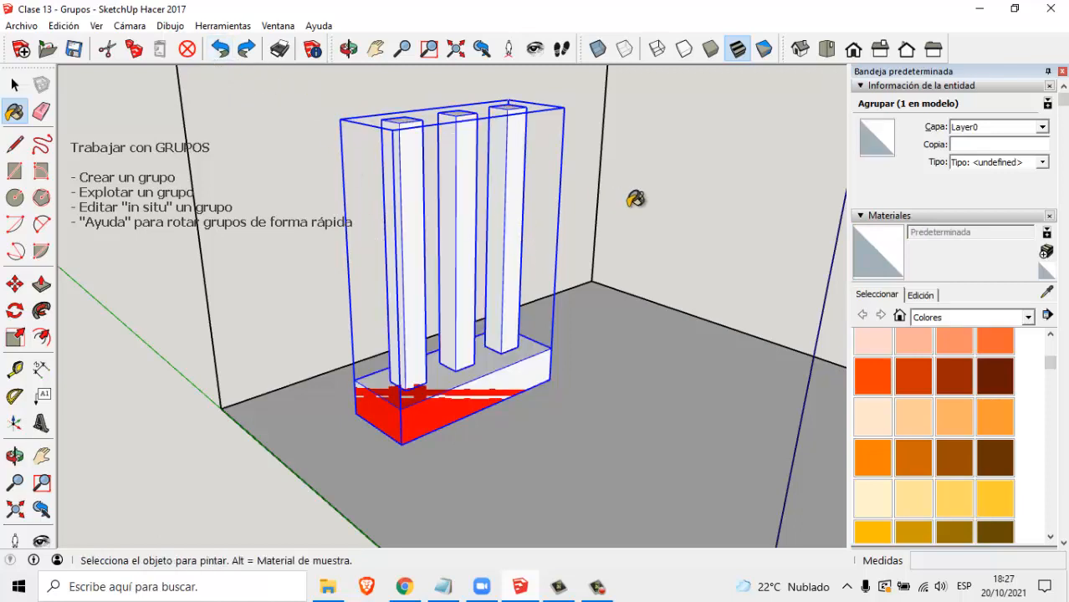
- Open the combined group for editing in place
click(14, 84)
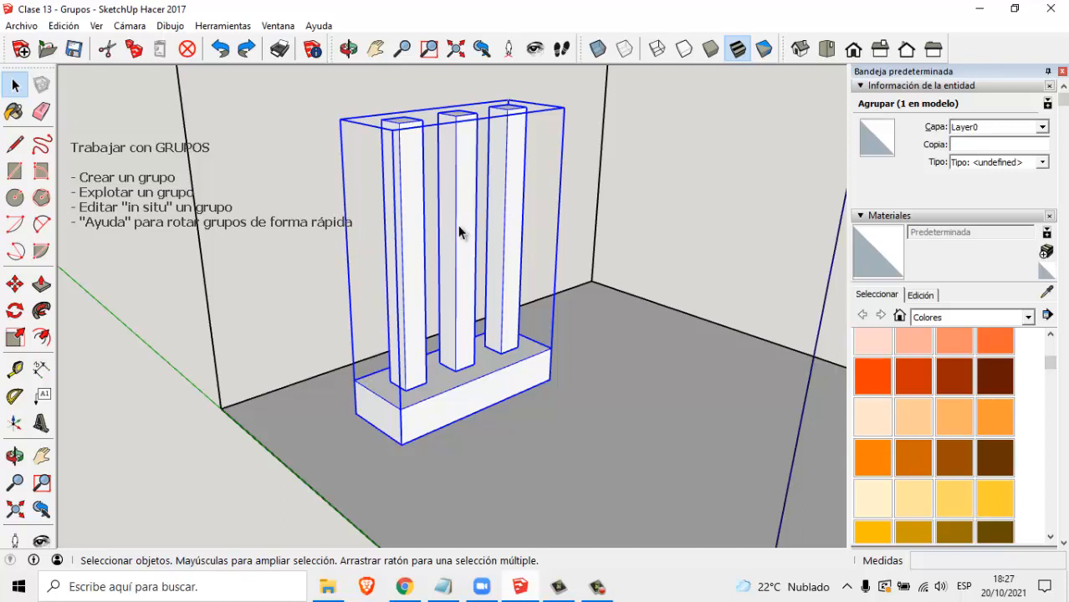
middle_drag(460, 241, 460, 247)
double_click(459, 247)
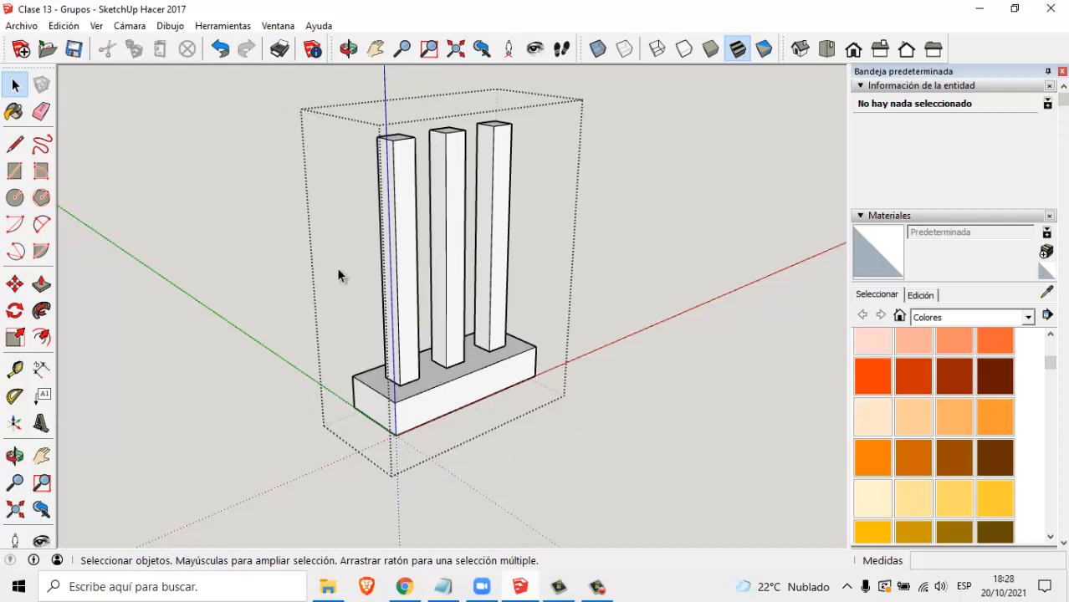
- Select each pillar and the base in turn inside the open group to check that they remain separate groups, and clear the selection
click(397, 206)
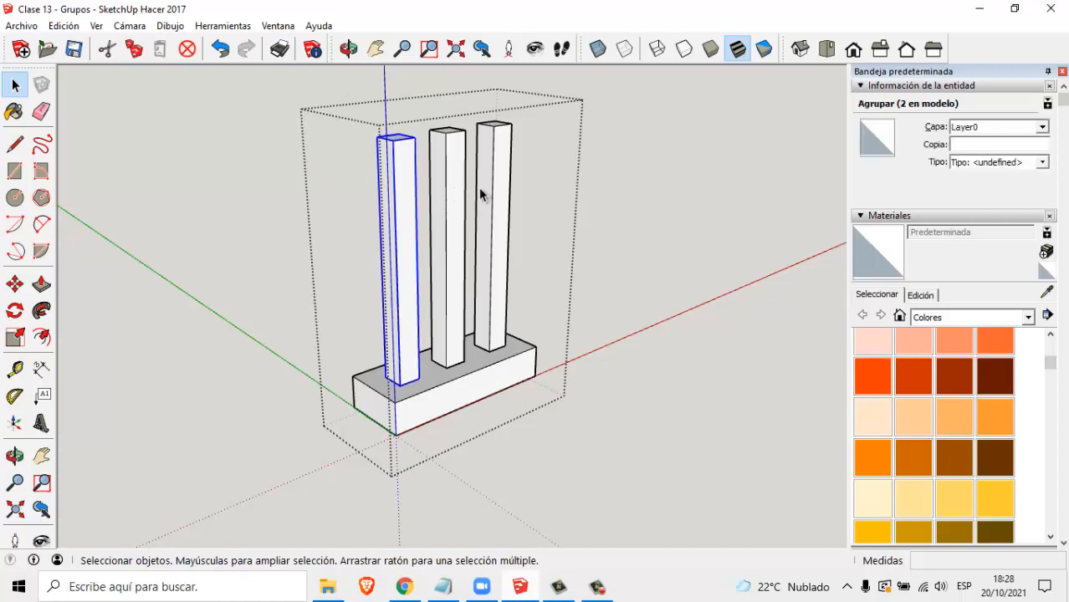
click(455, 190)
click(501, 191)
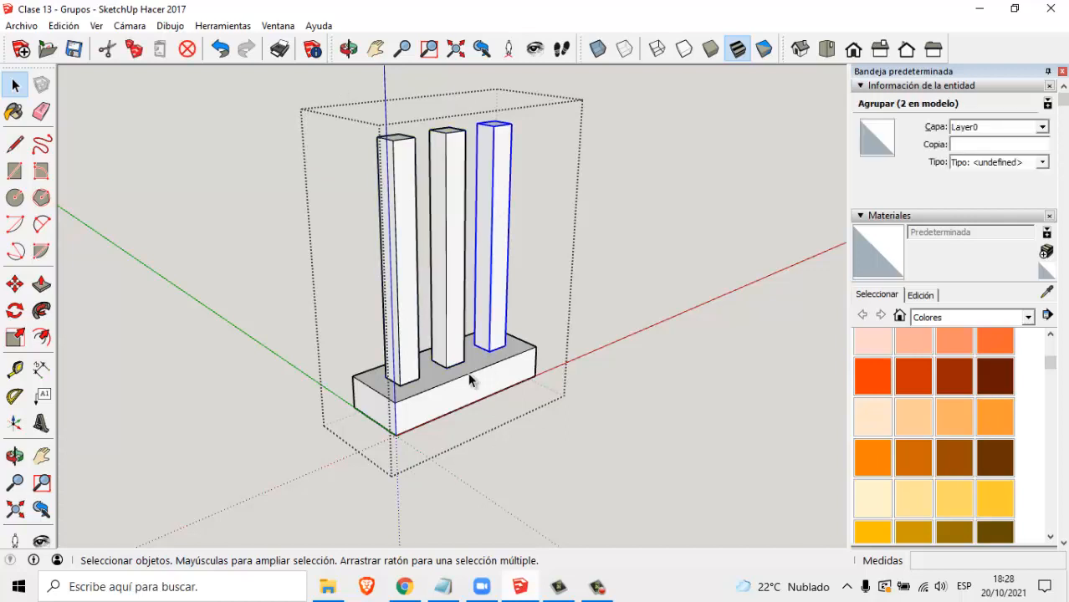
click(443, 391)
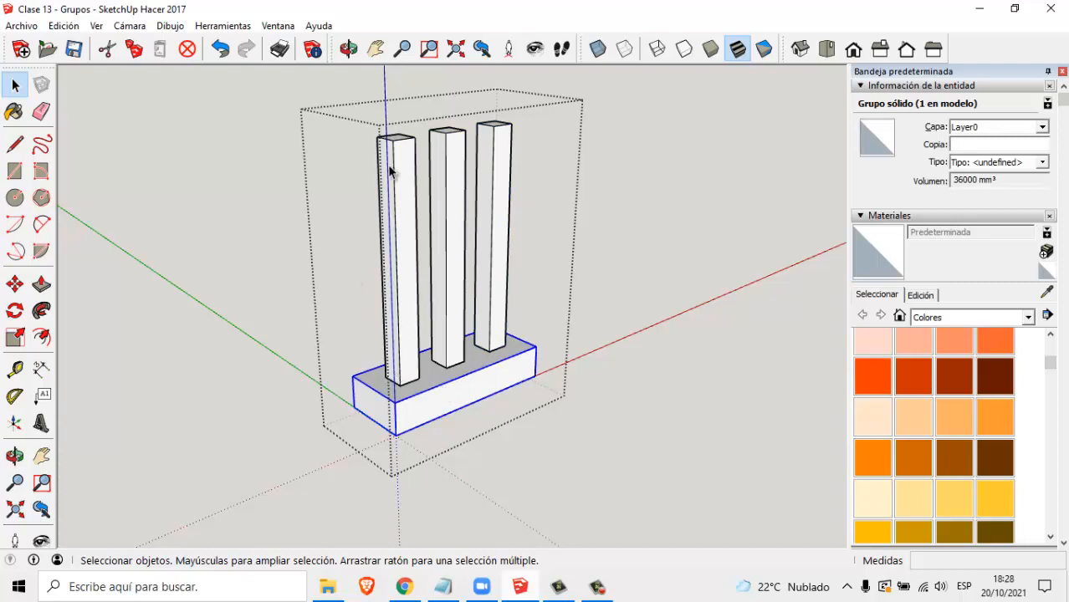
click(285, 194)
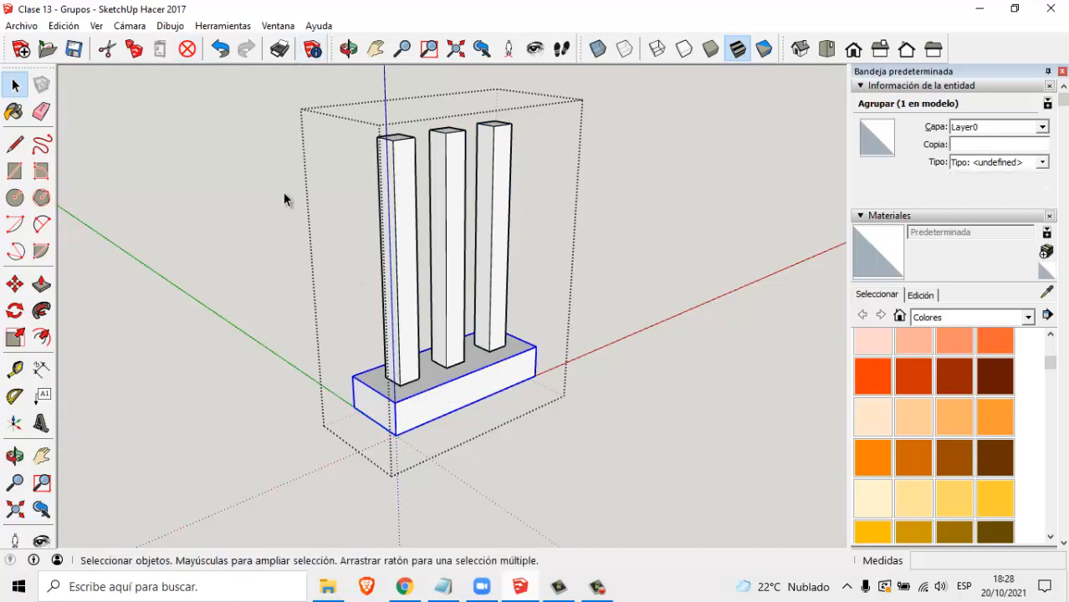
- Close the combined group and try to use Push/Pull on it from outside
click(239, 119)
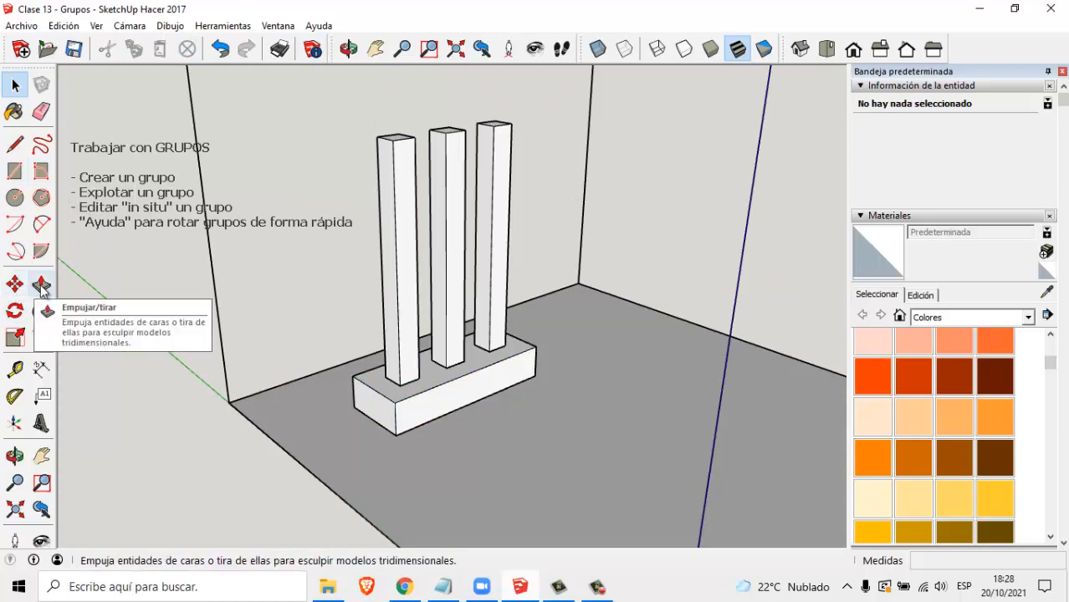
click(391, 264)
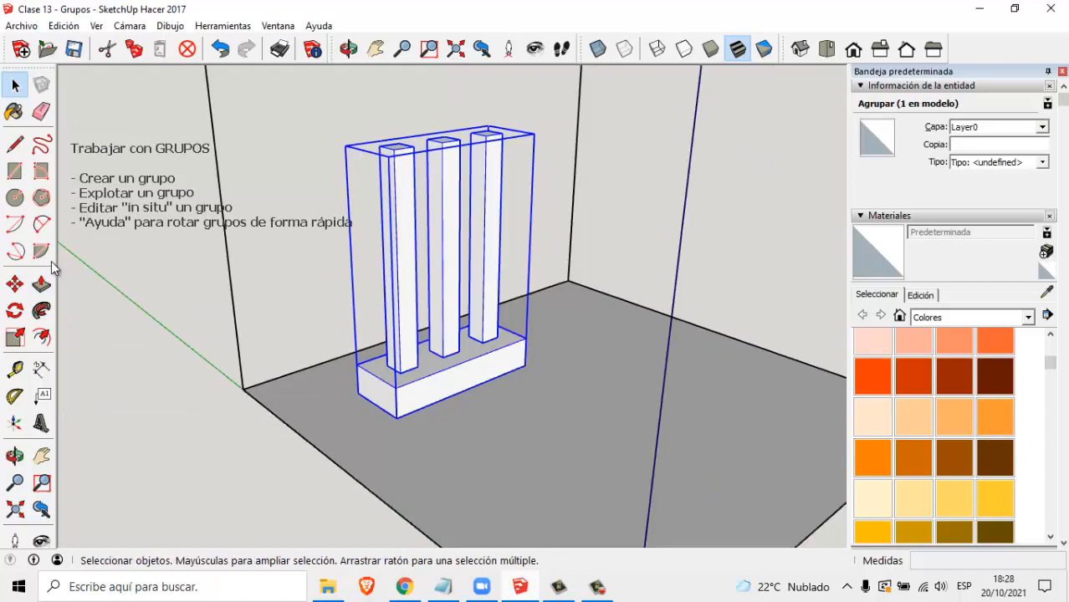
click(41, 285)
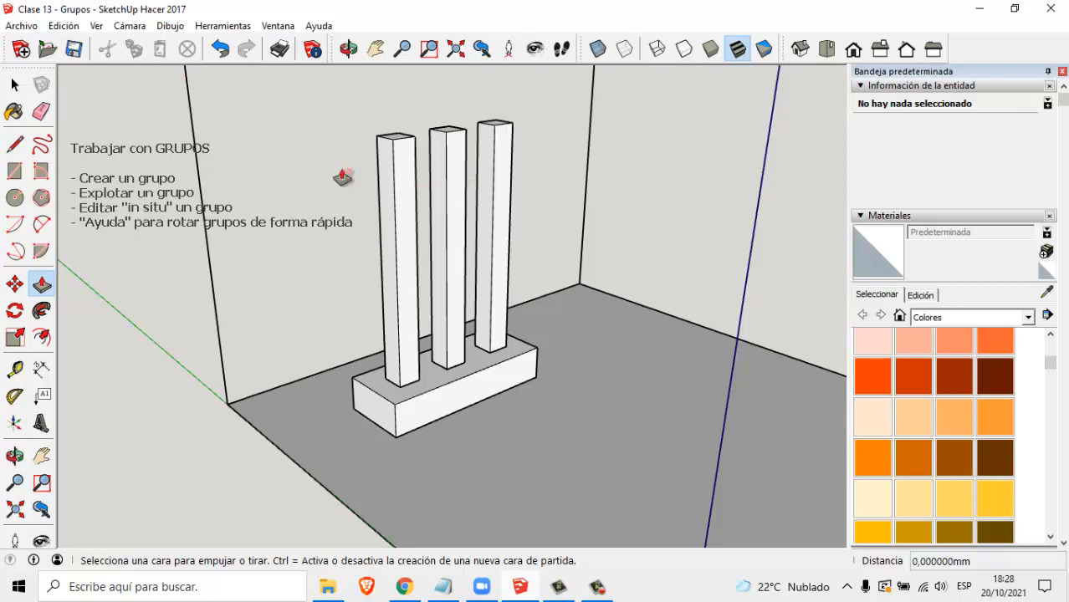
- Open the combined group of pillars and base for in-place editing
click(14, 84)
click(443, 274)
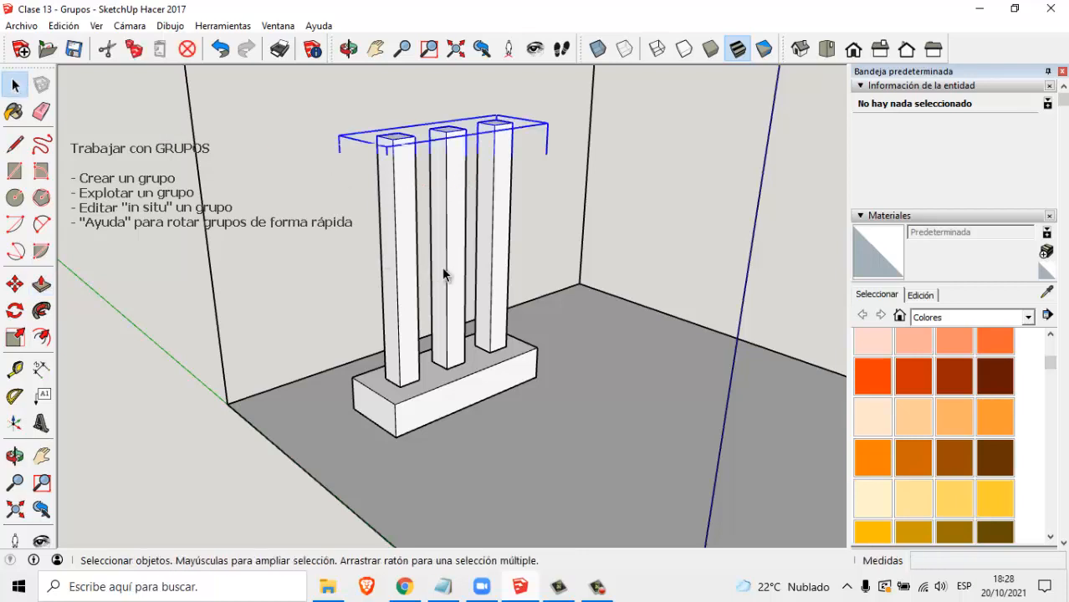
double_click(428, 274)
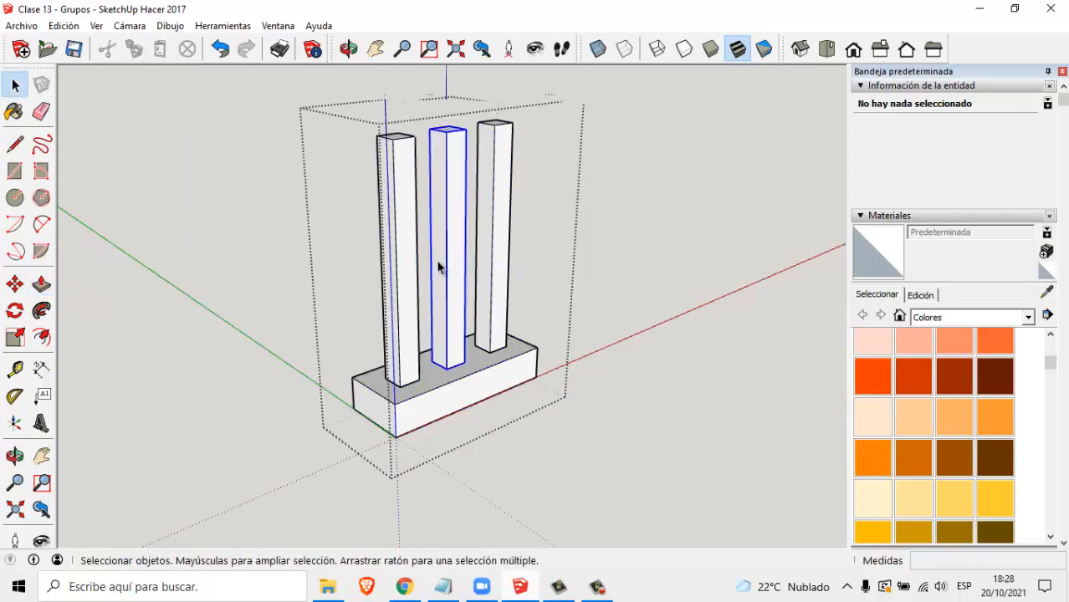
- Select the pillars in turn inside the open group to check that each one is a separate group
click(495, 163)
scroll(496, 163, down, 1)
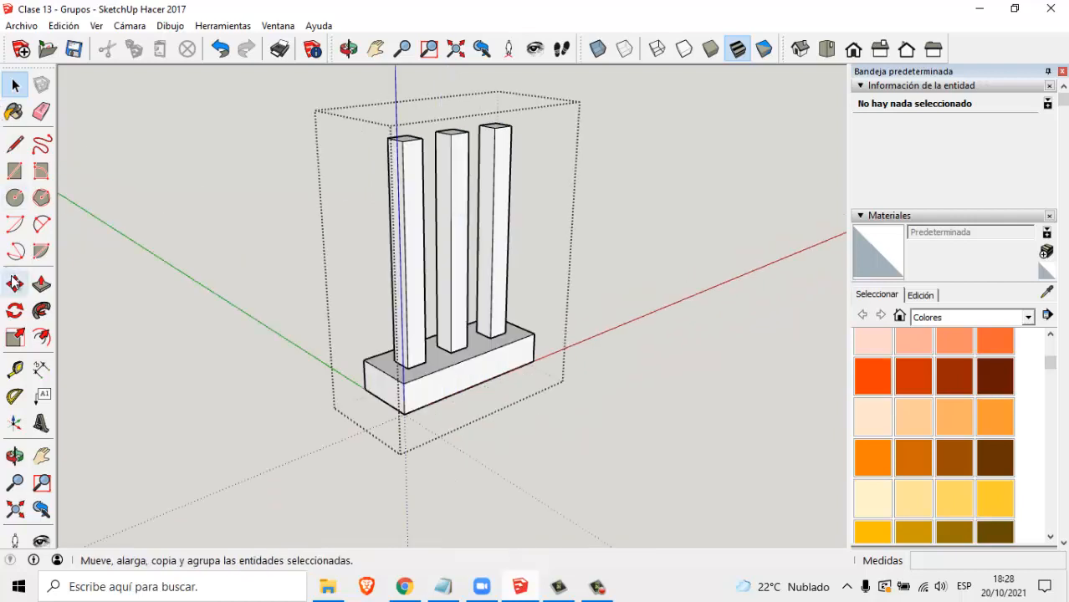
click(481, 207)
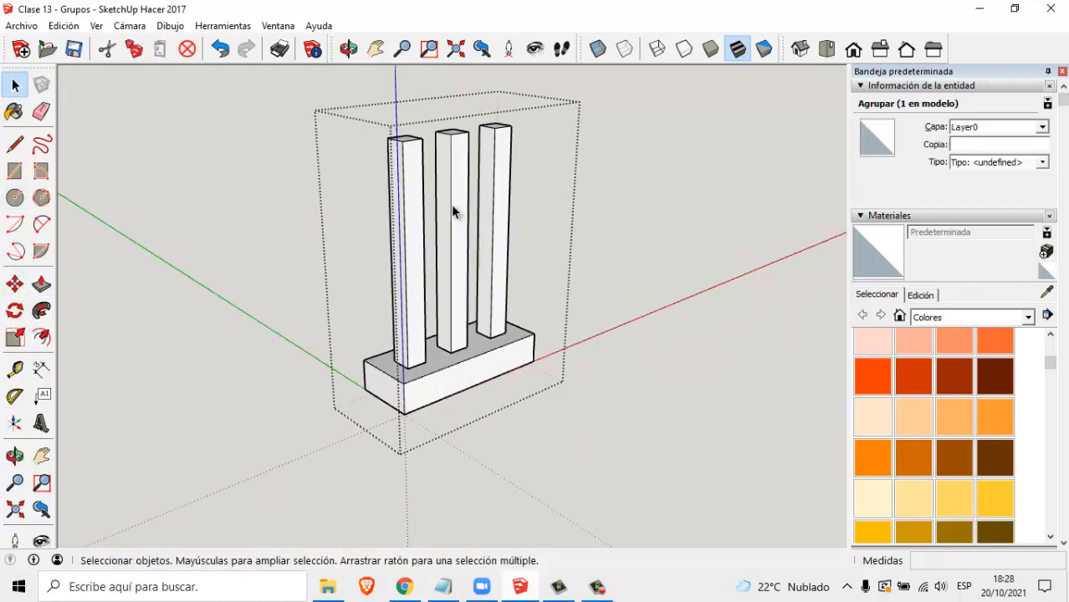
click(450, 207)
click(412, 204)
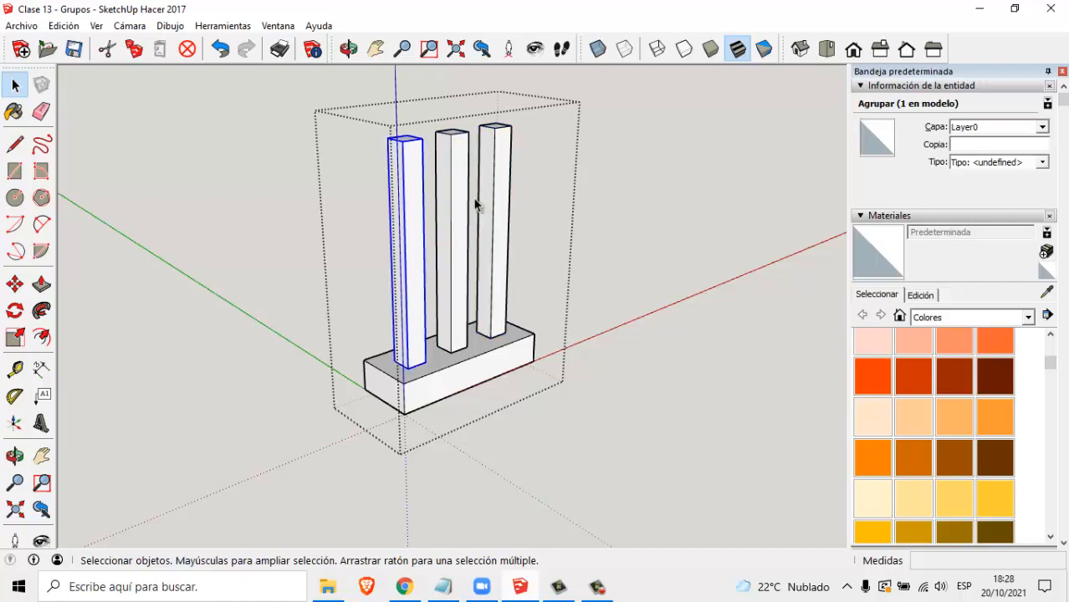
click(492, 197)
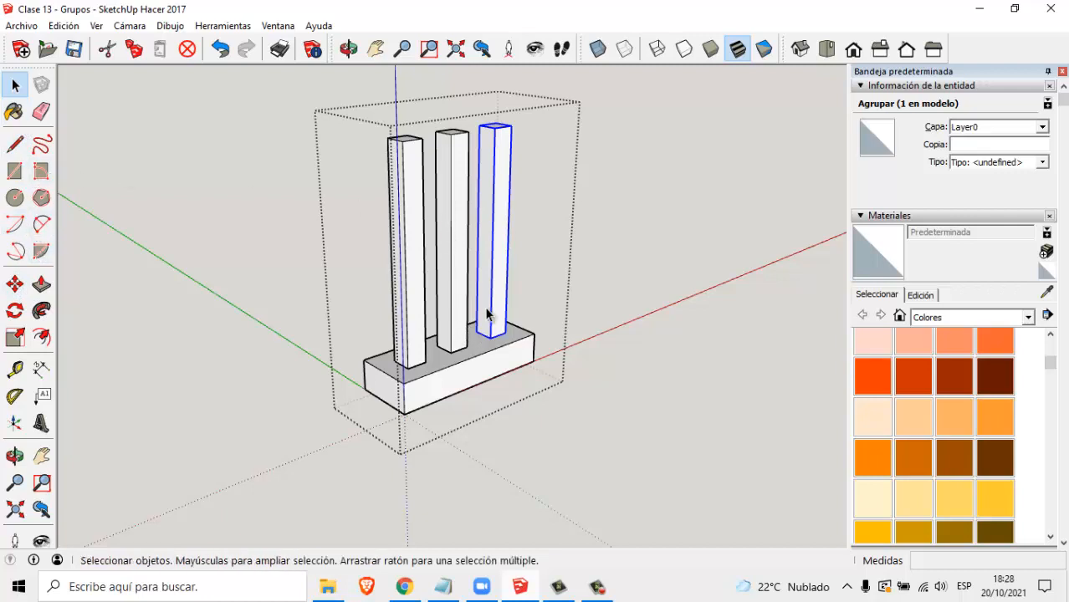
- Move the pillar nearest the origin about 5.5 mm along the red axis toward the near end of the base
click(421, 358)
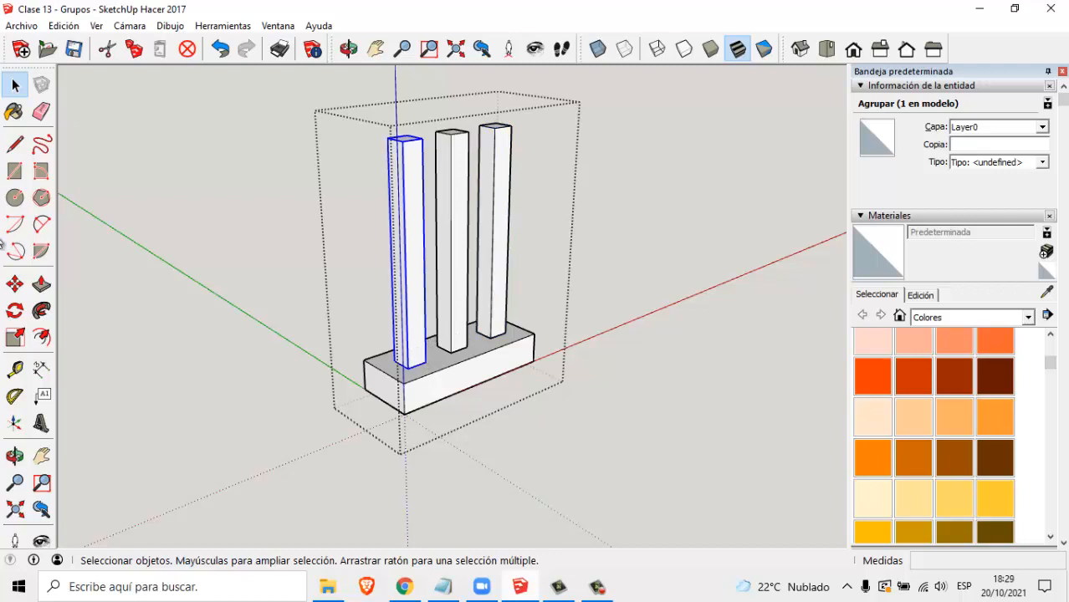
click(15, 284)
scroll(408, 369, up, 3)
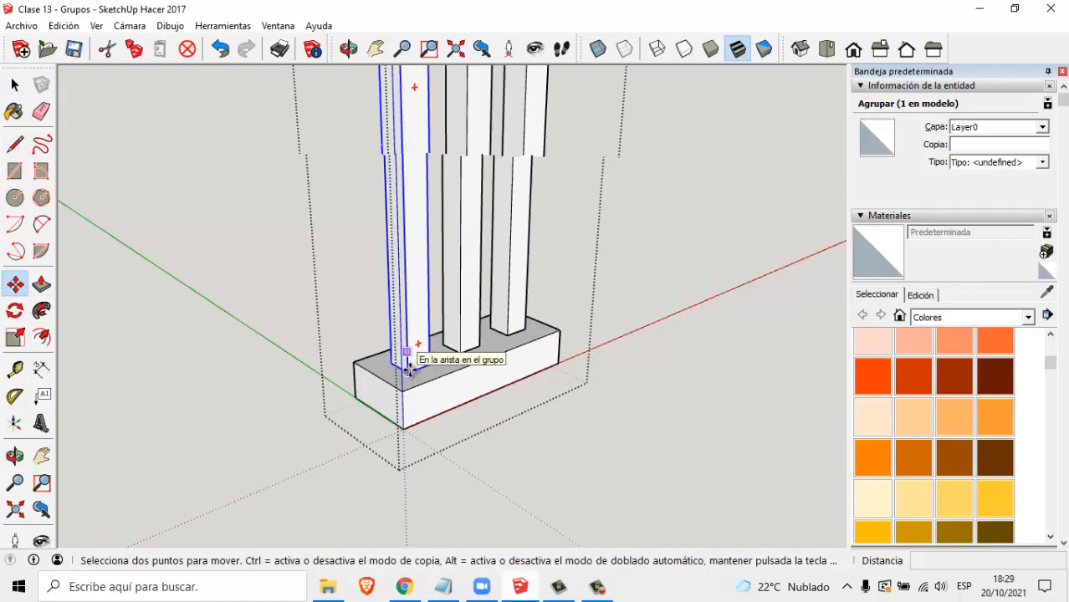
scroll(407, 369, up, 1)
click(407, 373)
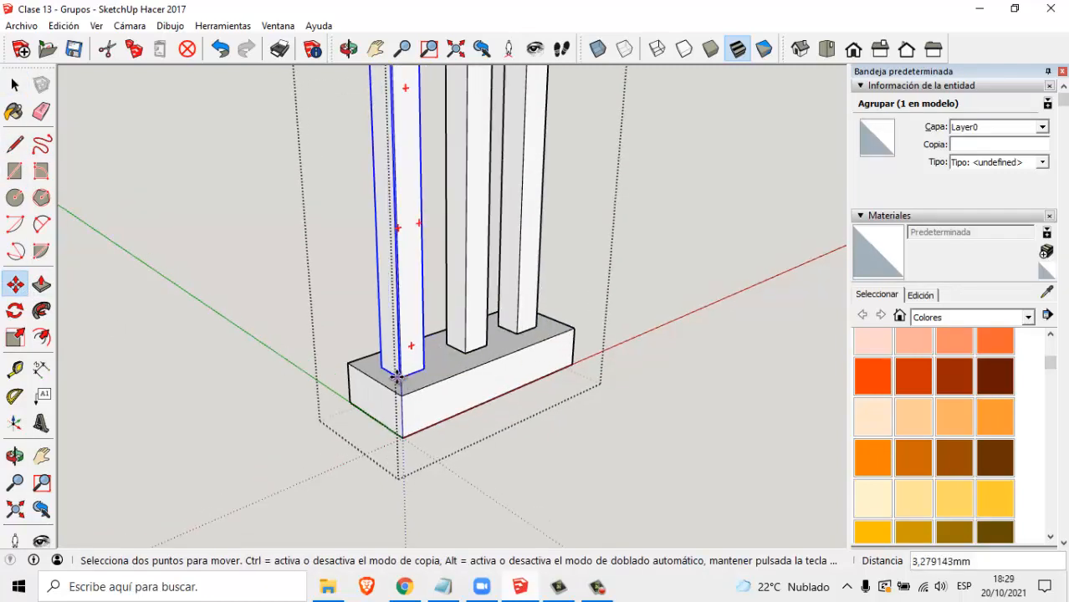
click(393, 379)
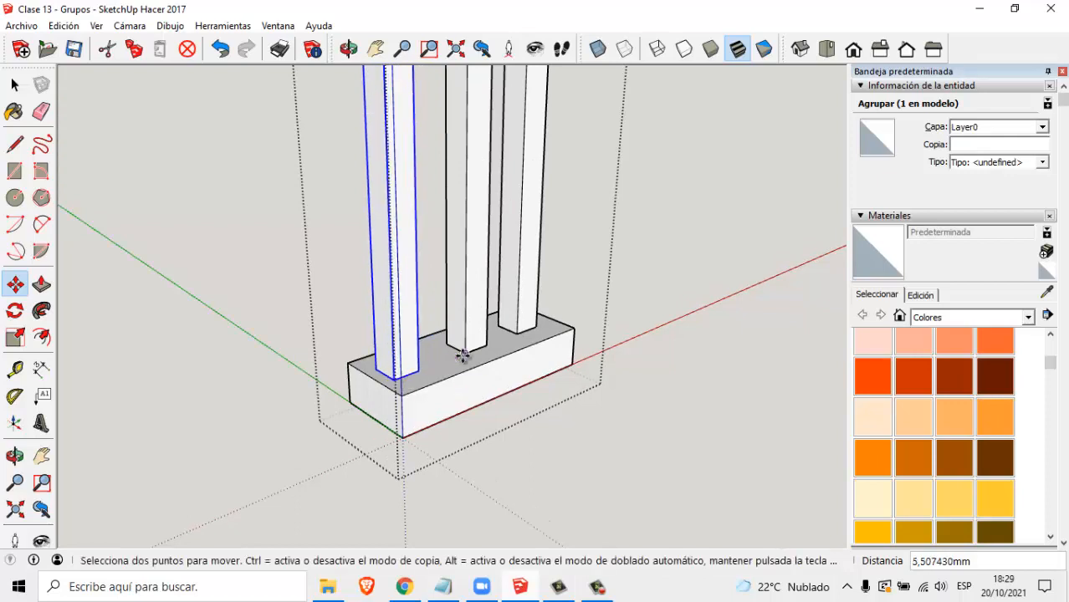
click(517, 332)
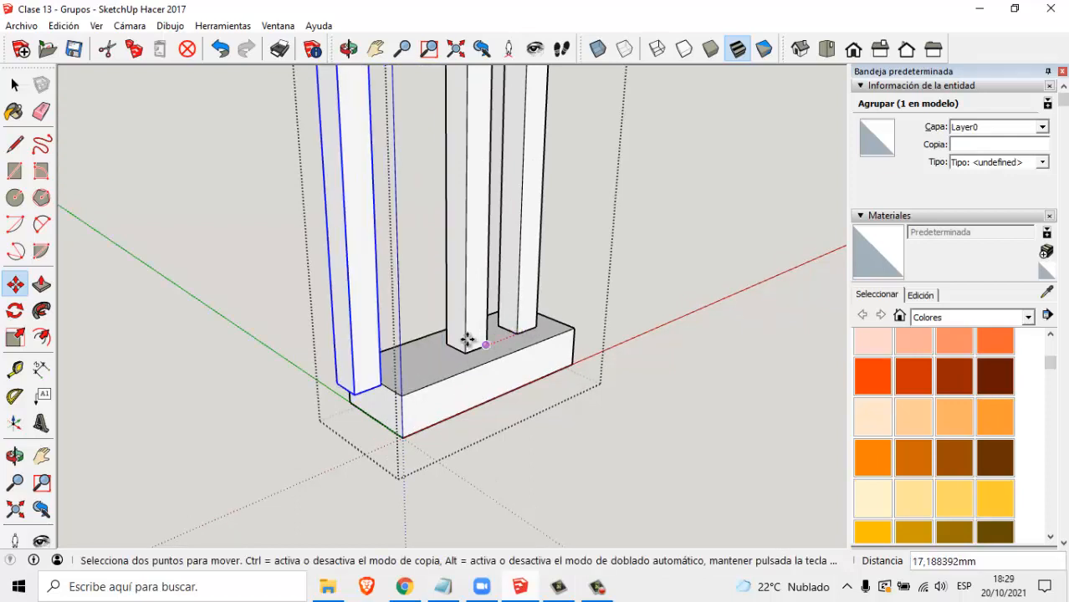
text(10)
key(Return)
key(ctrl+z)
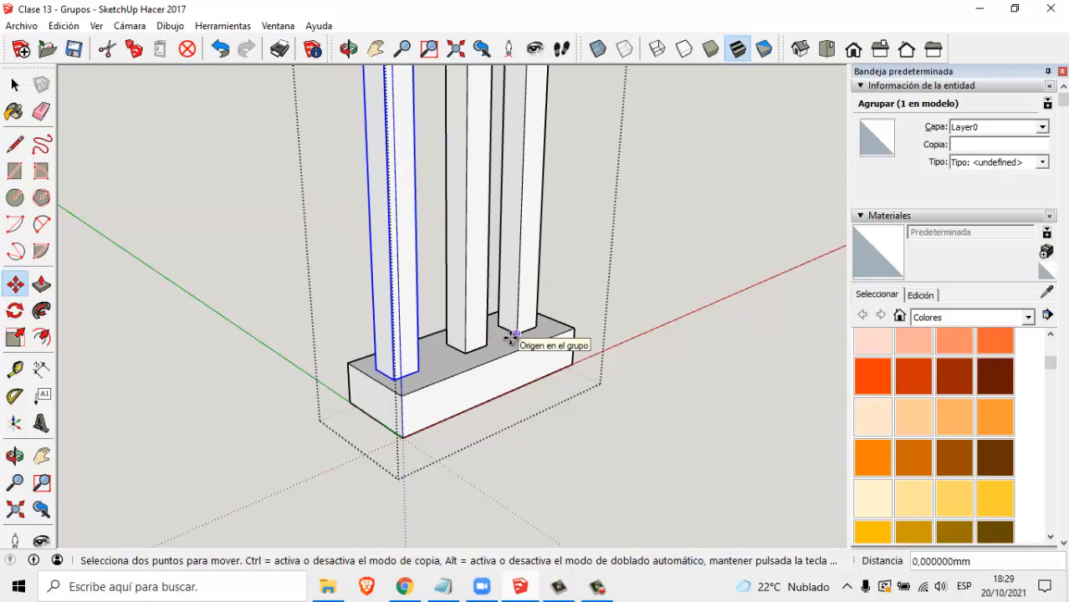
- Move the pillar farthest from the origin about 6.5 mm along the red axis toward the far end of the base
click(14, 85)
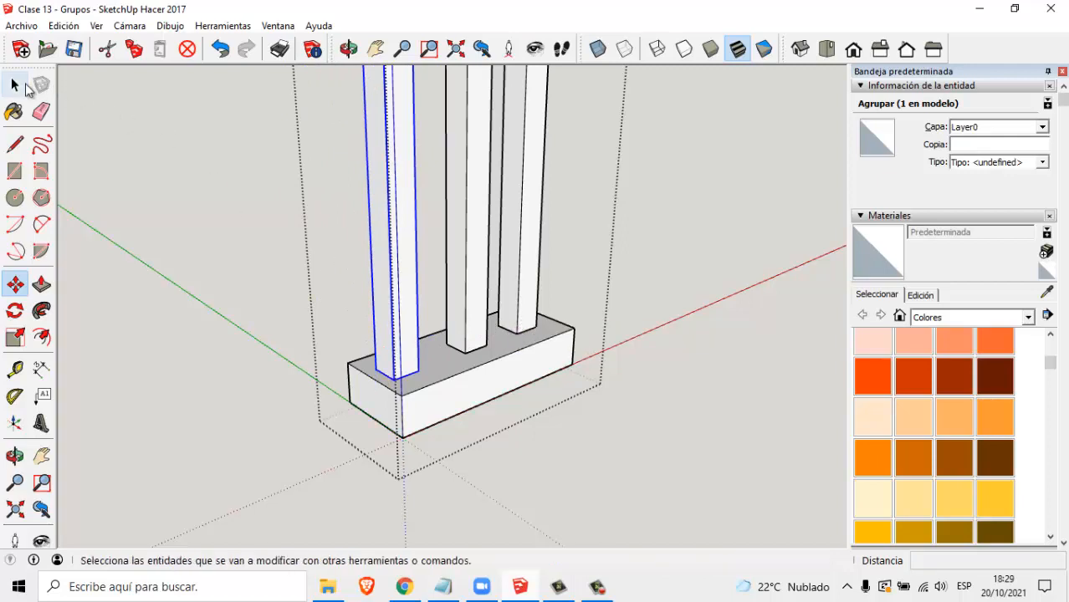
click(14, 284)
click(516, 332)
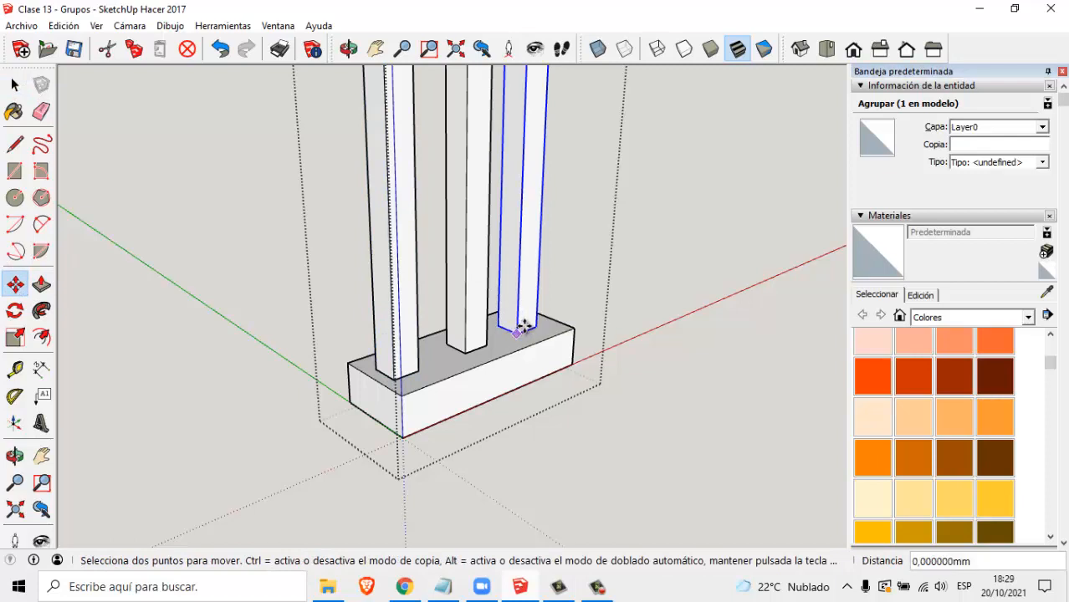
click(527, 326)
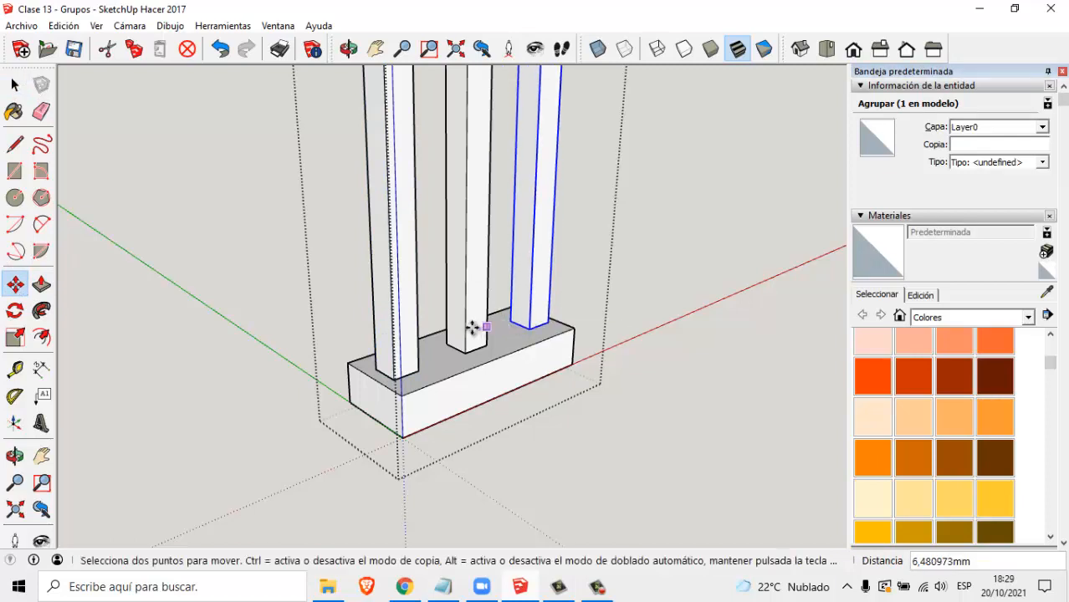
- Move the middle pillar about 9.1 mm along the red axis toward the far pillar
click(14, 84)
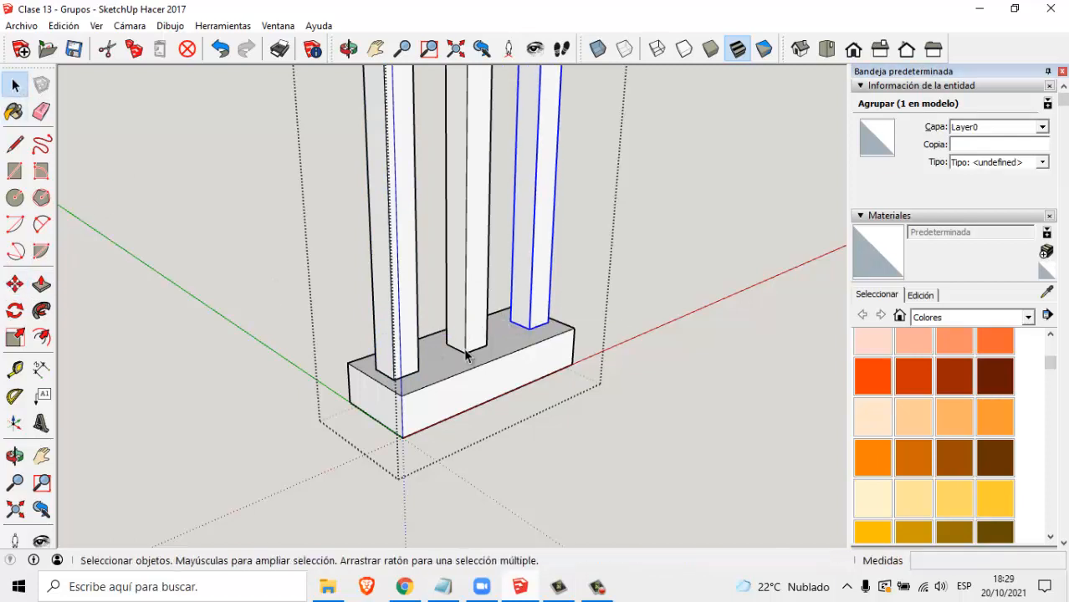
click(14, 284)
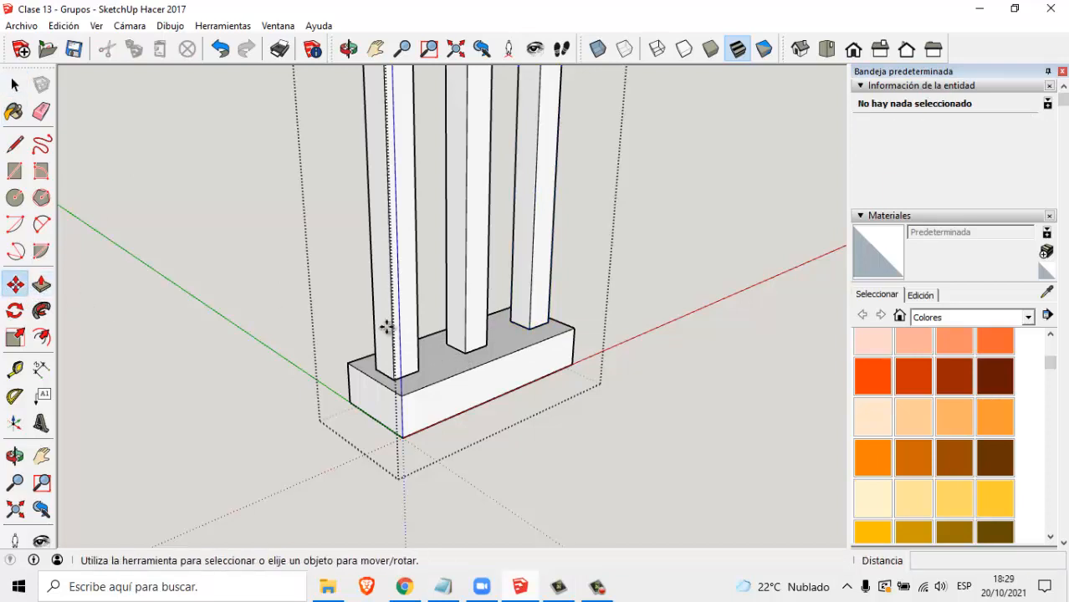
click(471, 351)
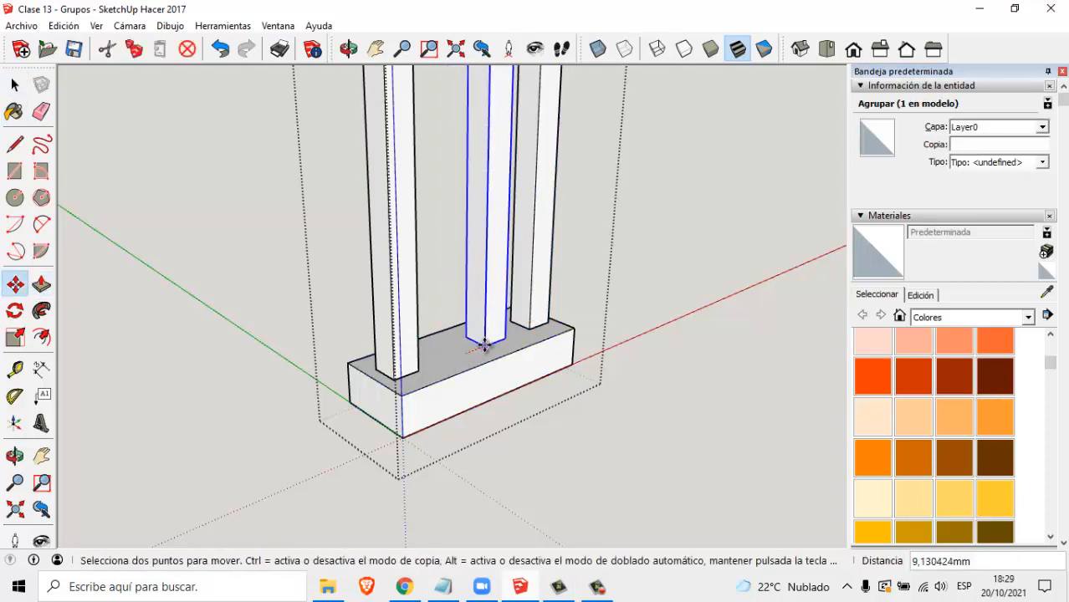
click(489, 345)
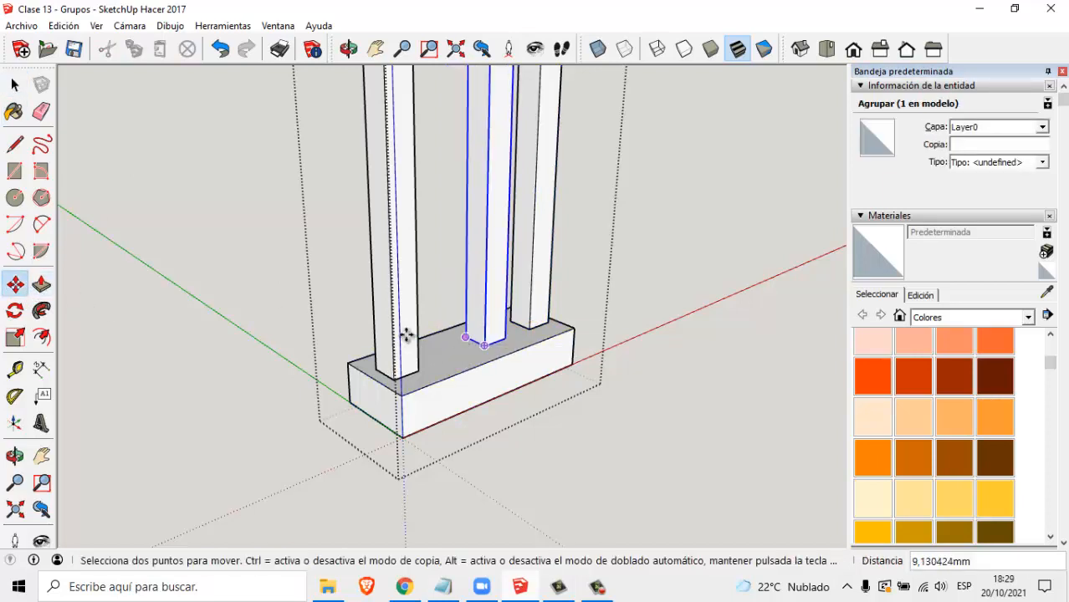
- Copy the middle pillar about 20.4 mm along the base into the gap beside the pillar nearest the origin
click(485, 345)
key(ctrl)
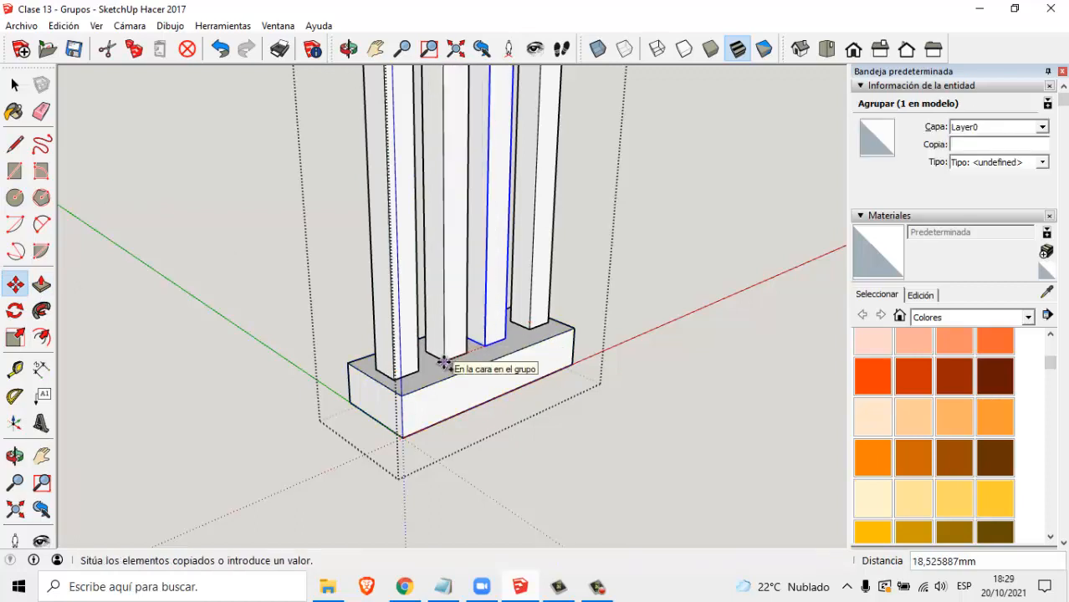
click(441, 364)
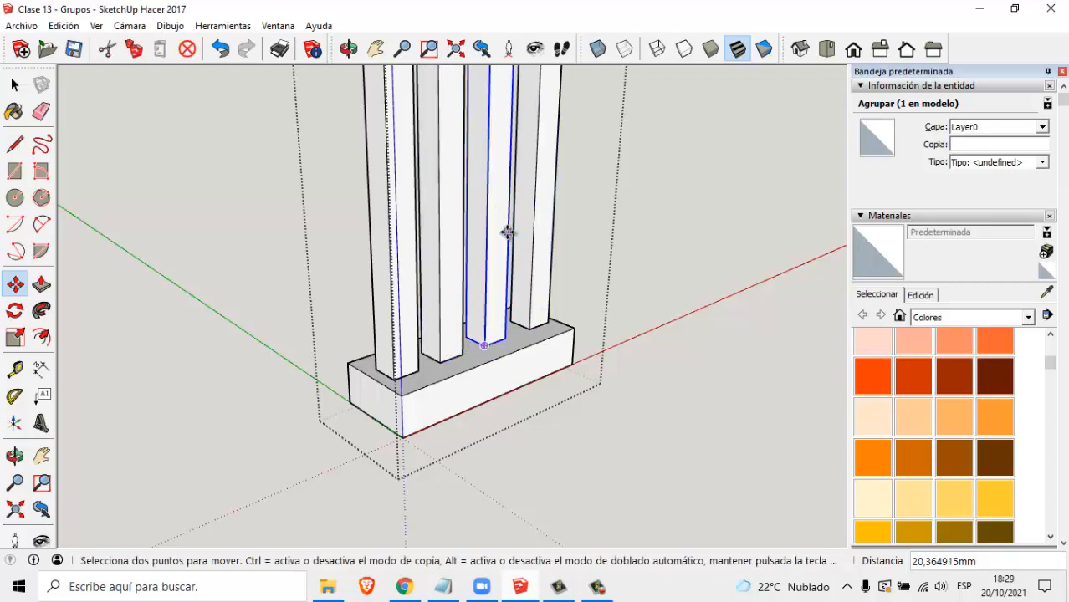
- Try to use Push/Pull on the four pillars without opening their individual groups
scroll(507, 234, down, 2)
click(375, 49)
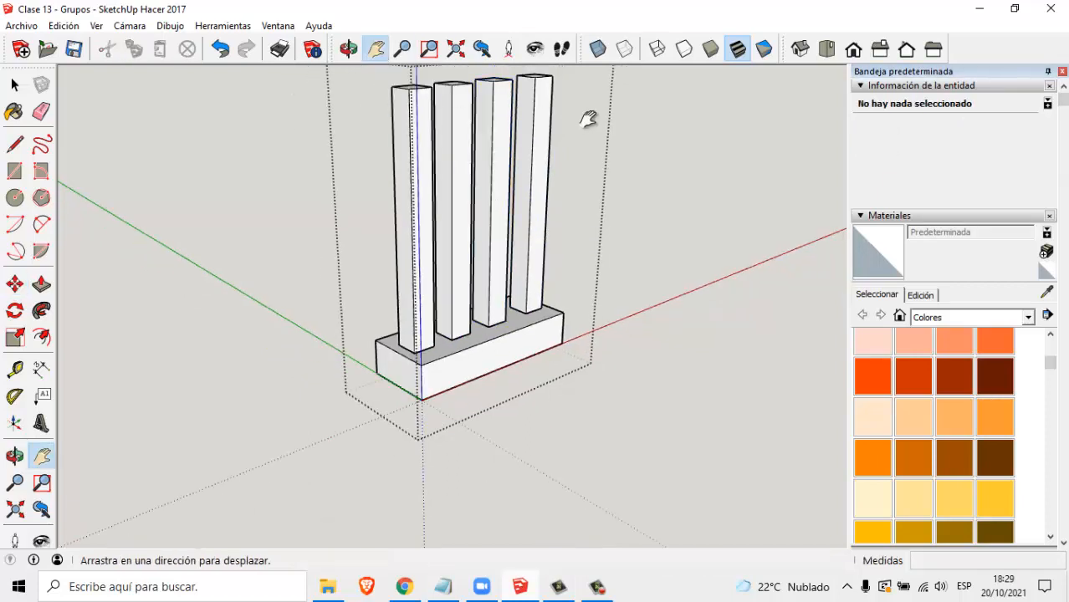
drag(641, 136, 616, 192)
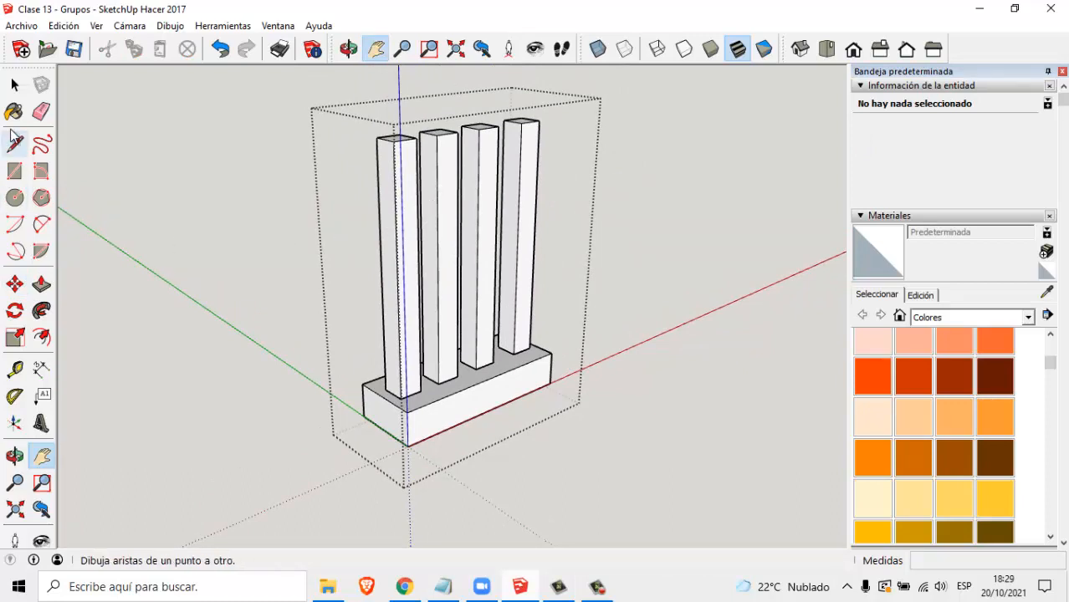
click(41, 285)
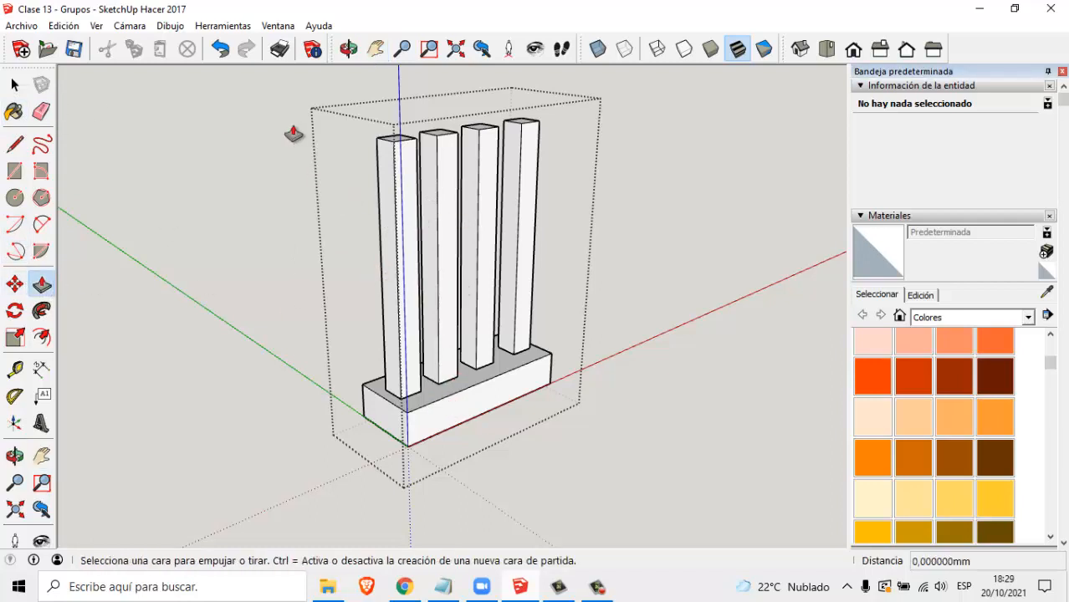
click(12, 79)
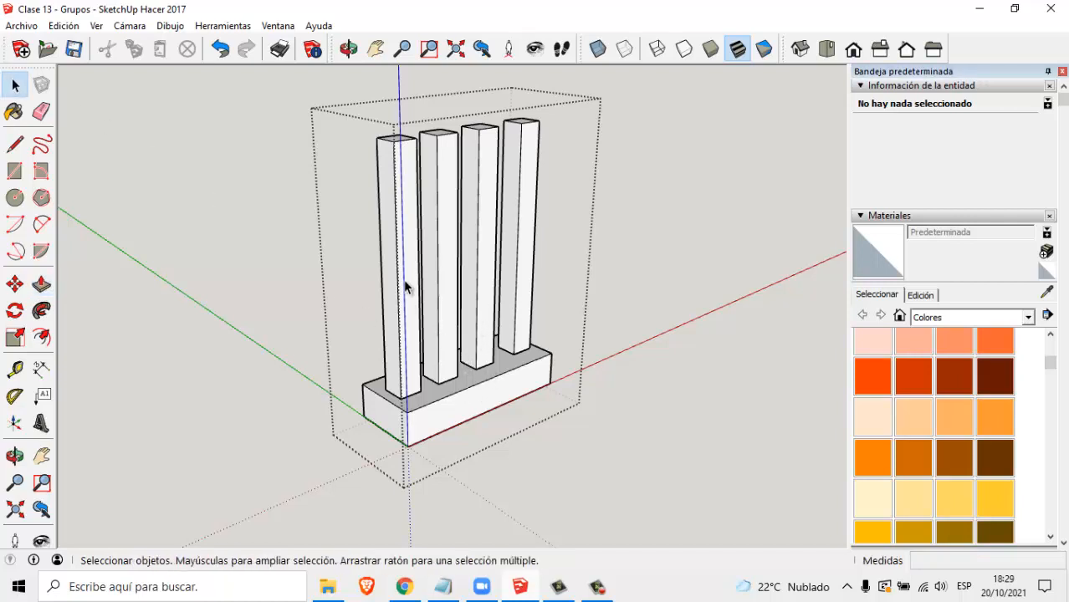
- Open the far pillar's group and push/pull its long front face outward about 9.4 mm
double_click(521, 224)
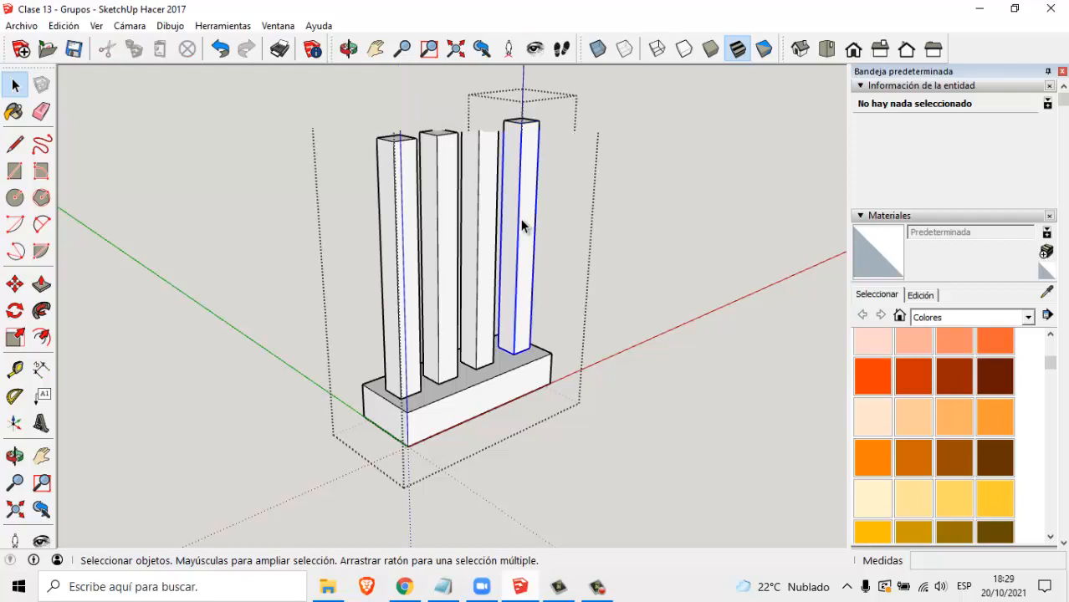
click(521, 224)
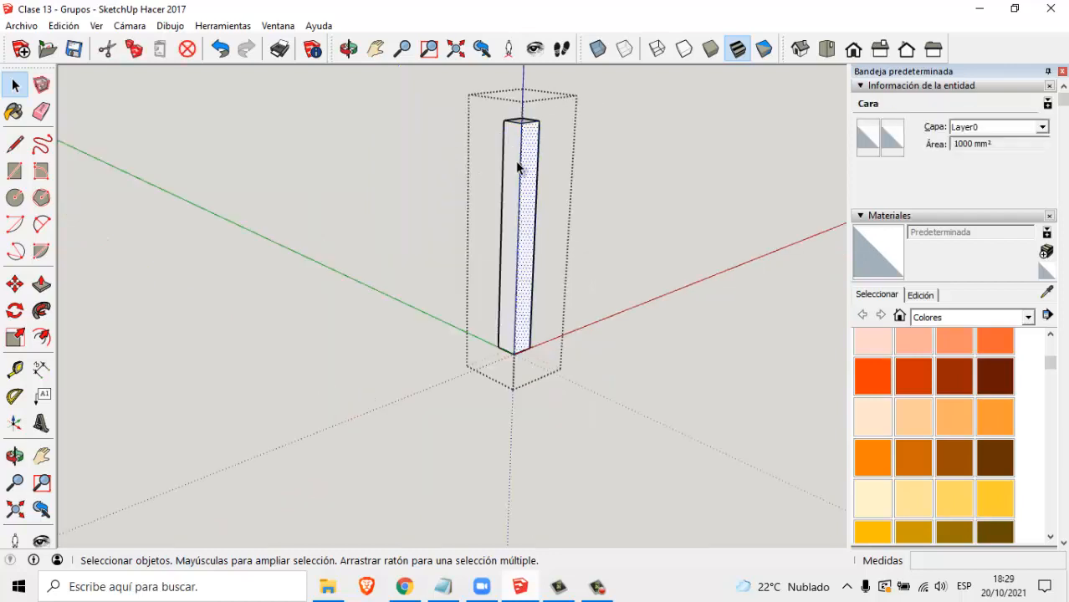
click(41, 284)
click(527, 255)
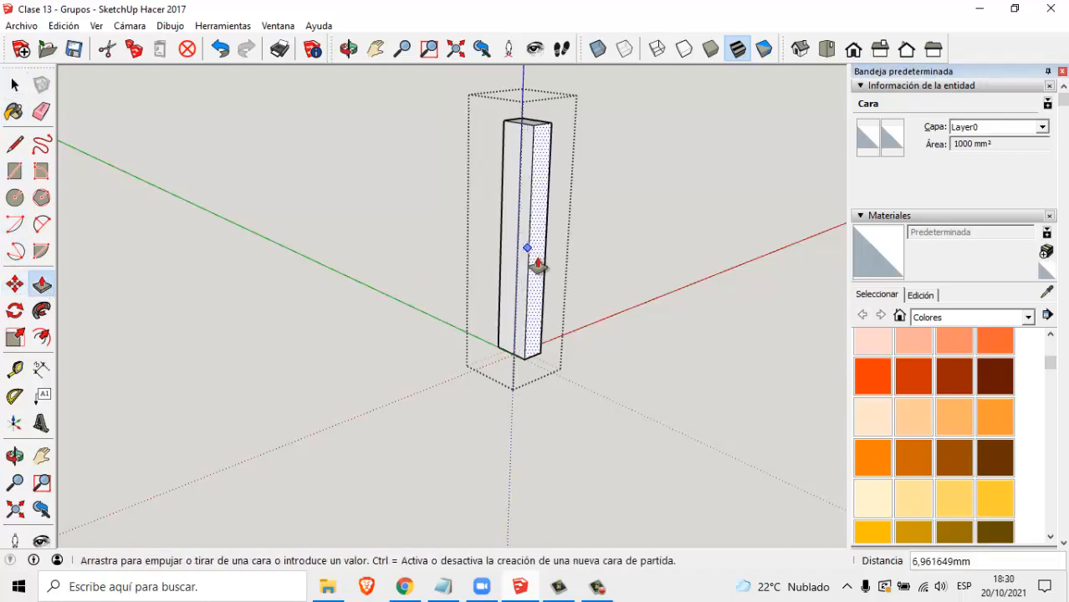
click(537, 267)
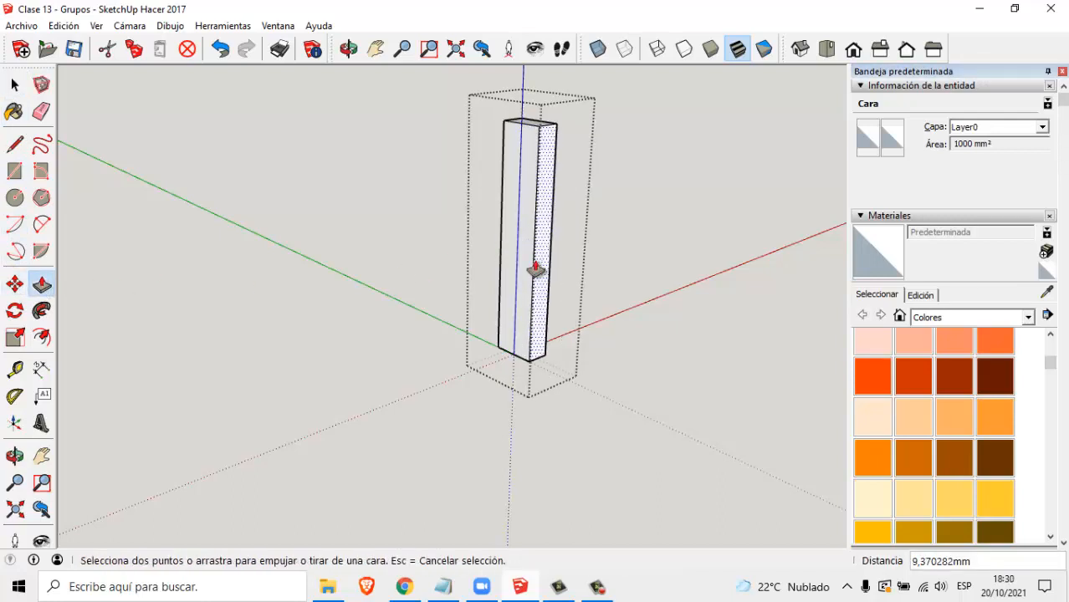
click(544, 199)
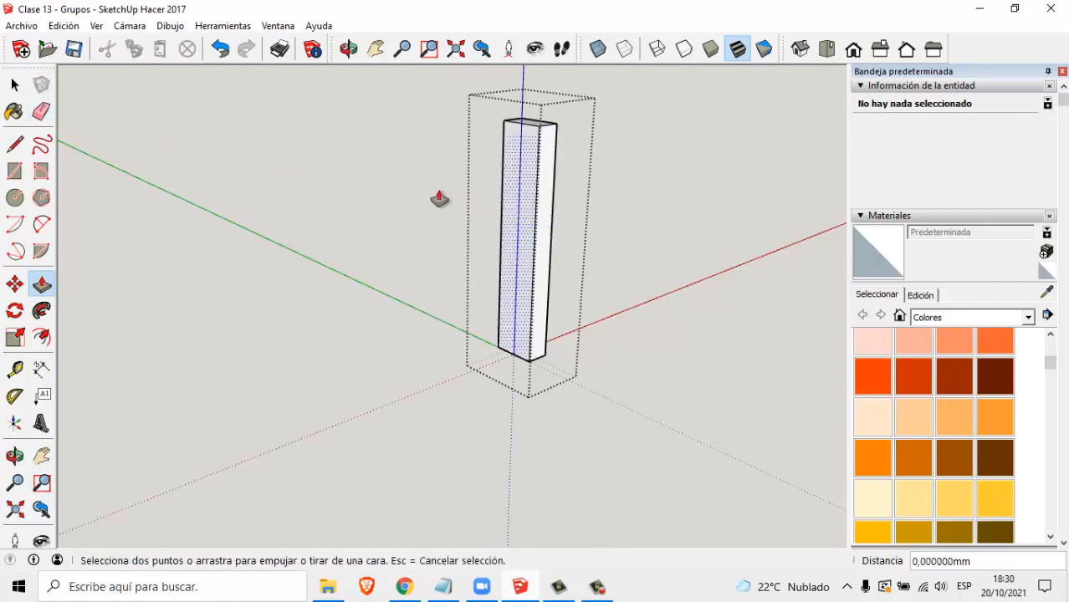
- Close the thickened pillar and the combined group, and open the base's nested group for in-place editing
click(16, 85)
double_click(380, 153)
click(493, 143)
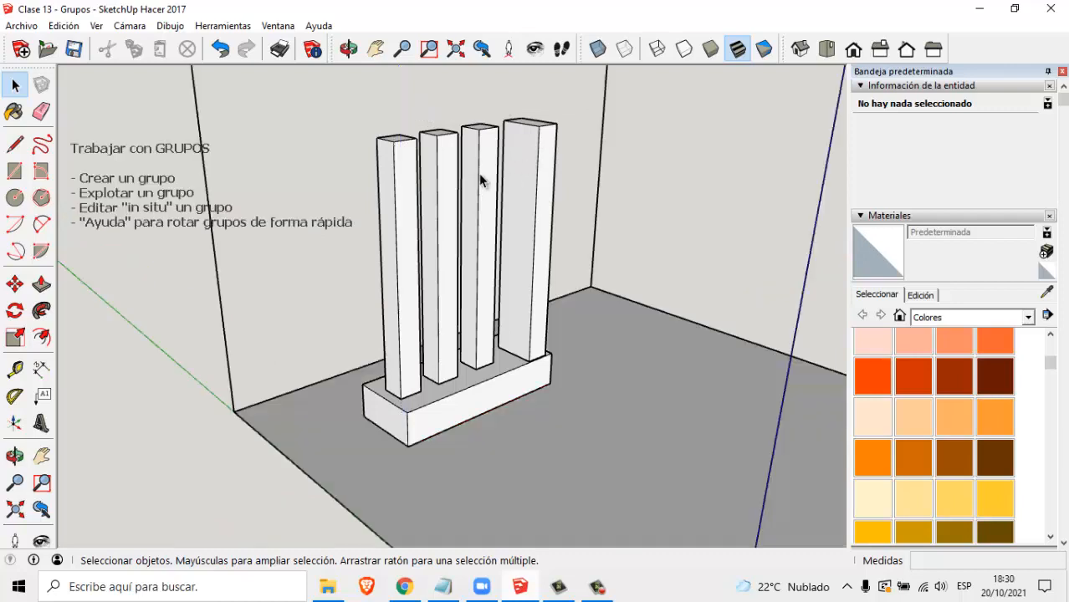
click(479, 174)
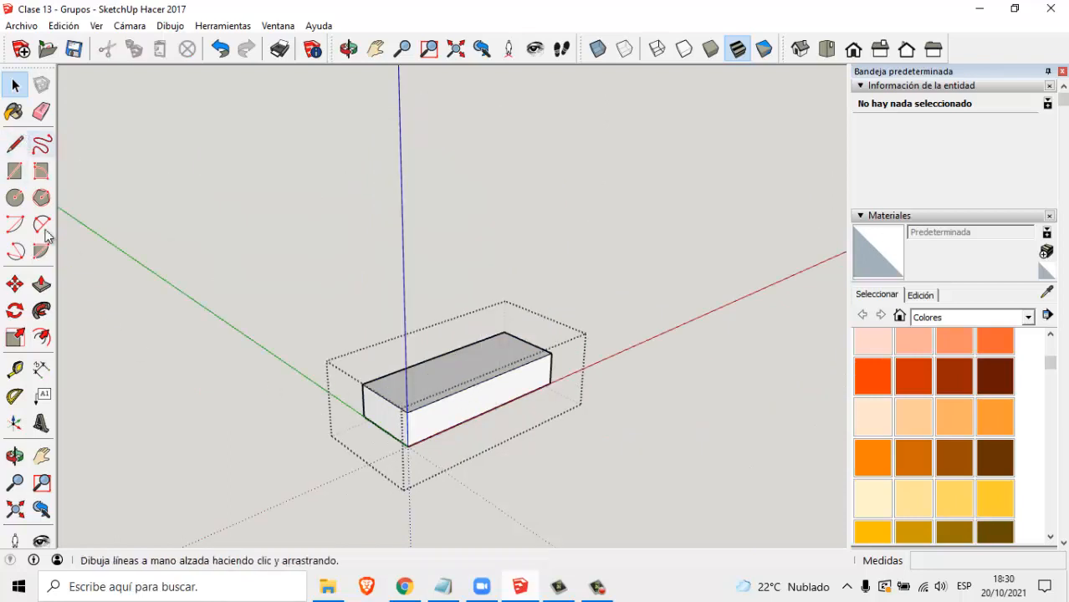
- Push/pull the base's long front face outward and its near end face outward about 13.4 mm, and close the open groups
click(41, 285)
mouse_move(469, 404)
mouse_down()
mouse_move(489, 411)
mouse_move(466, 408)
mouse_up()
drag(386, 417, 353, 432)
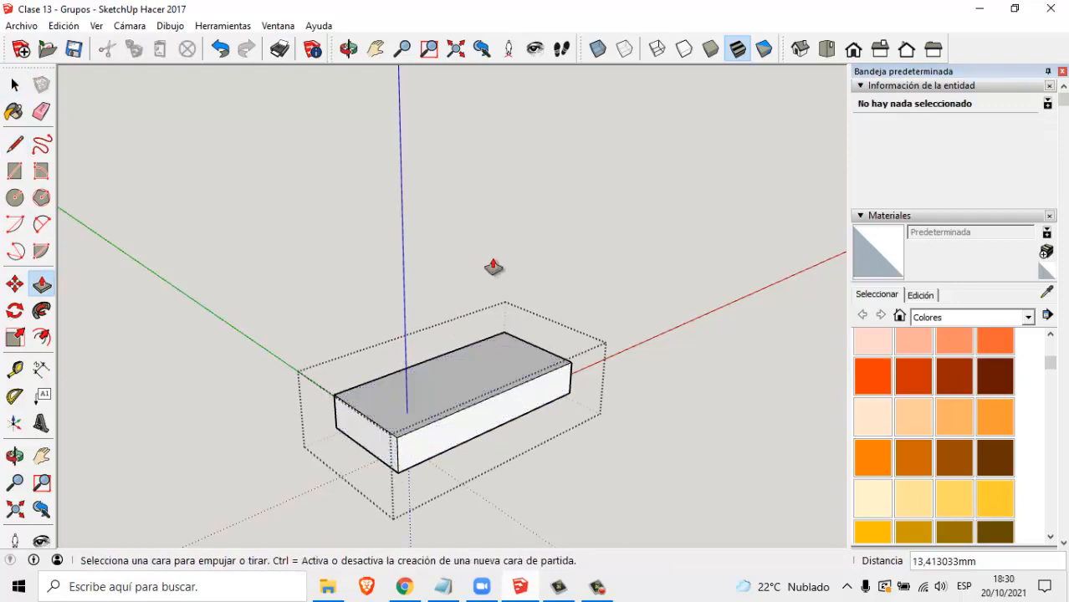
click(14, 84)
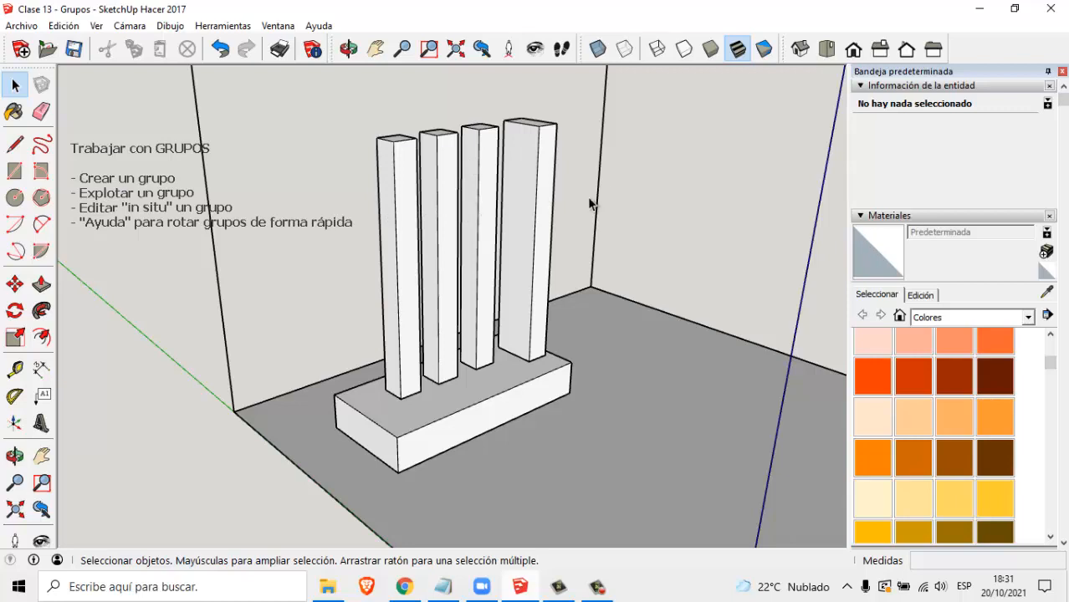
- Open the combined group and the nested group of the pillar beside the thickened one for in-place editing
double_click(515, 225)
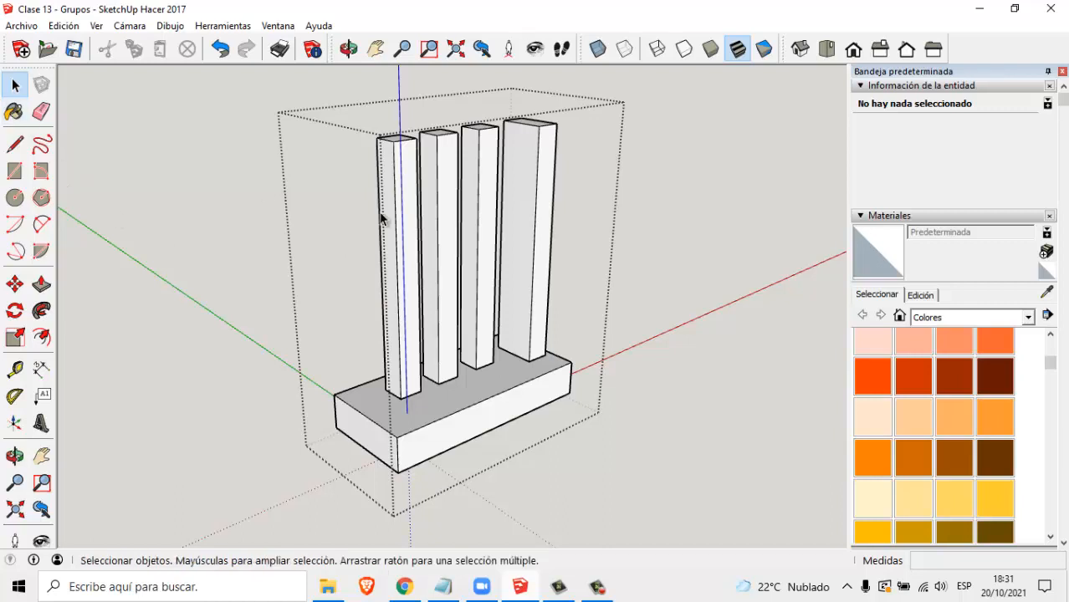
double_click(494, 227)
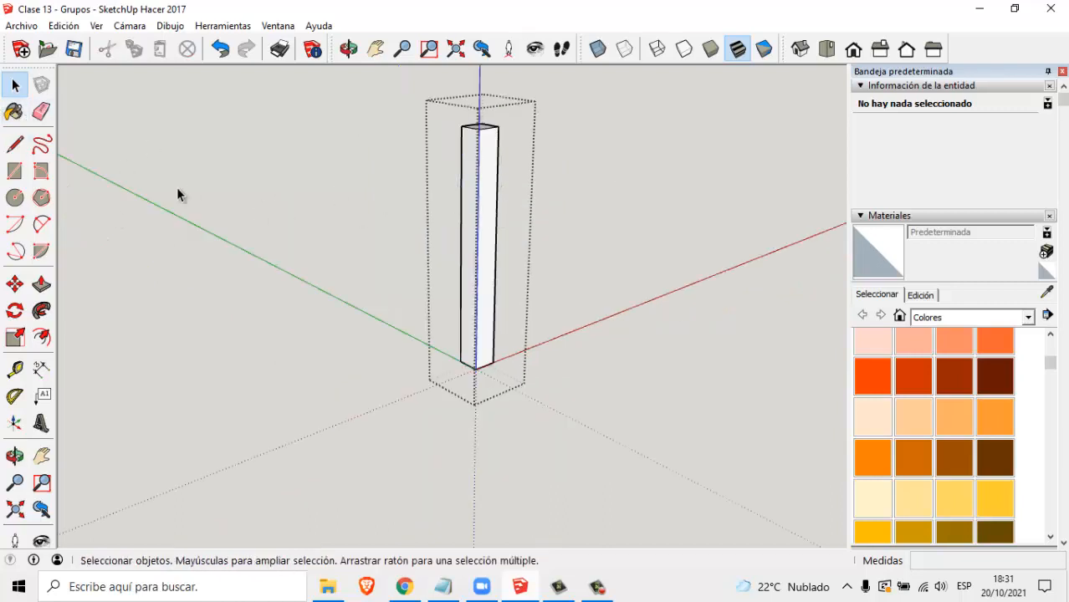
- Try painting one long face of the open pillar with Color B06, and undo the paint and the group opening
click(14, 112)
scroll(501, 173, down, 1)
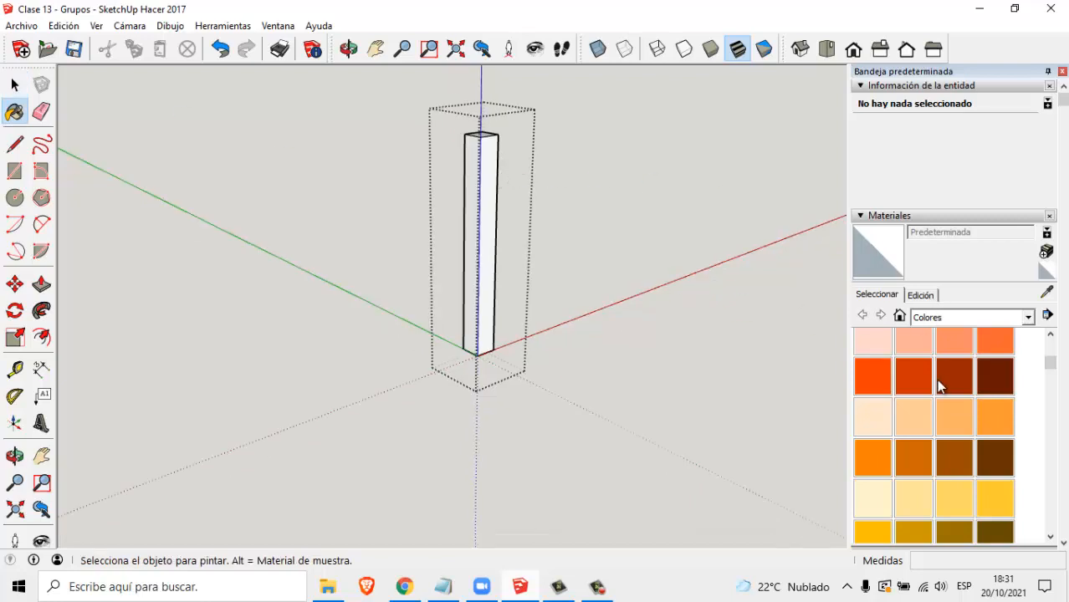
click(914, 375)
click(489, 225)
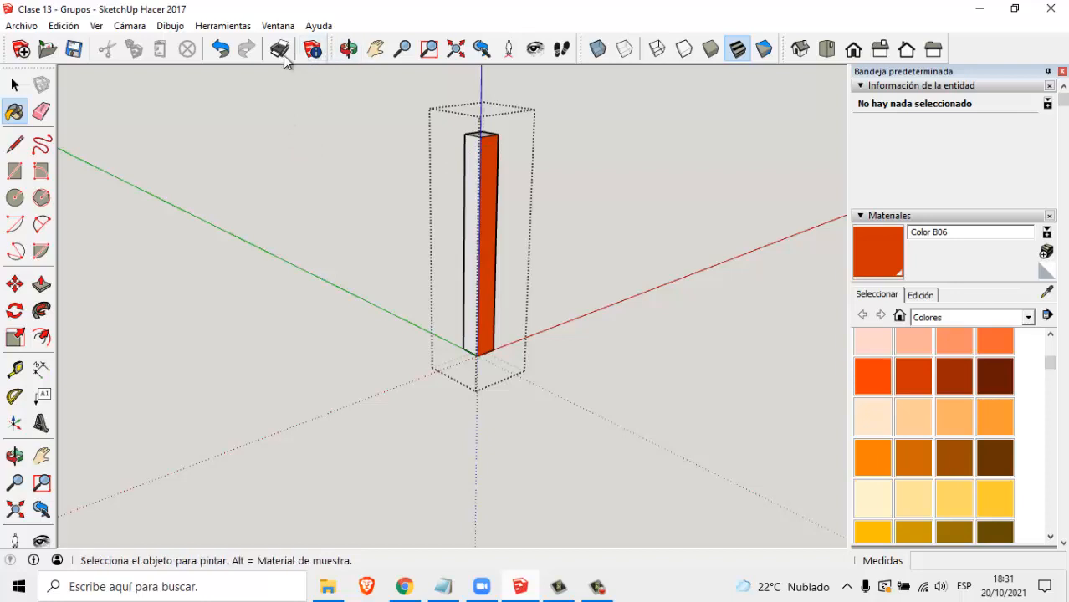
click(220, 52)
click(220, 52)
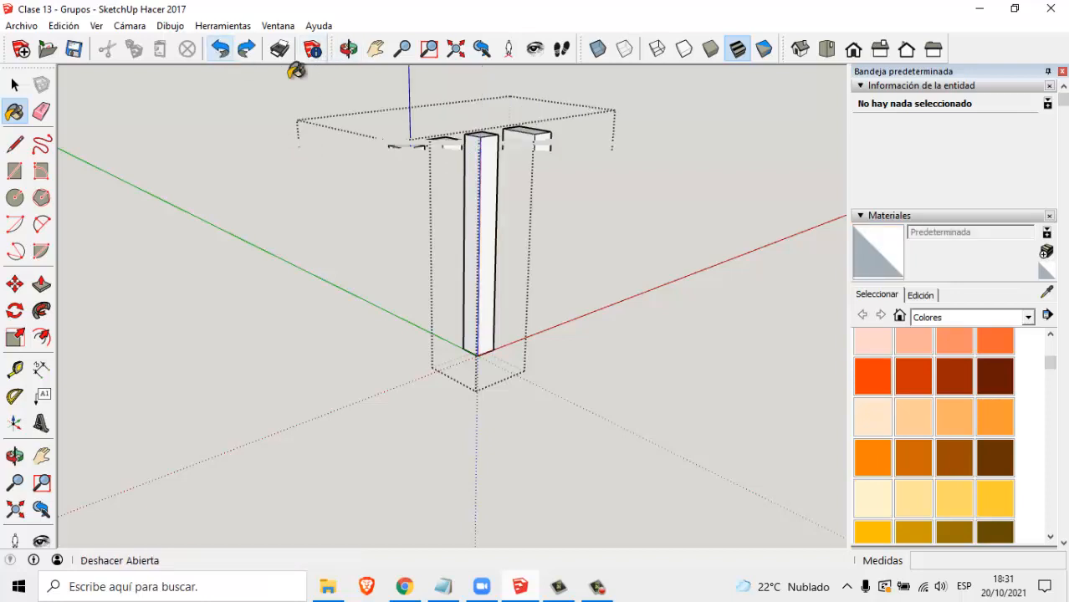
- Paint the whole pillar group beside the thickened one with Color B05 and the thickened pillar group with Color B08
click(13, 87)
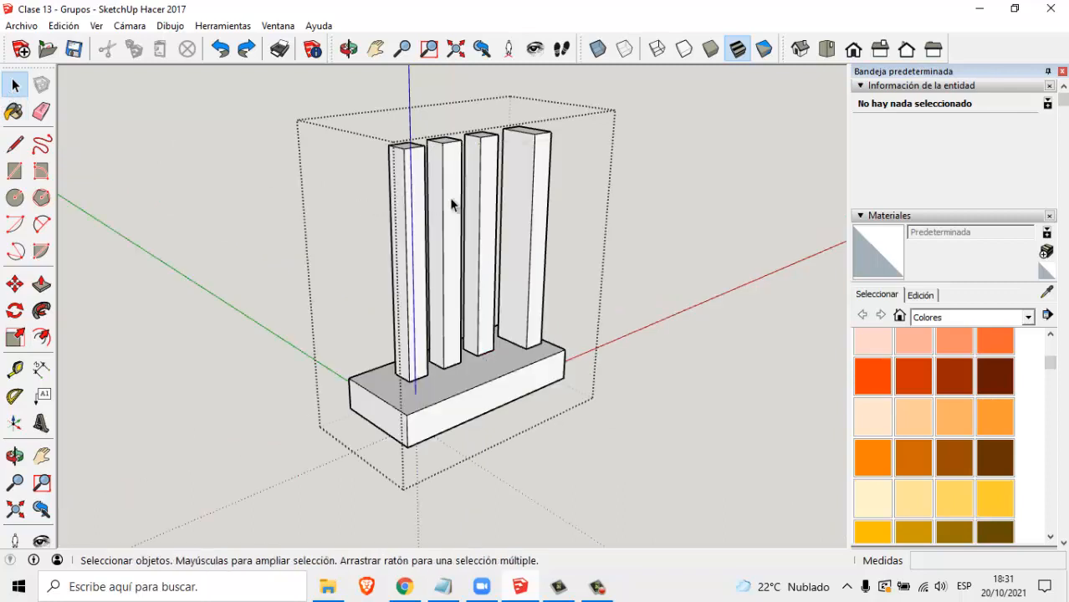
click(481, 211)
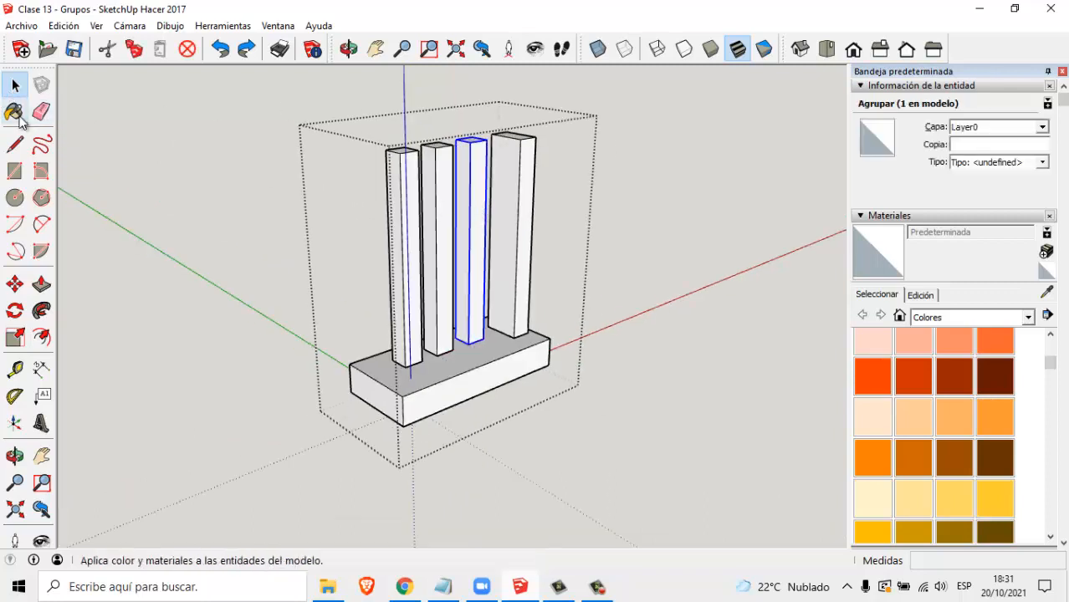
click(14, 112)
click(482, 210)
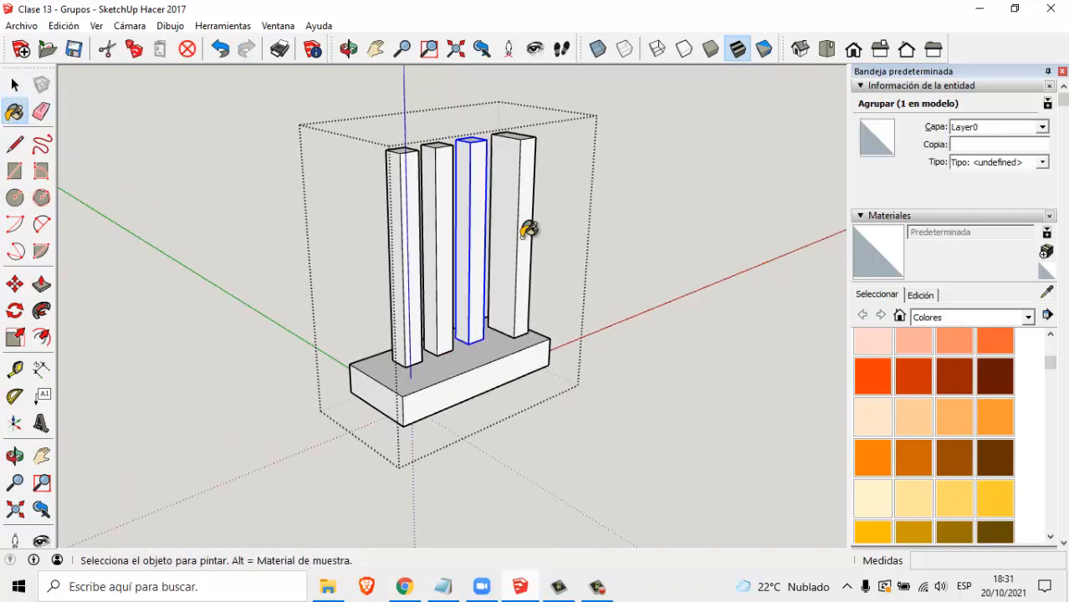
click(872, 376)
click(482, 203)
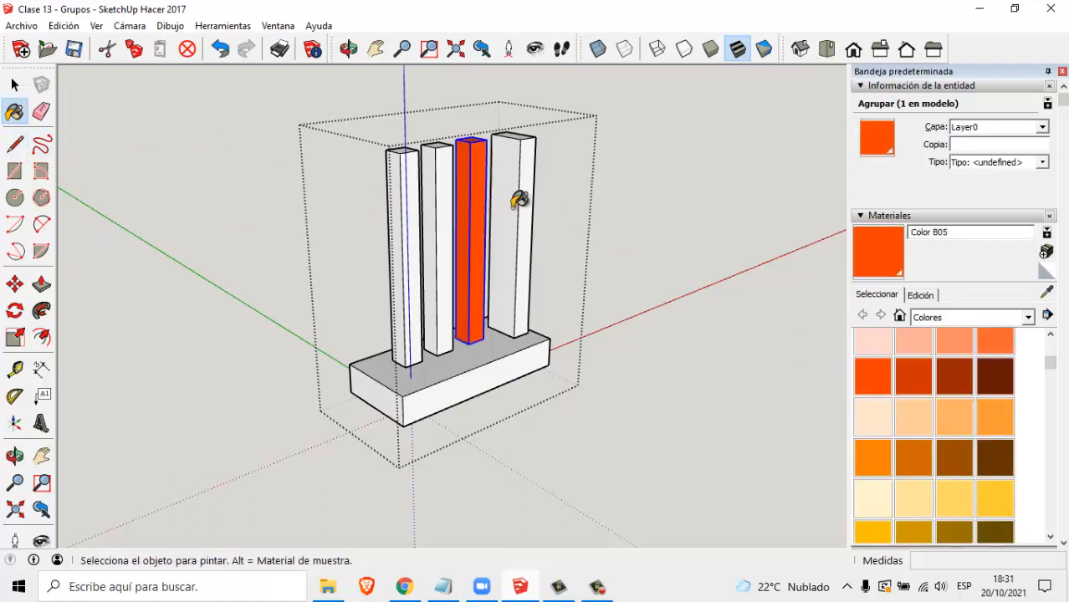
click(949, 374)
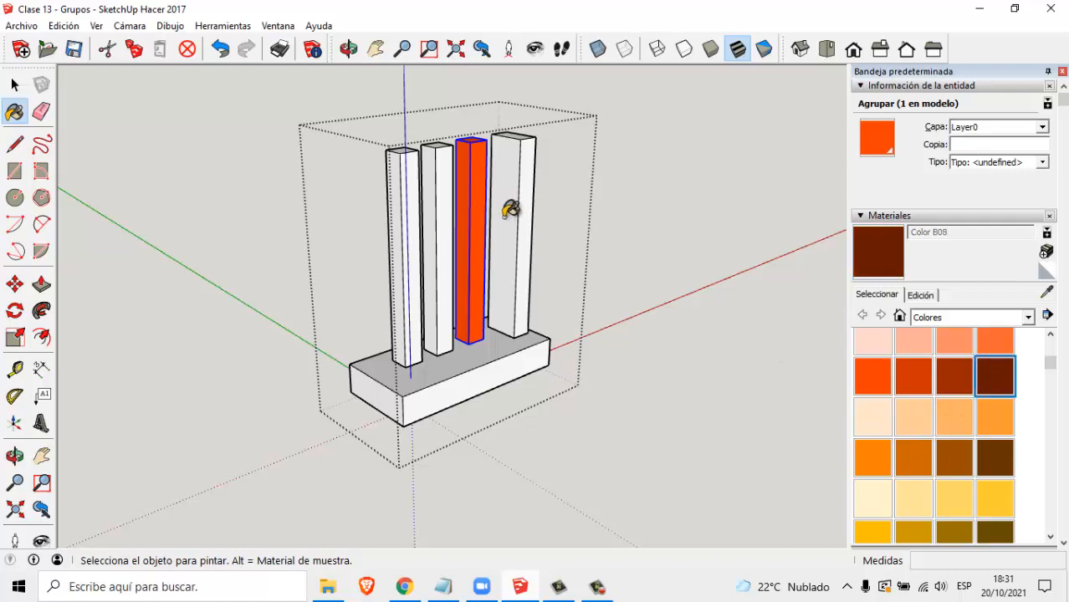
click(507, 210)
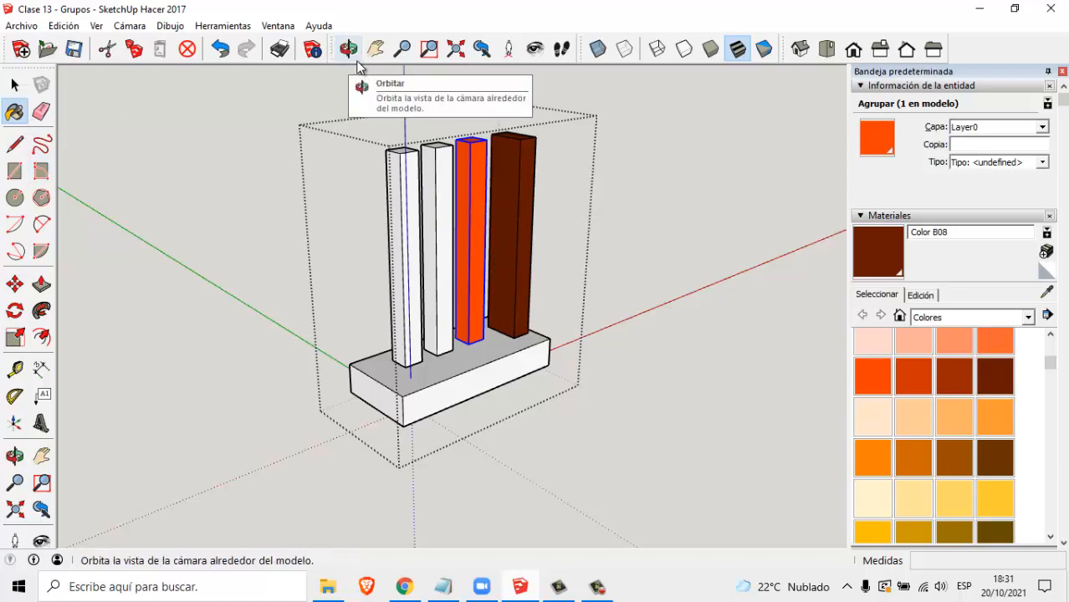
- Close the combined group, select the "Trabajar con GRUPOS" text note briefly, and clear the selection
click(14, 84)
click(623, 190)
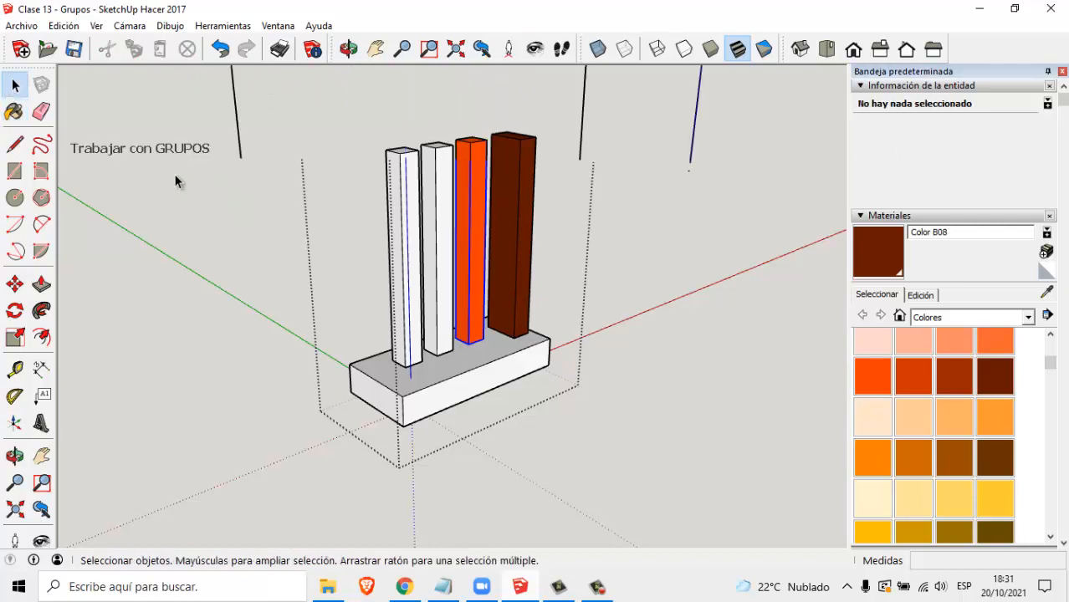
scroll(176, 177, down, 1)
click(123, 203)
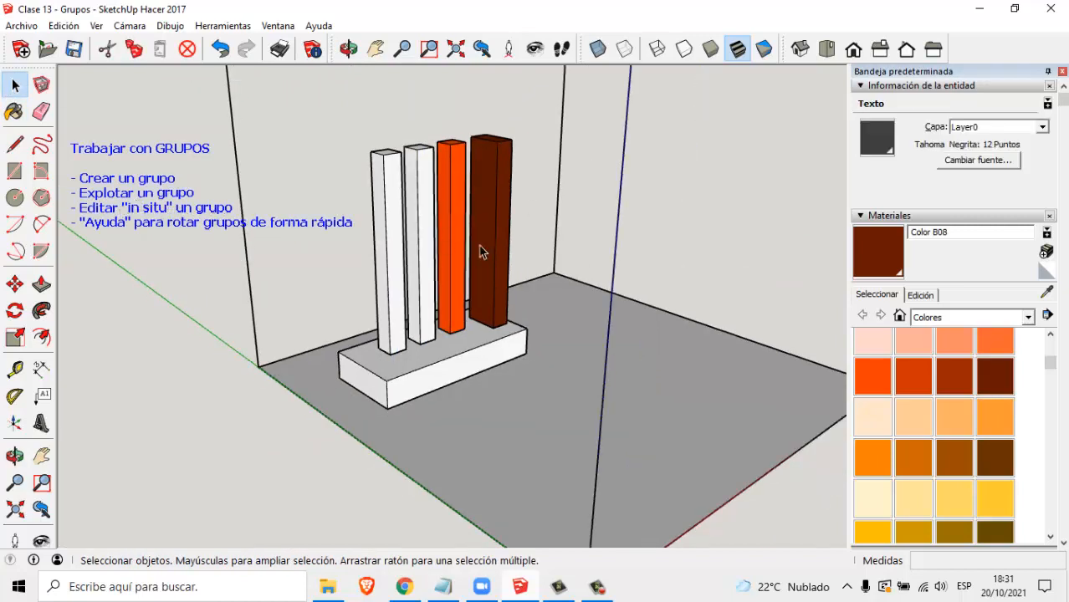
click(707, 261)
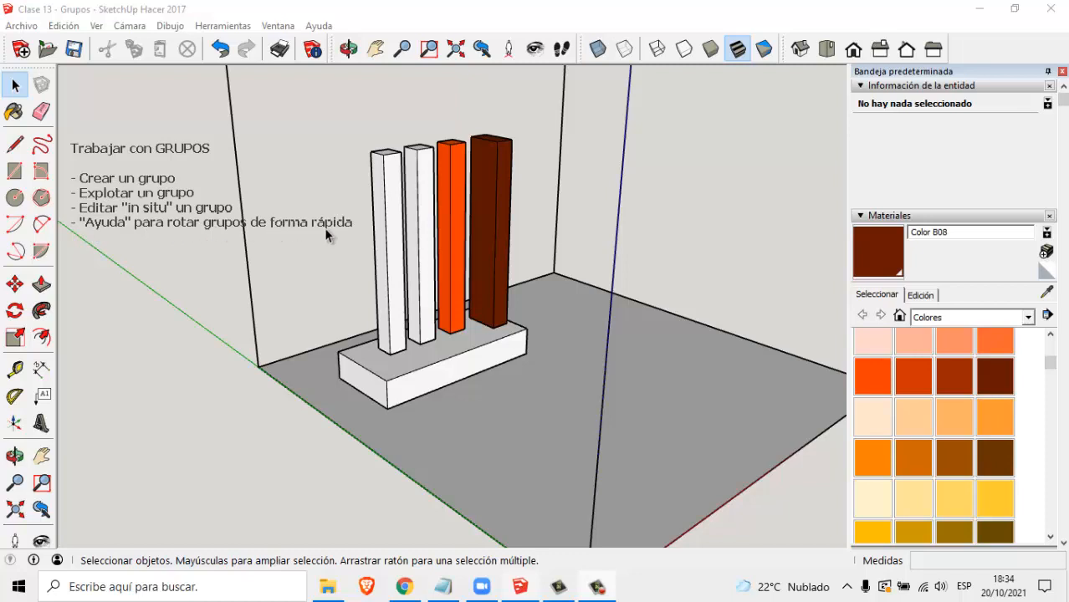
- Select the combined group and try rotating it 90° in the vertical plane of its long front face about the base's near lower corner
click(426, 355)
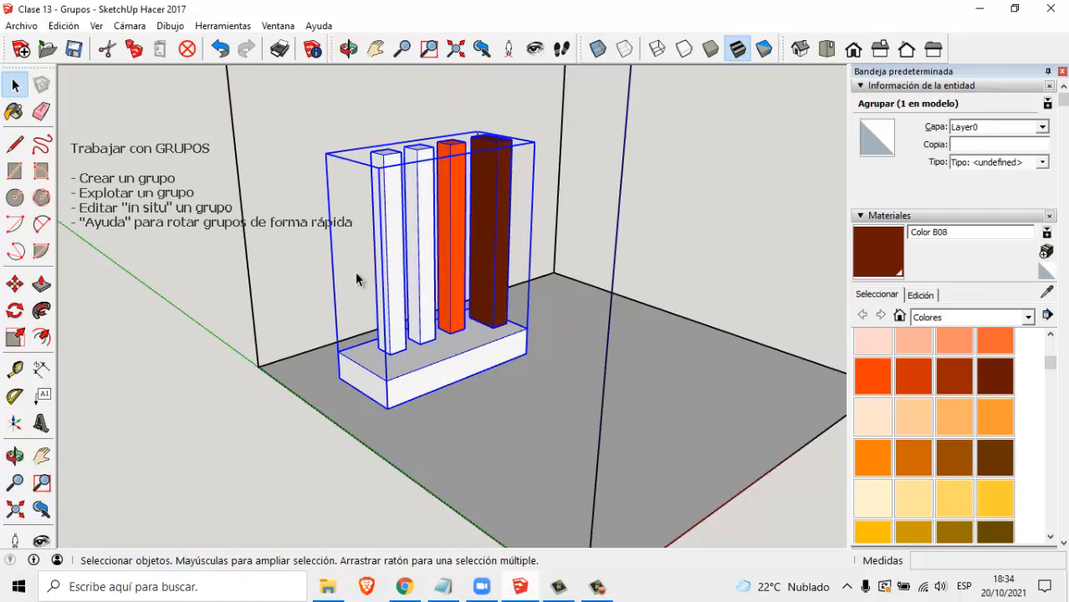
click(16, 311)
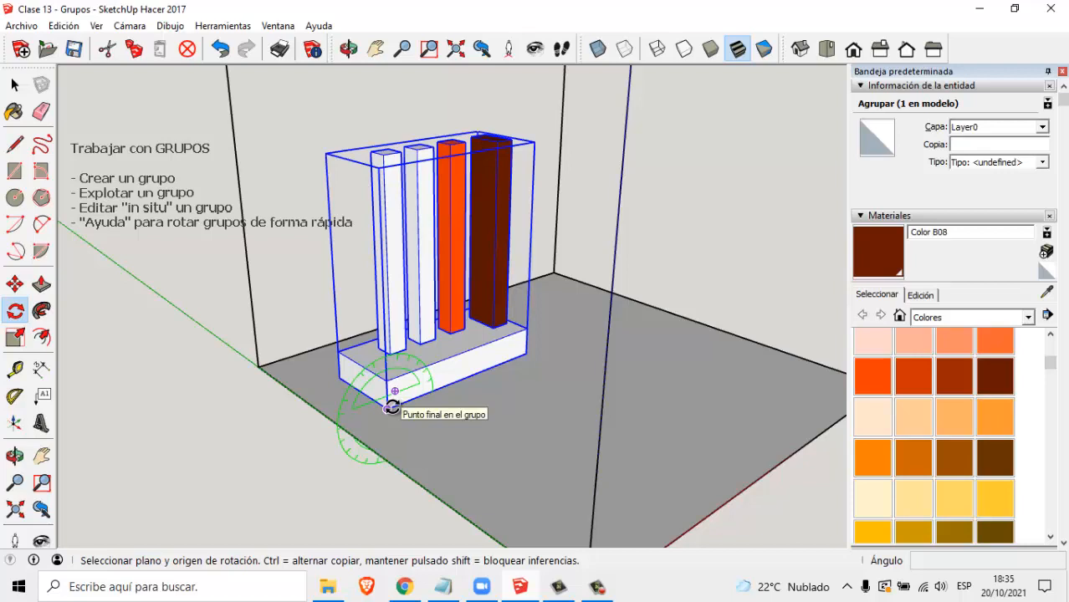
click(388, 409)
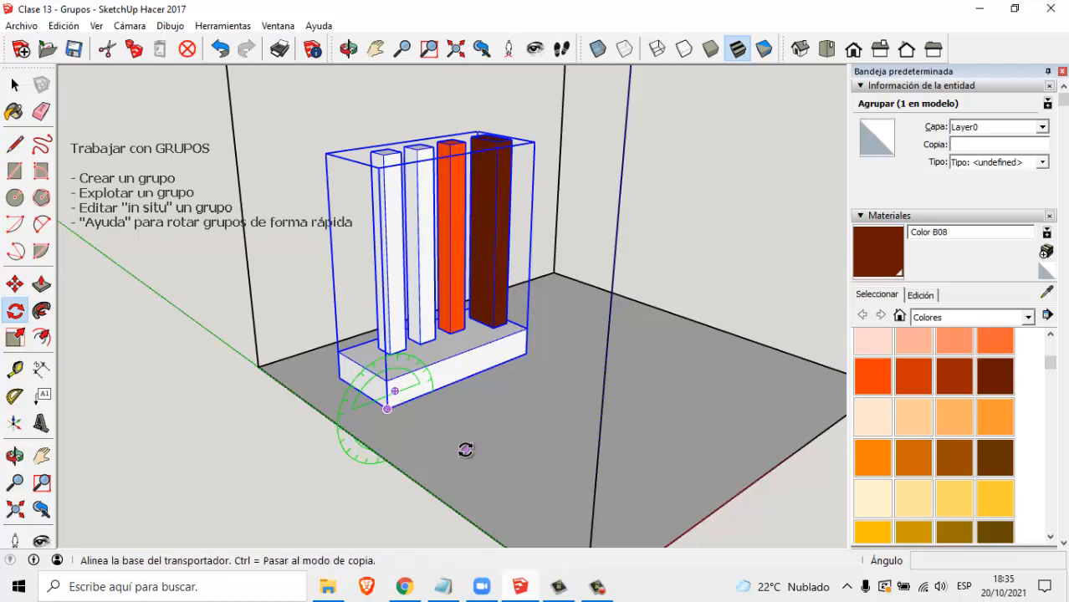
click(465, 450)
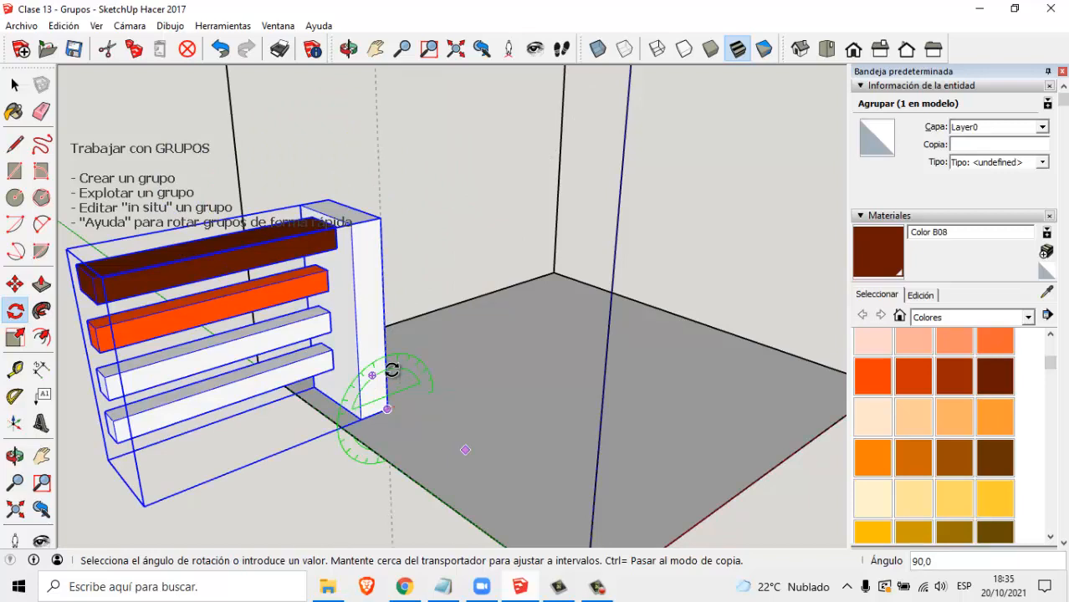
key(Escape)
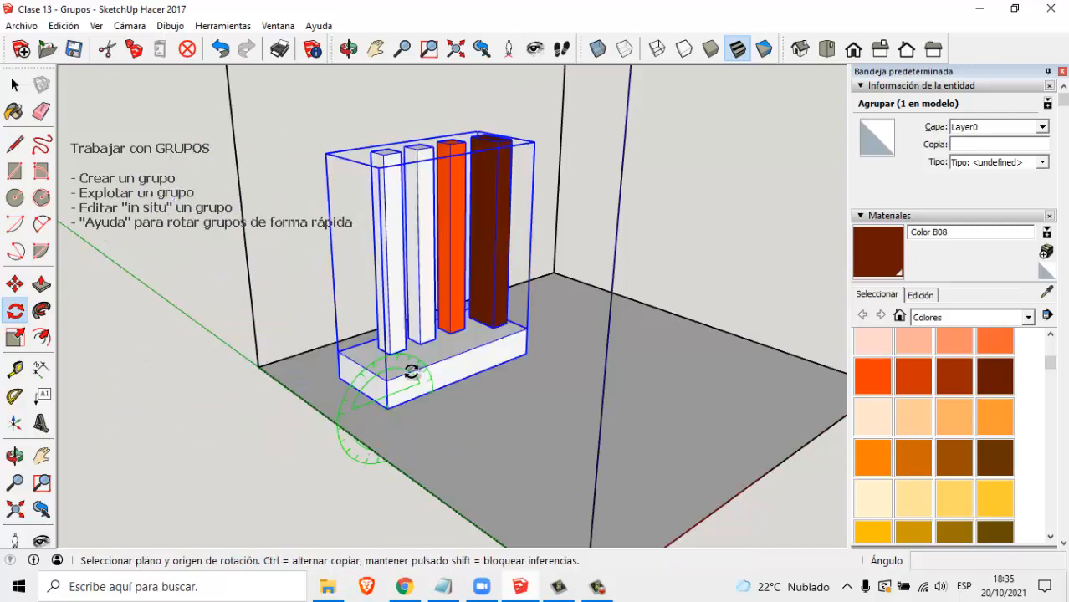
- Try rotating the combined group about 25.9° horizontally around the far lower corner of the base's long front face
click(525, 354)
click(585, 329)
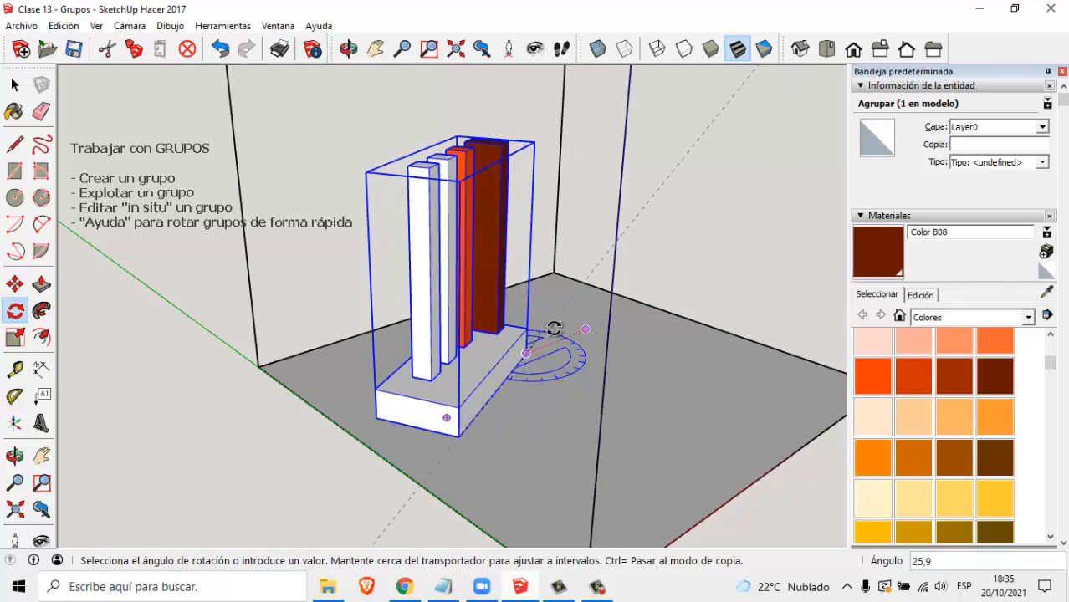
key(Escape)
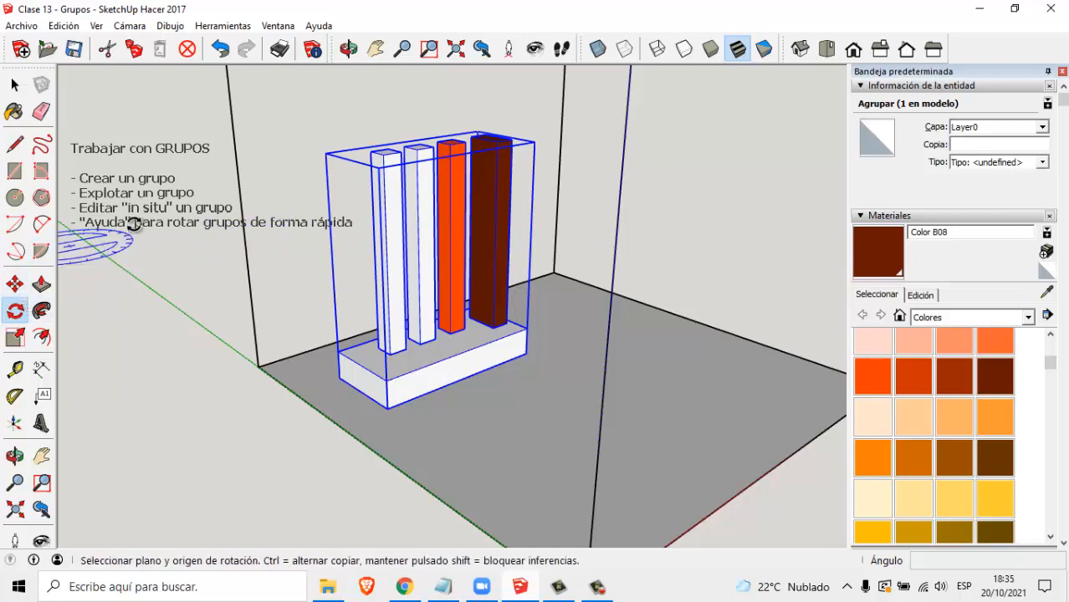
- Try rotating the combined group with the Move tool's rotation grips, about 4.4° from its end face and 20.2° from its long front face
click(17, 290)
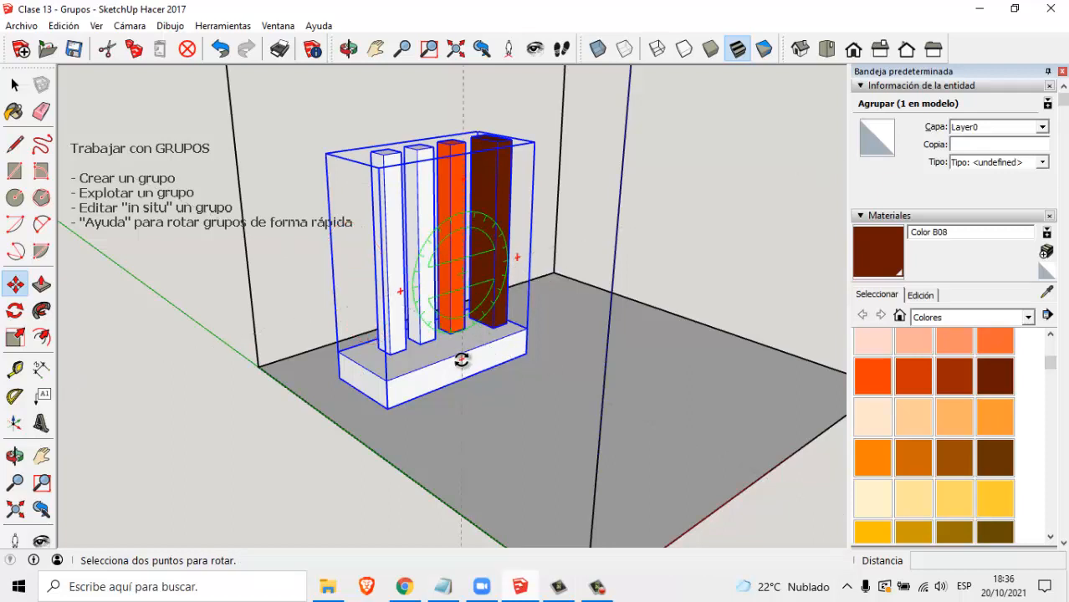
click(377, 292)
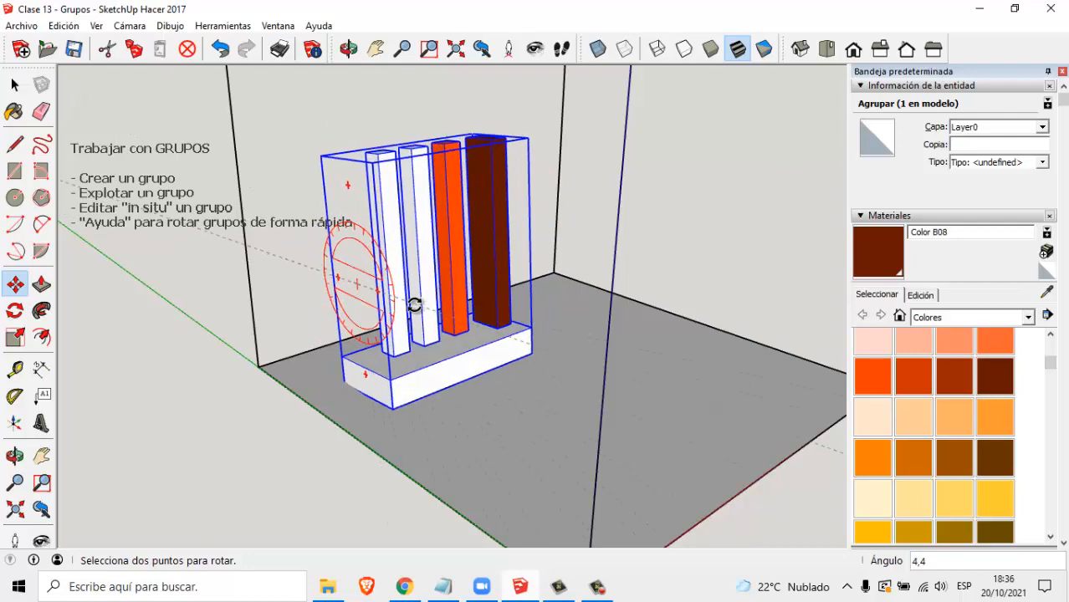
click(414, 306)
key(Escape)
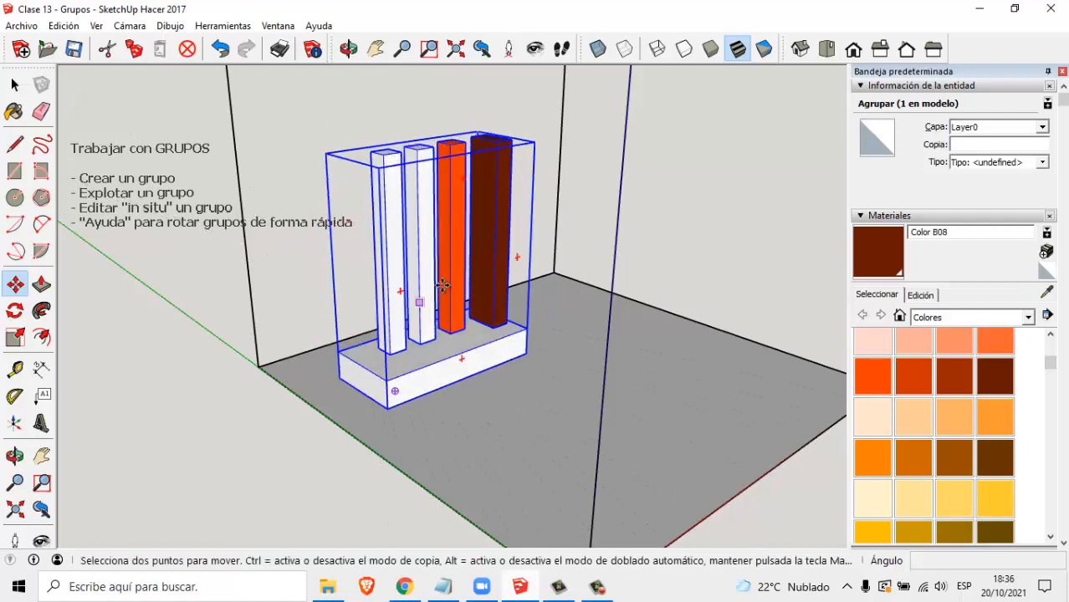
click(514, 242)
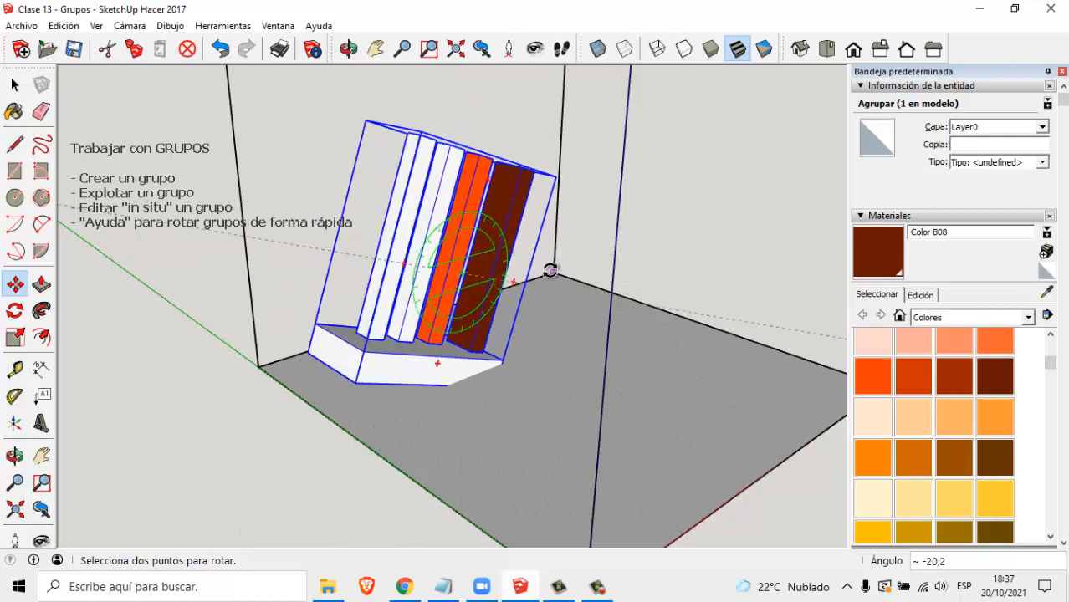
key(Escape)
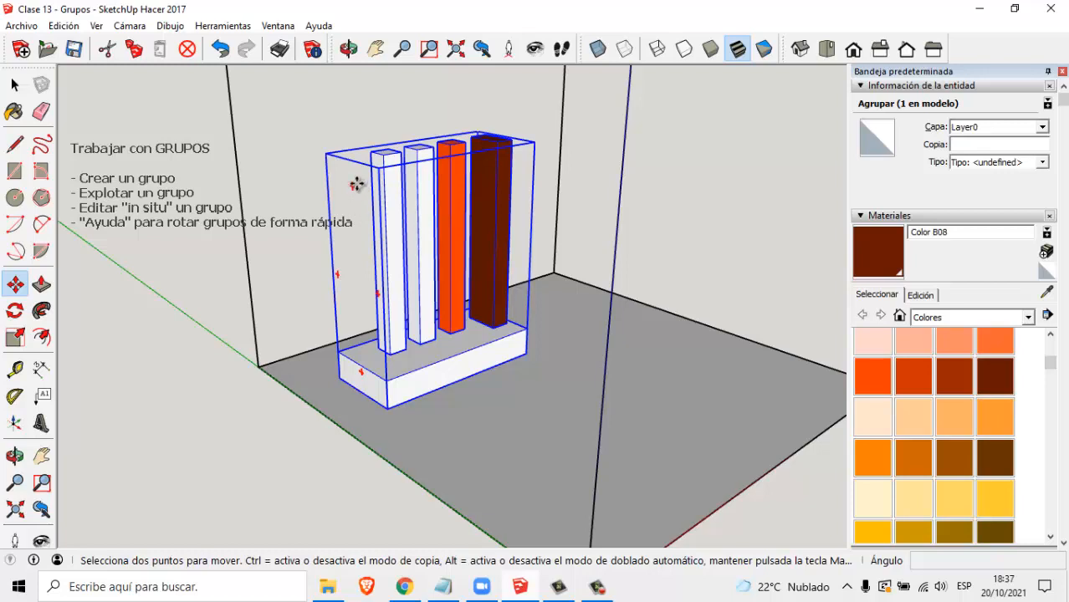
- Examine the Move tool's rotation grips on the combined group's end face and compare the Rotate and Move tools
mouse_move(352, 186)
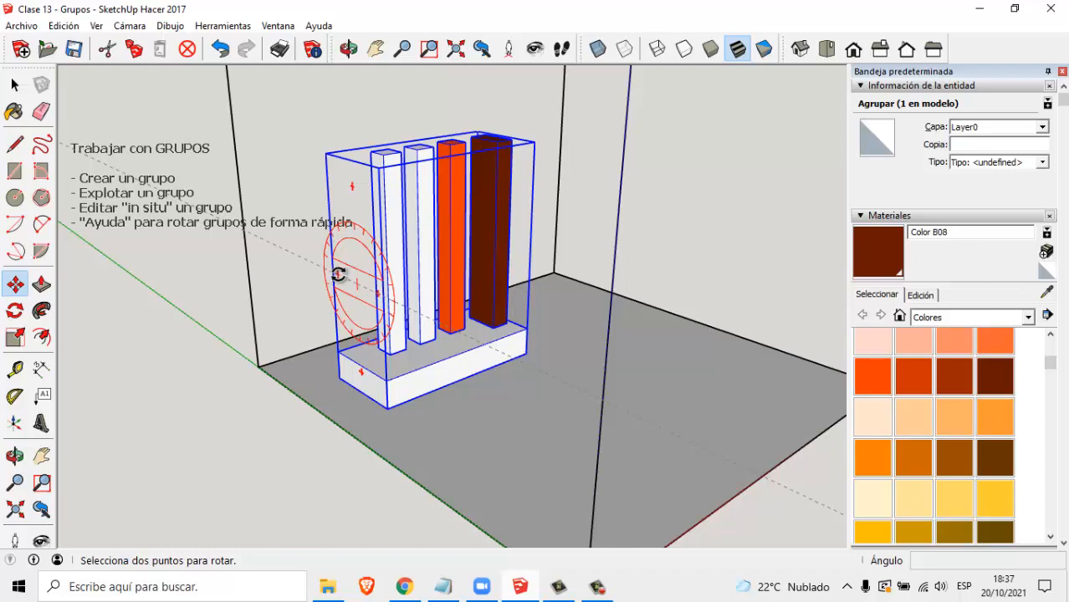
key(m)
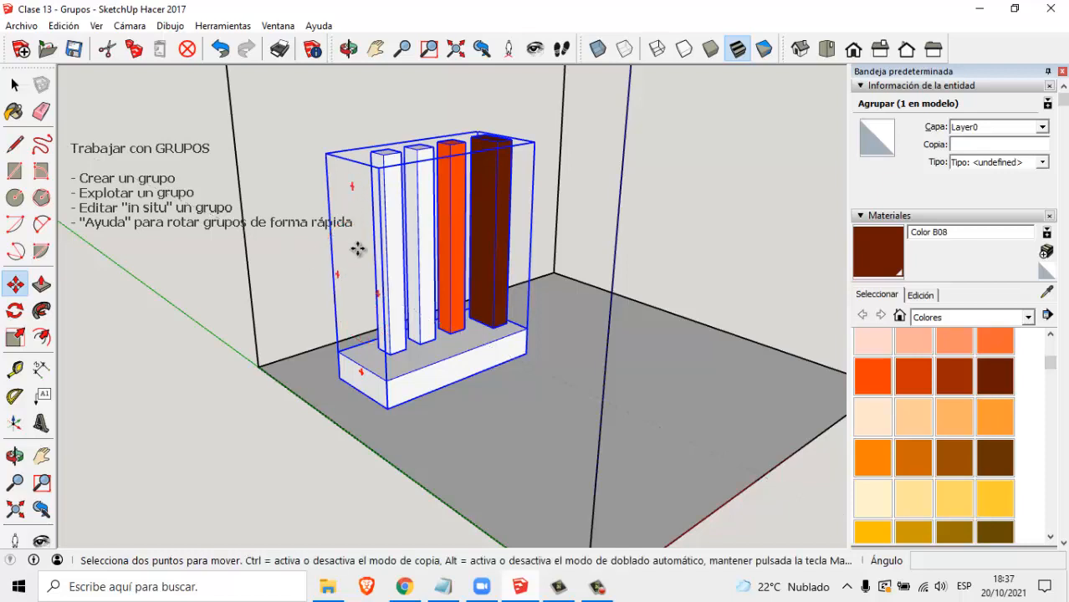
mouse_move(367, 309)
mouse_move(360, 370)
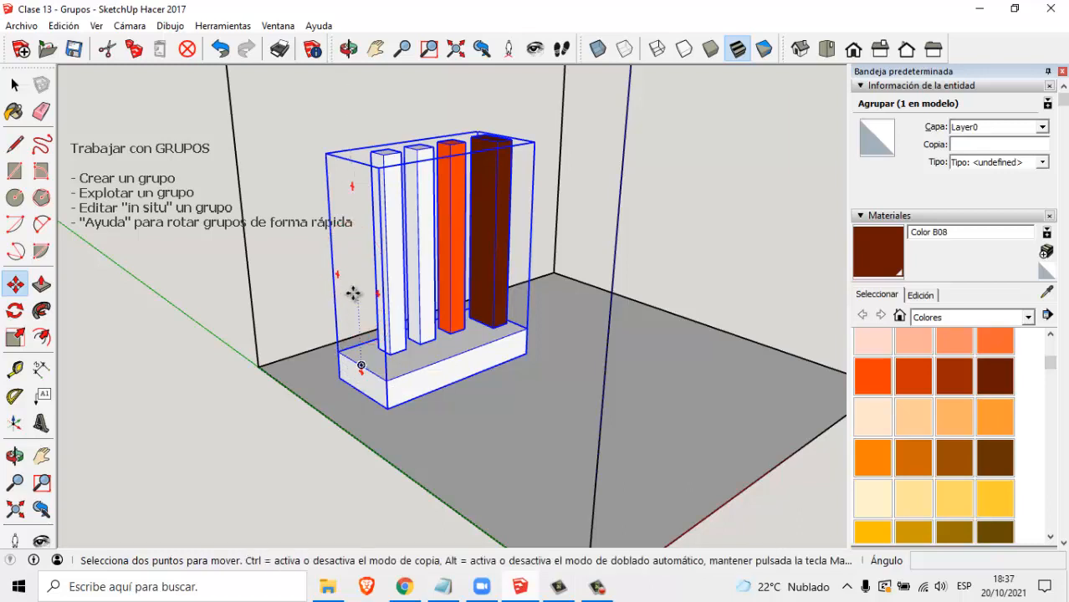
click(16, 314)
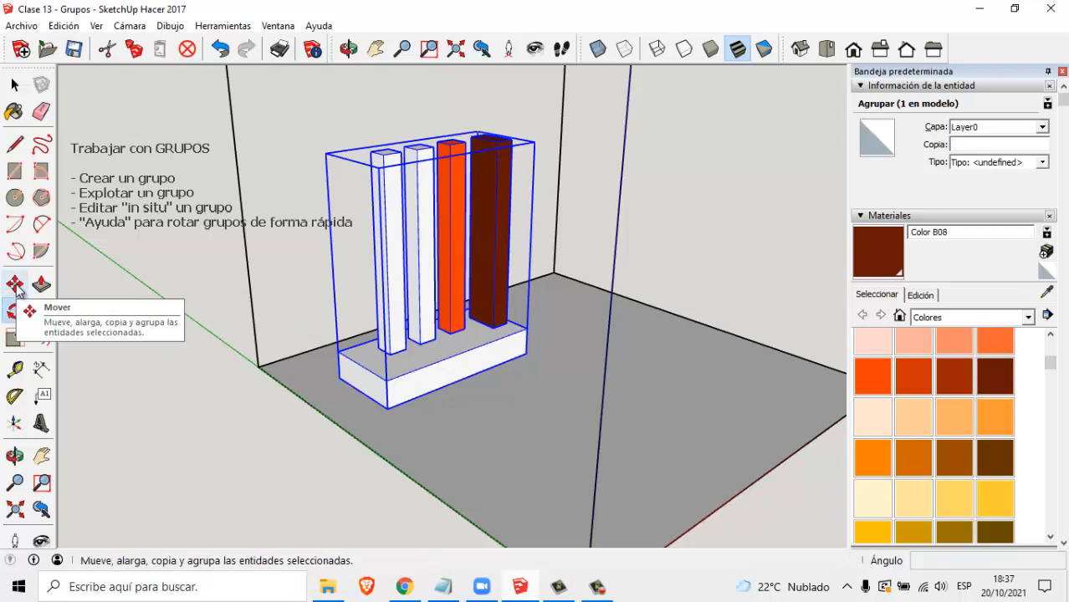
click(16, 286)
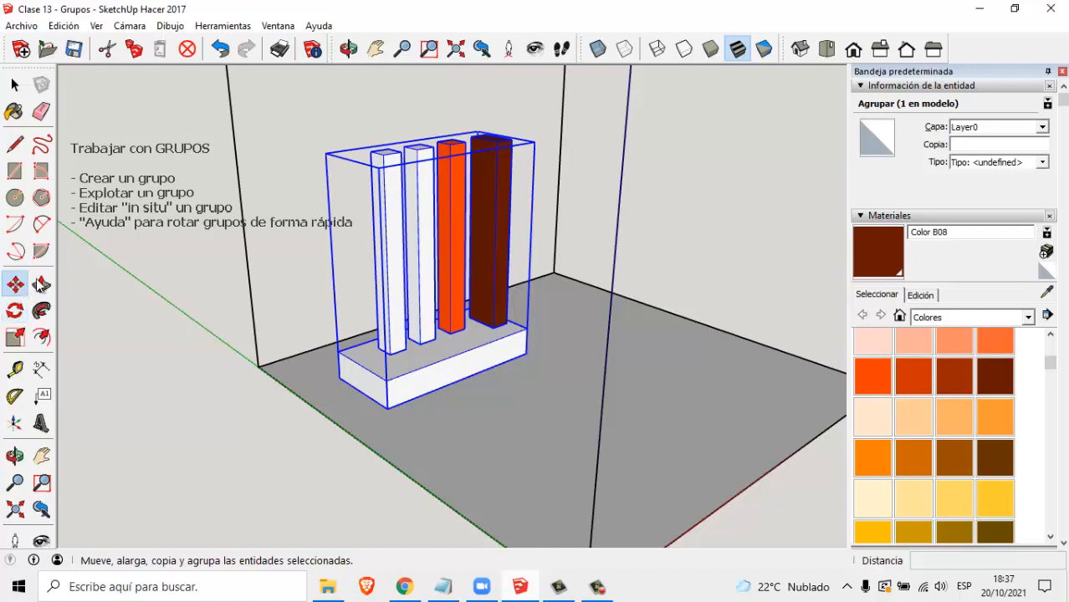